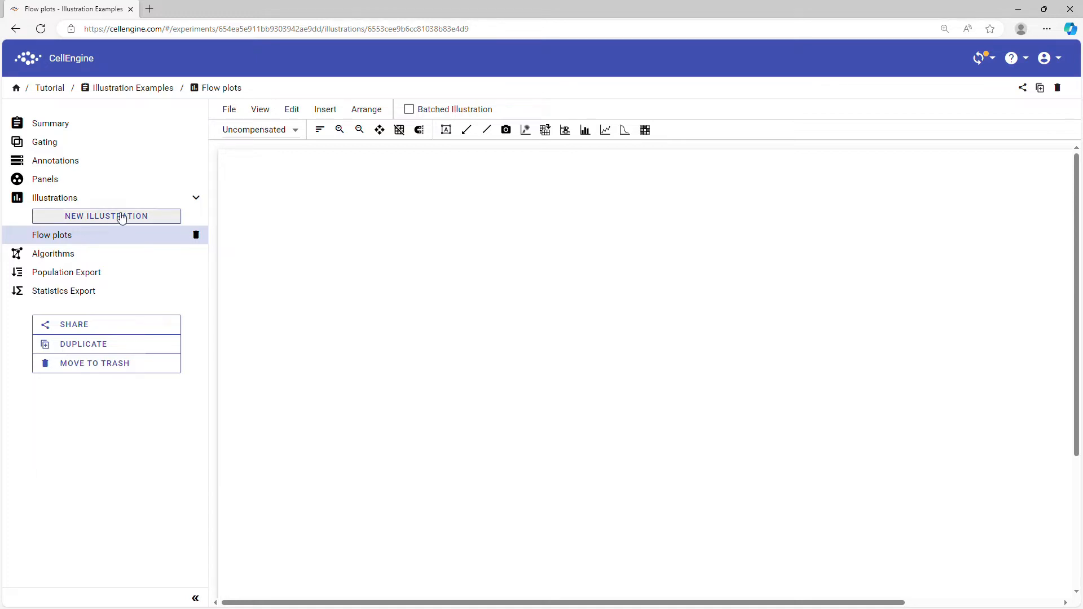
Check the duplication options for the illustration and examine the tools available on the experiment's Gating page.
left_click(1040, 88)
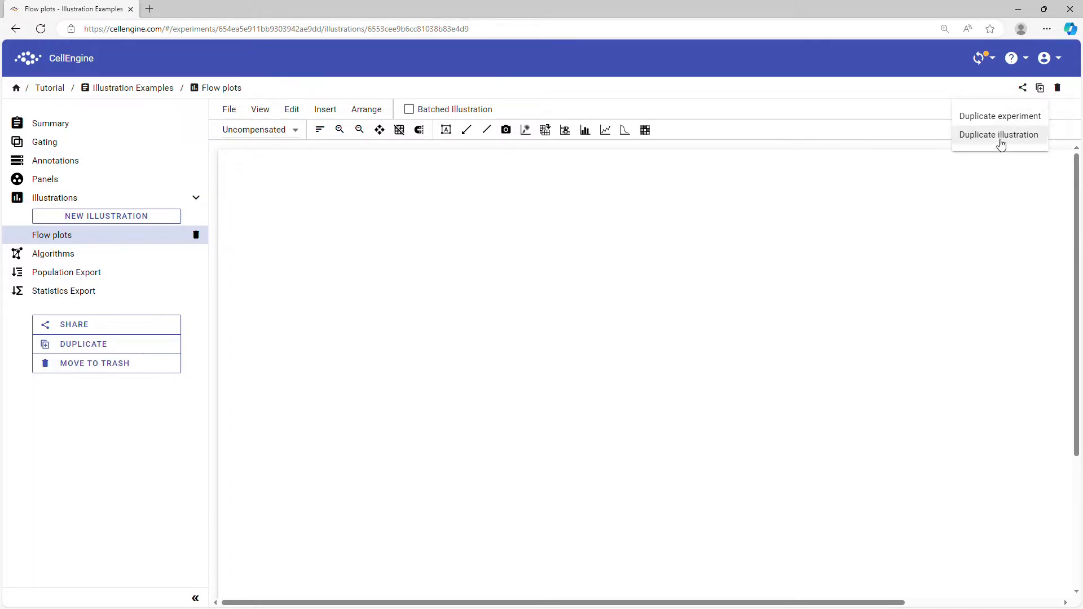
left_click(783, 130)
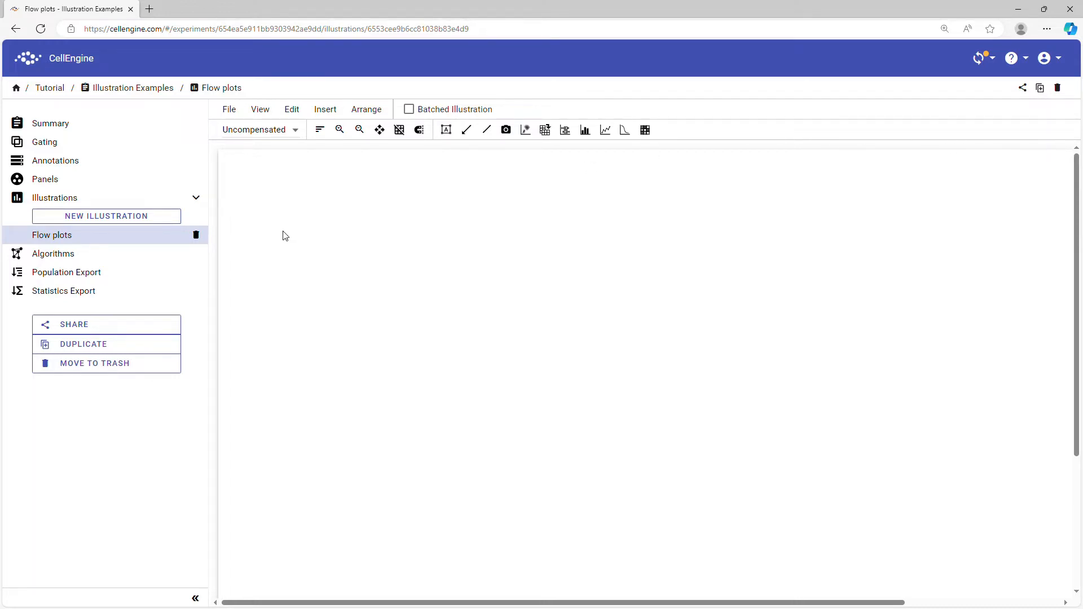
left_click(117, 148)
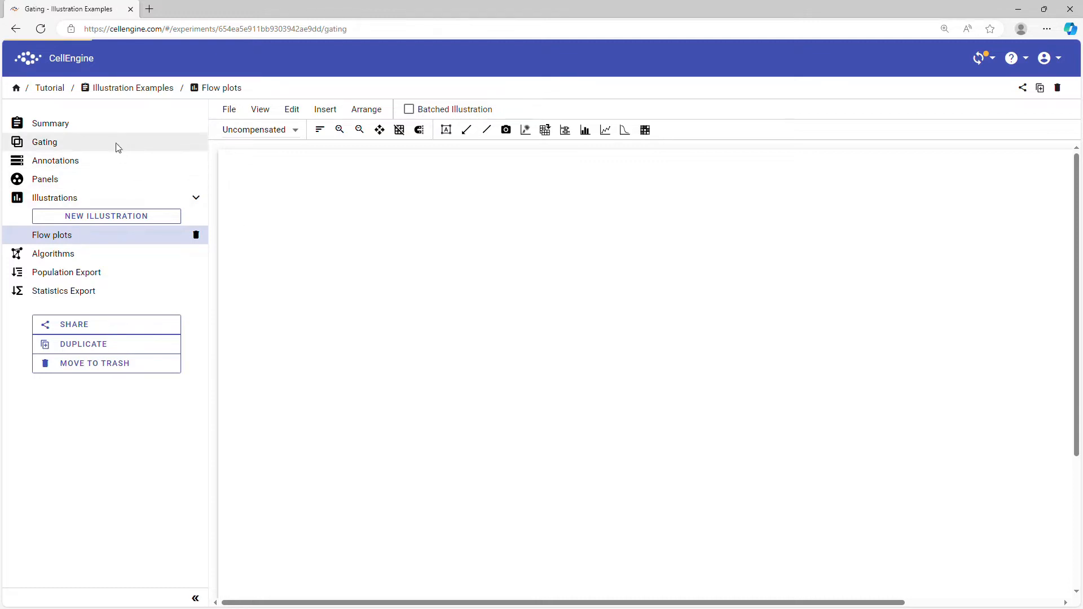
scroll(336, 479, "down", 2)
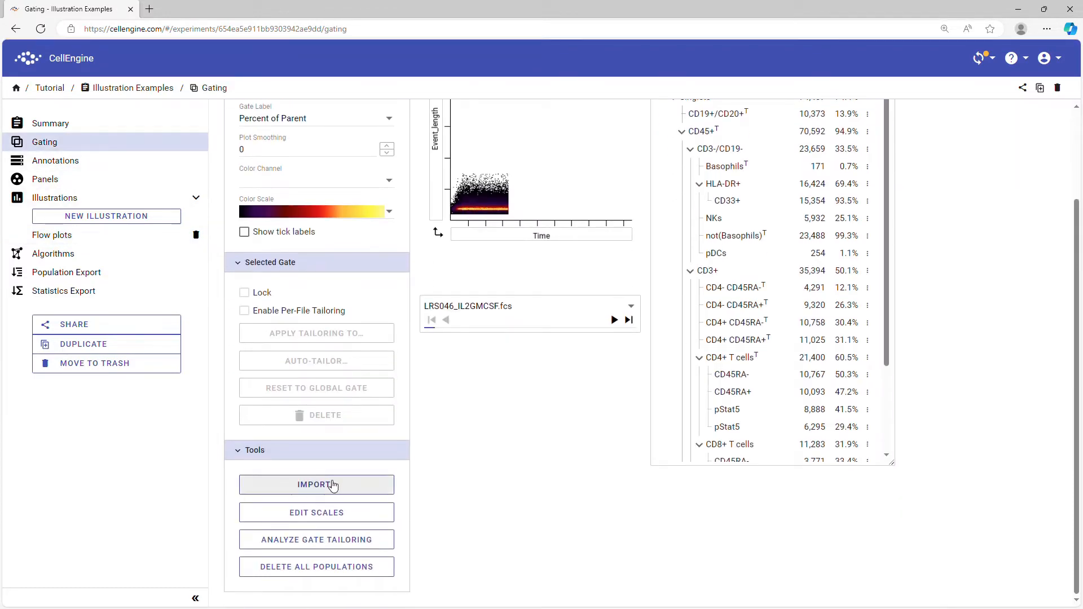
Insert a flow plot near the upper-left area of the blank Flow plots illustration.
left_click(110, 234)
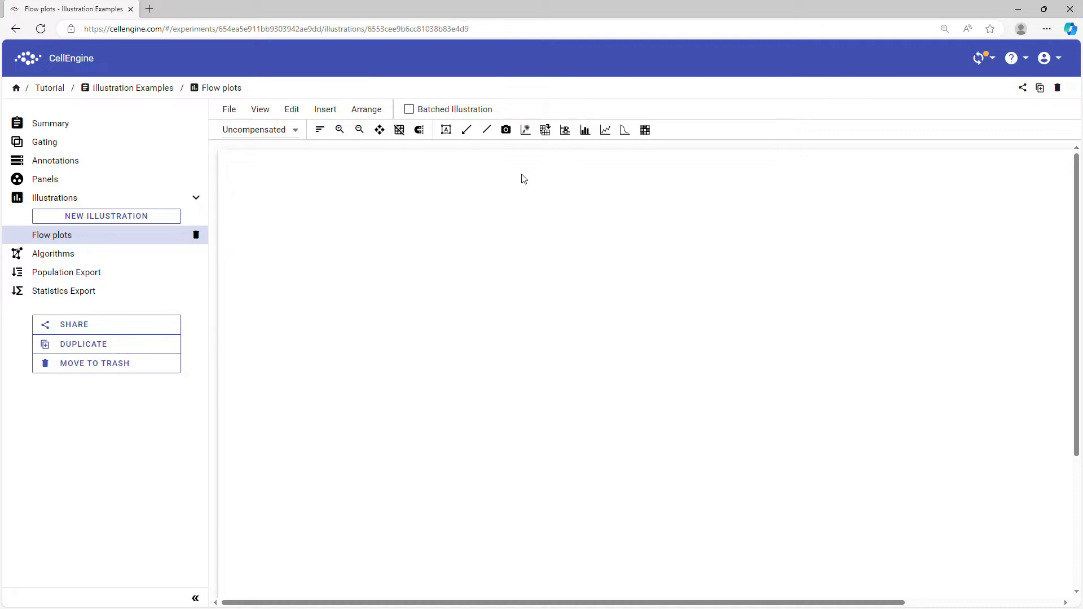
left_click(528, 131)
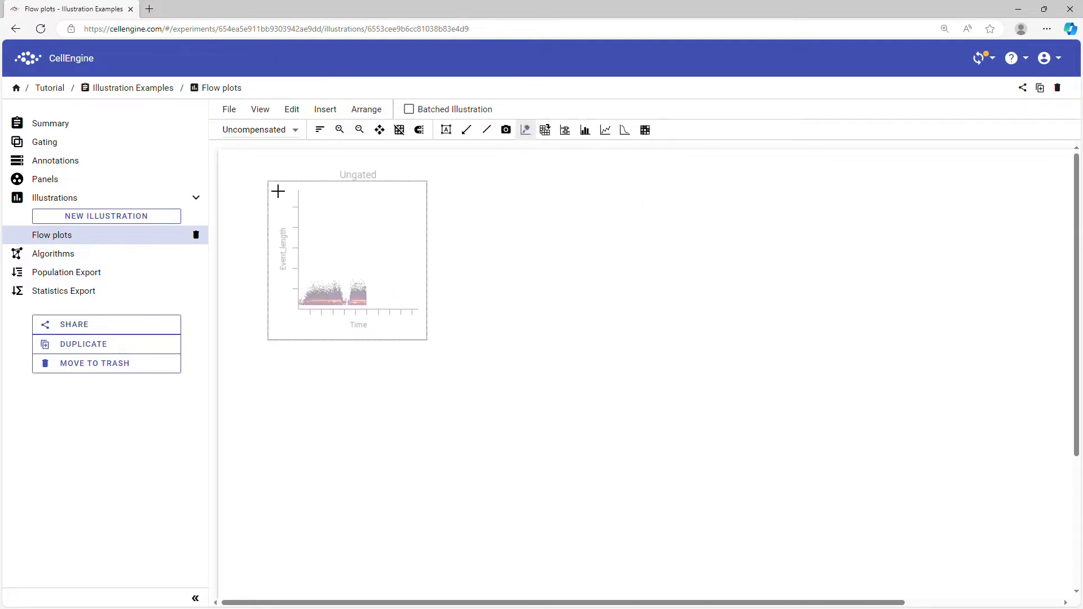
left_click_drag(304, 184, 450, 323)
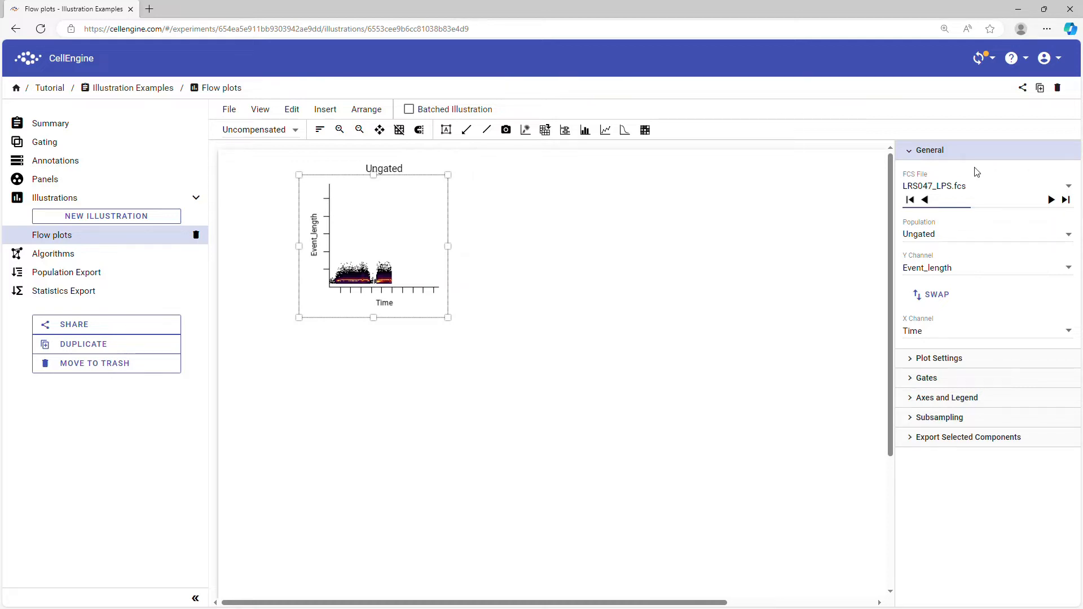
Filter the FCS files to the unstim condition and assign LRS046_unstim.fcs to the plot.
left_click(1002, 188)
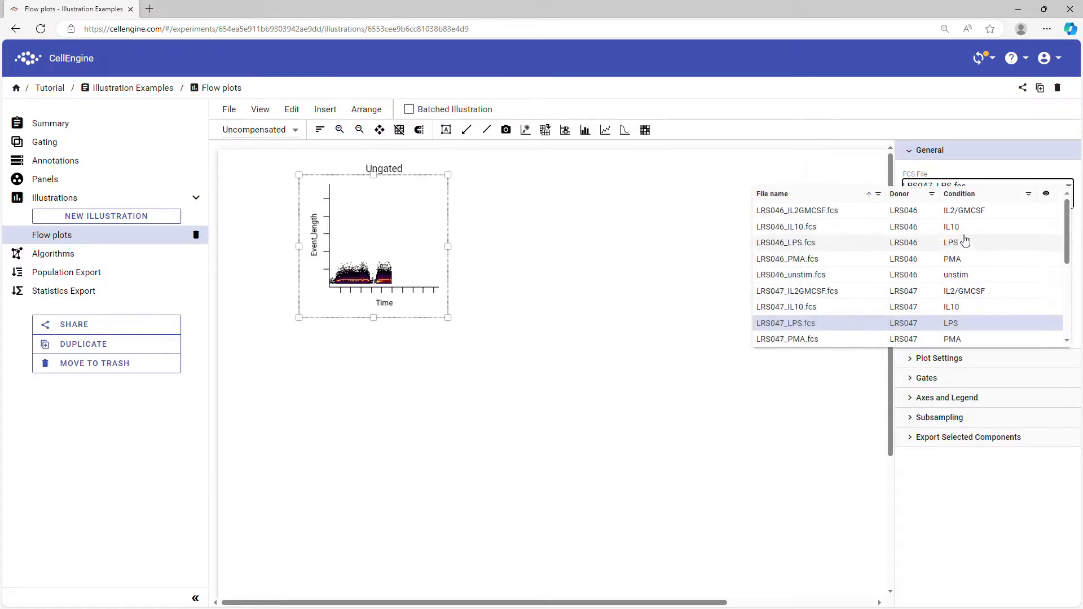
left_click(1029, 194)
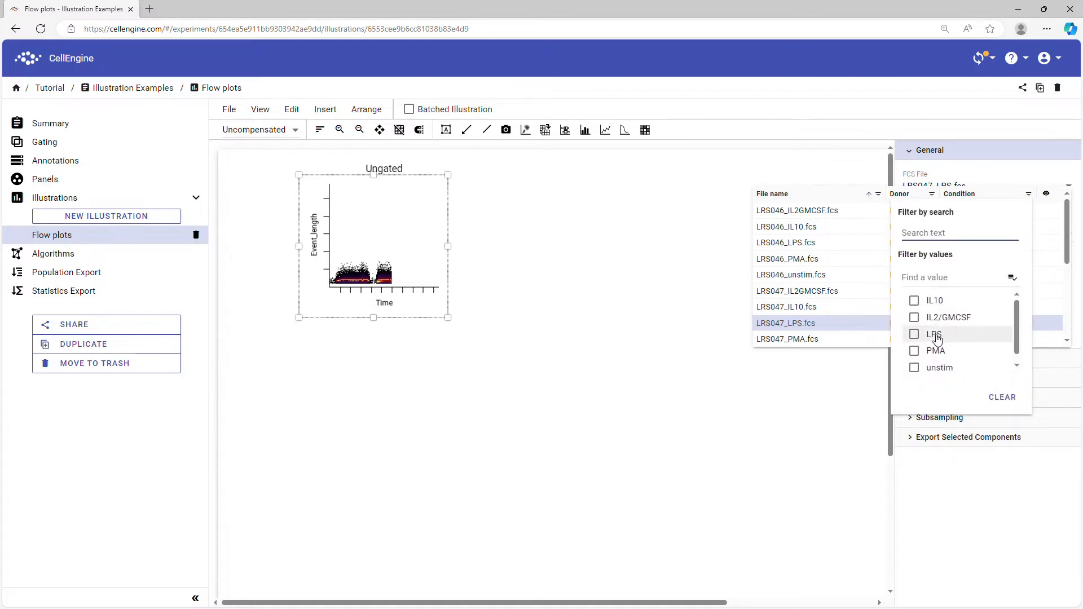
left_click(925, 369)
left_click(818, 312)
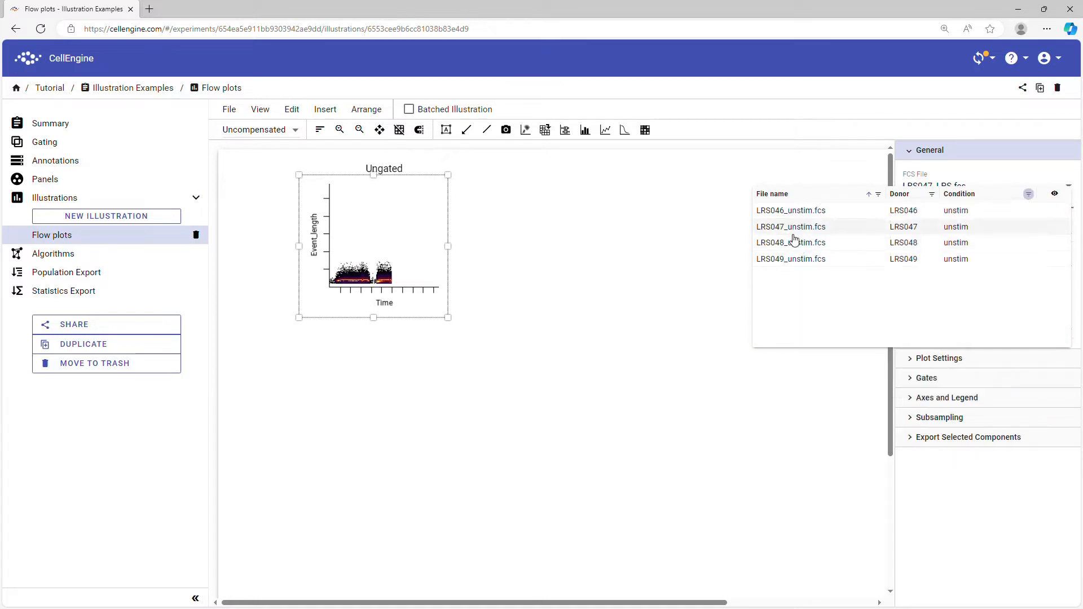
left_click(781, 215)
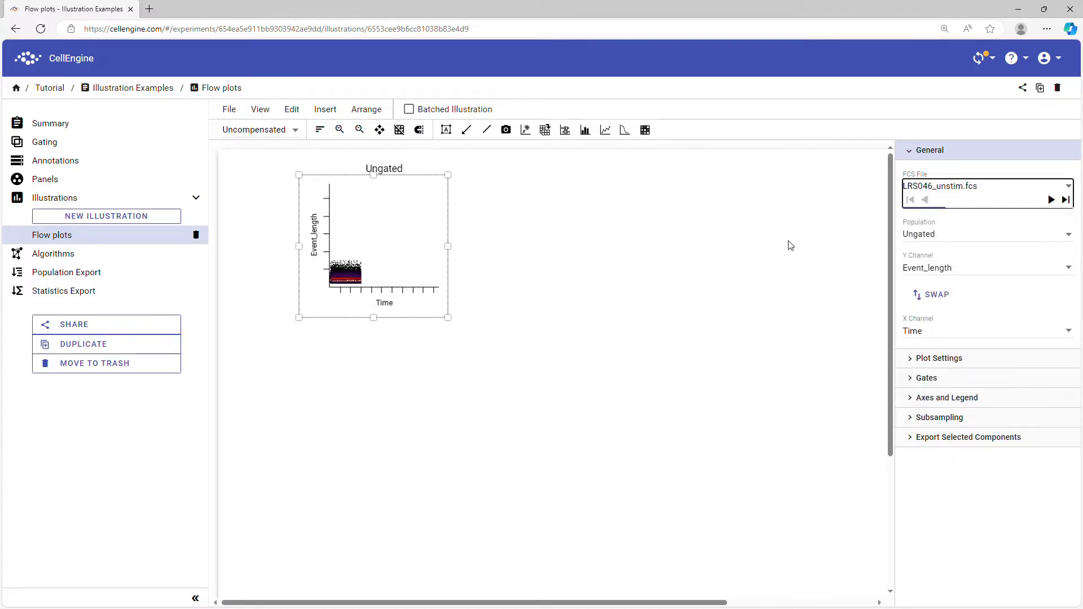
Show the Singlets gate on the plot using the channels it was drawn on, and enlarge the plot slightly.
left_click(989, 234)
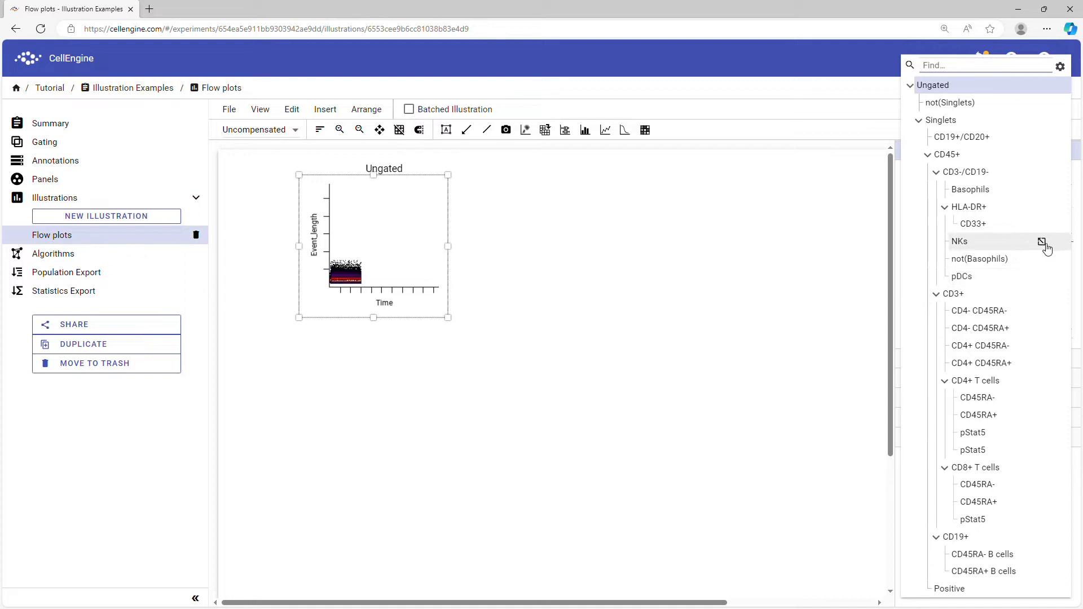
left_click(1042, 120)
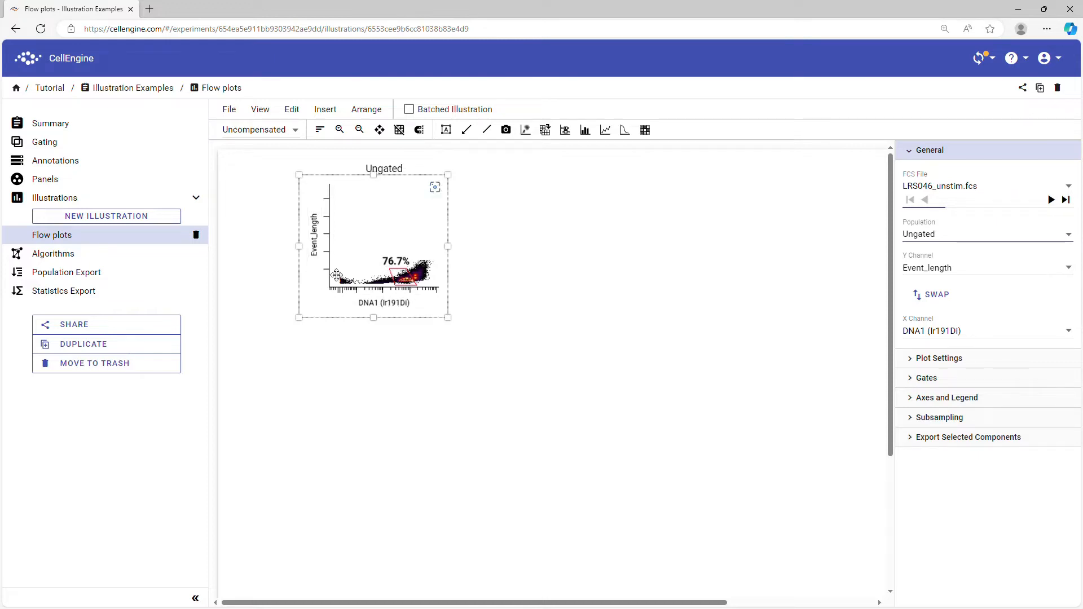
left_click_drag(450, 320, 468, 349)
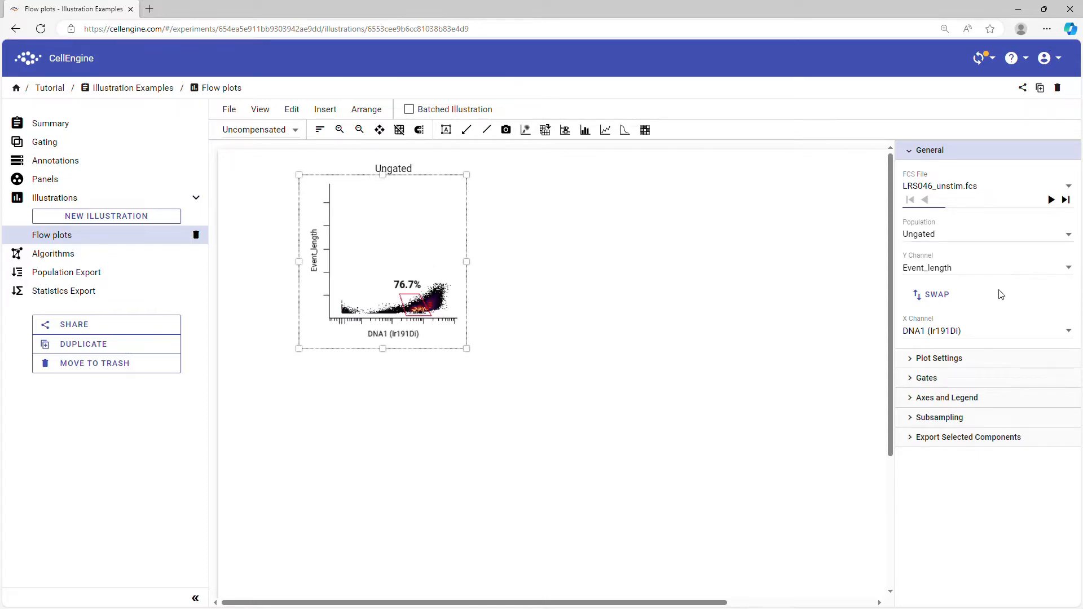
Browse the Y channel options, and swap the plot's X and Y channels and back again.
left_click(967, 269)
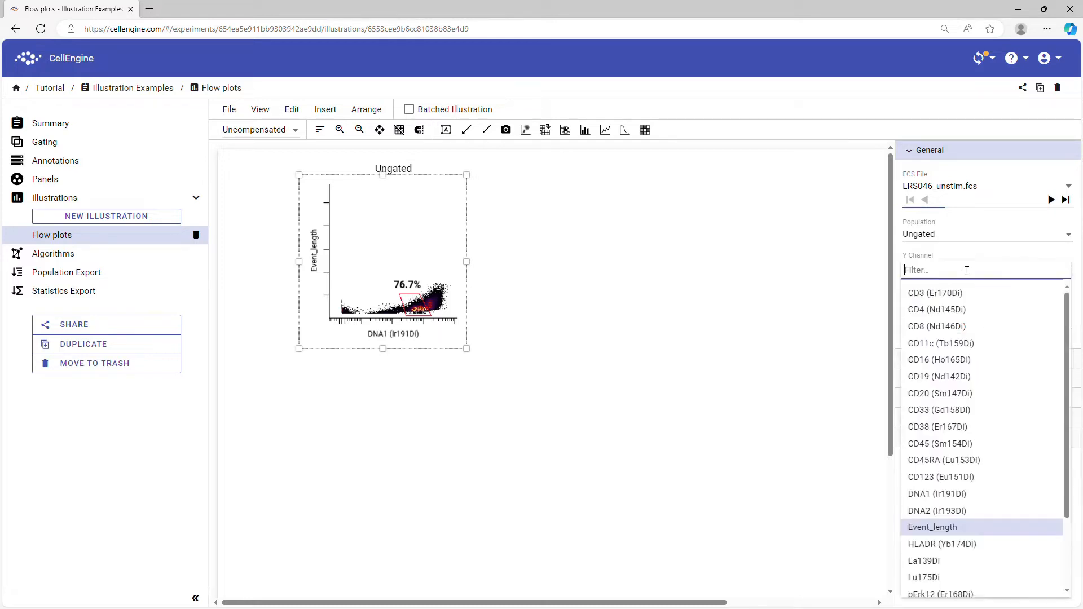
left_click(966, 260)
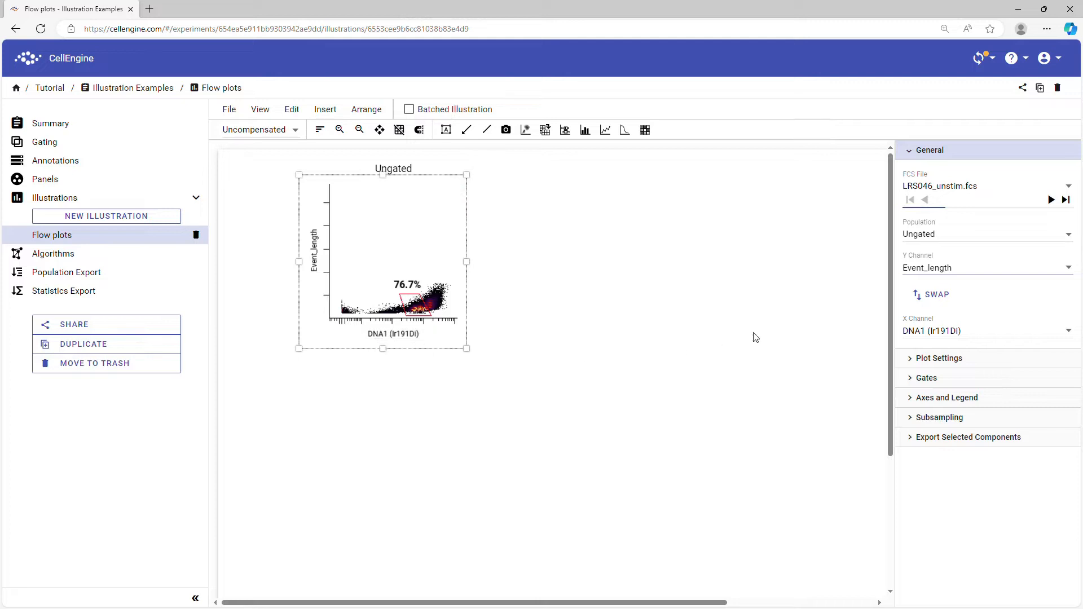
left_click(944, 297)
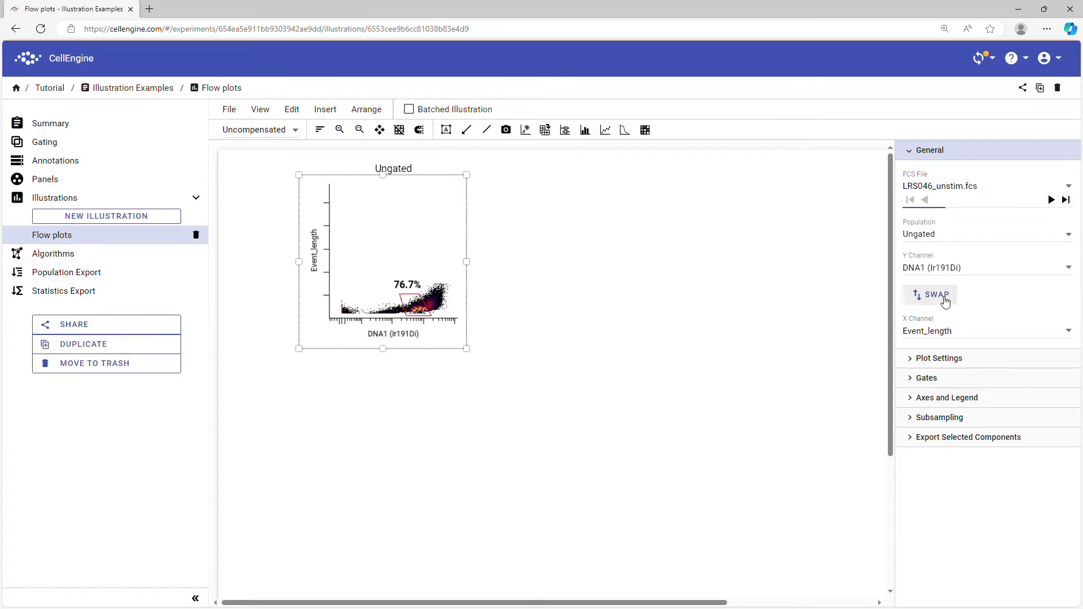
left_click(946, 301)
Set the plot smoothing to 2 and apply the blue-to-red rainbow color scale.
left_click(983, 359)
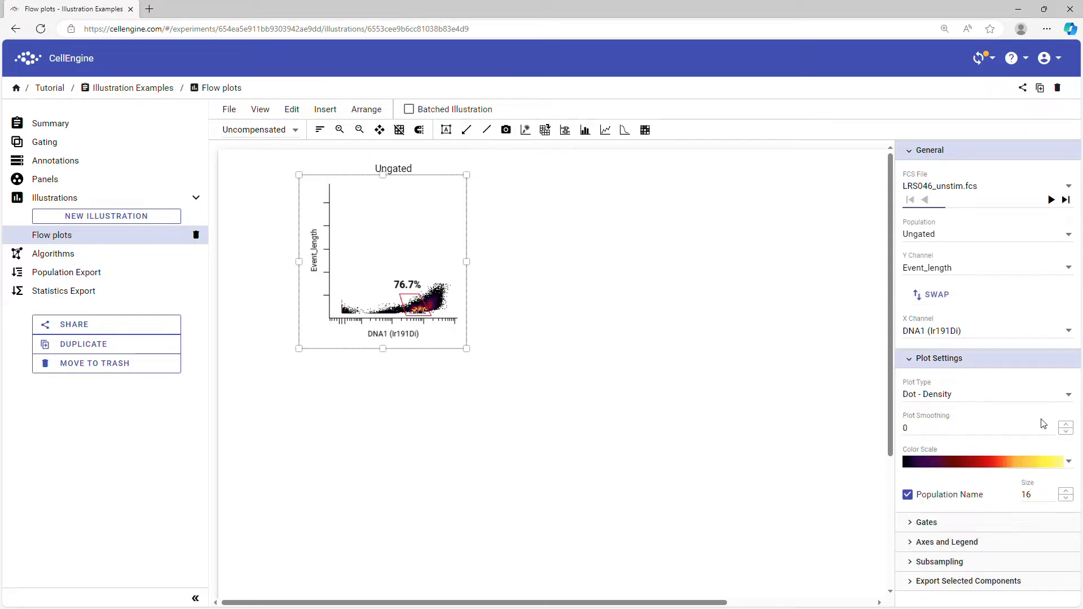
left_click(1068, 425)
left_click(1069, 425)
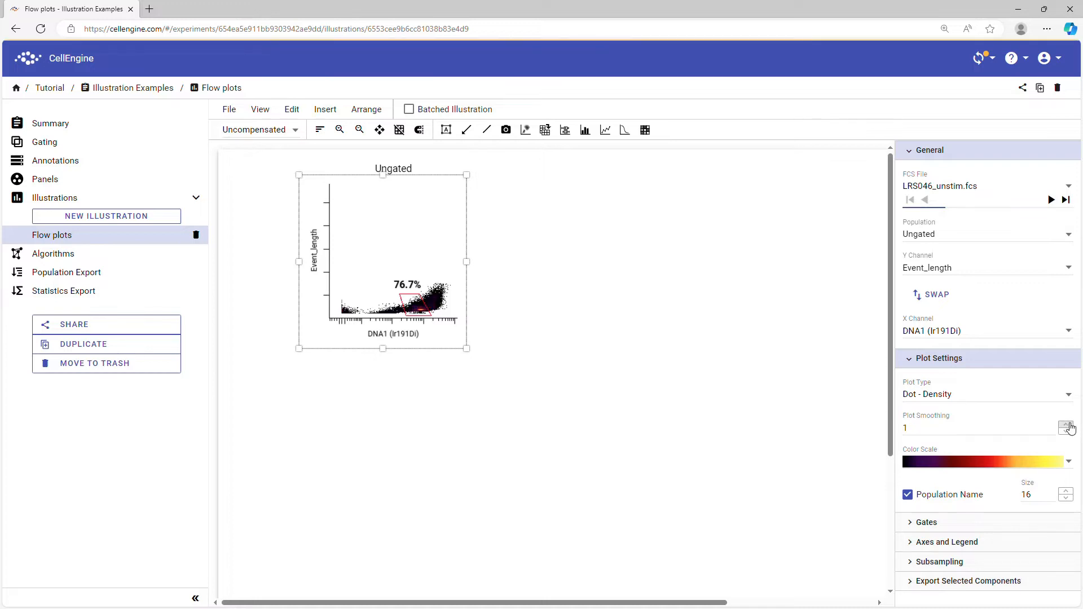
left_click(1069, 425)
left_click(1069, 425)
left_click(991, 464)
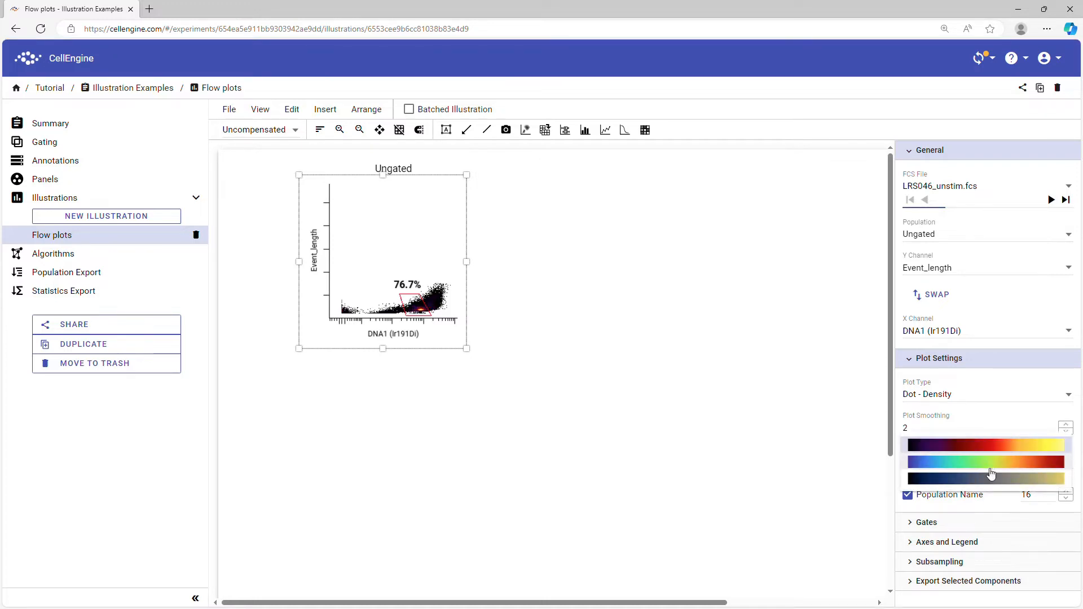
left_click(992, 474)
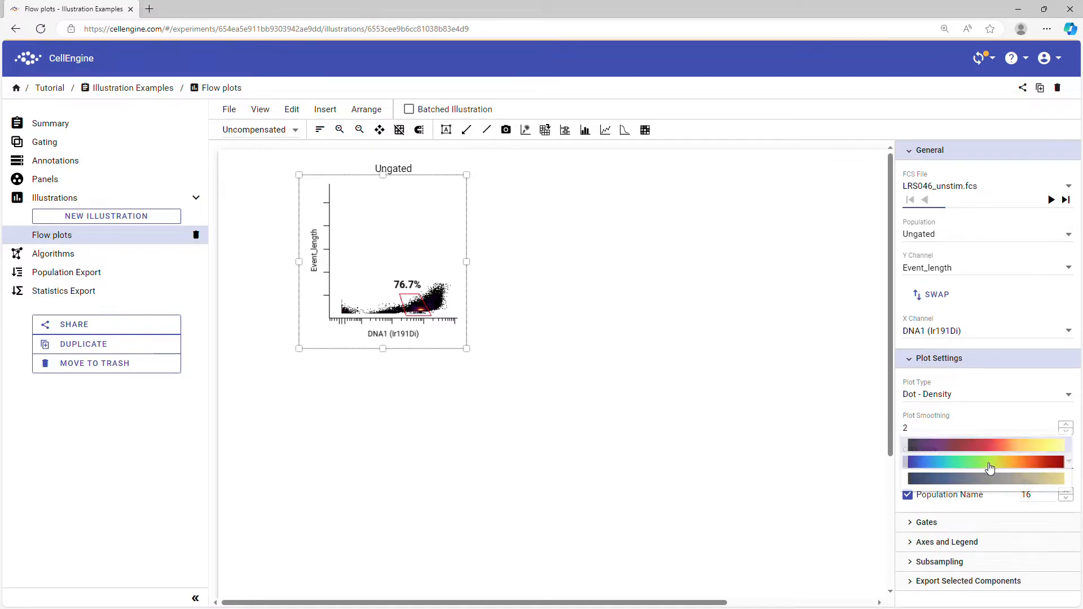
Try the Dot plot type with pErk12 (Er168Di) as the color channel.
left_click(962, 397)
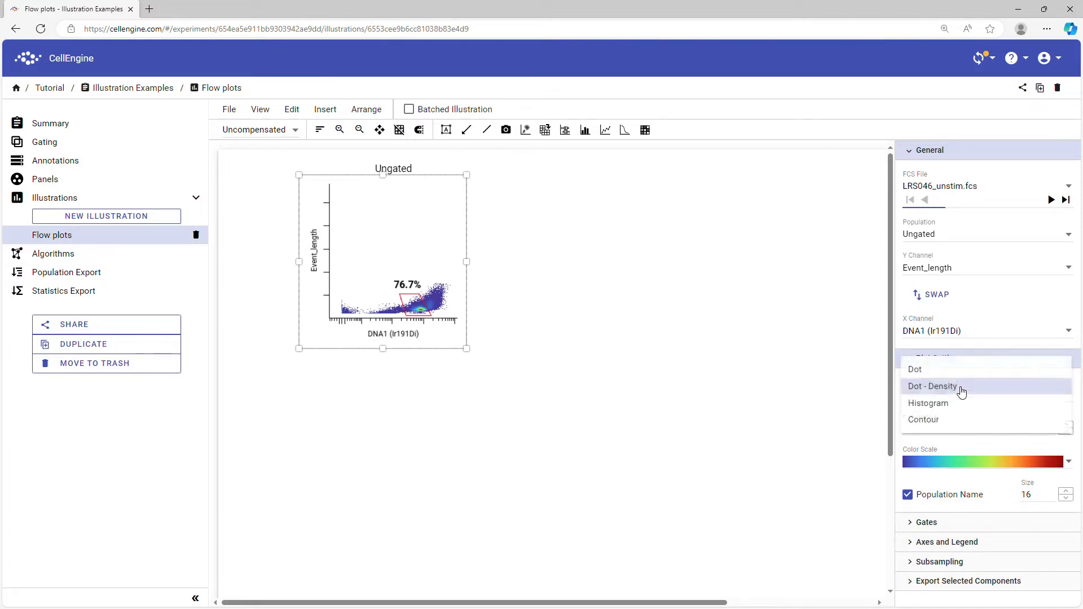
left_click(930, 372)
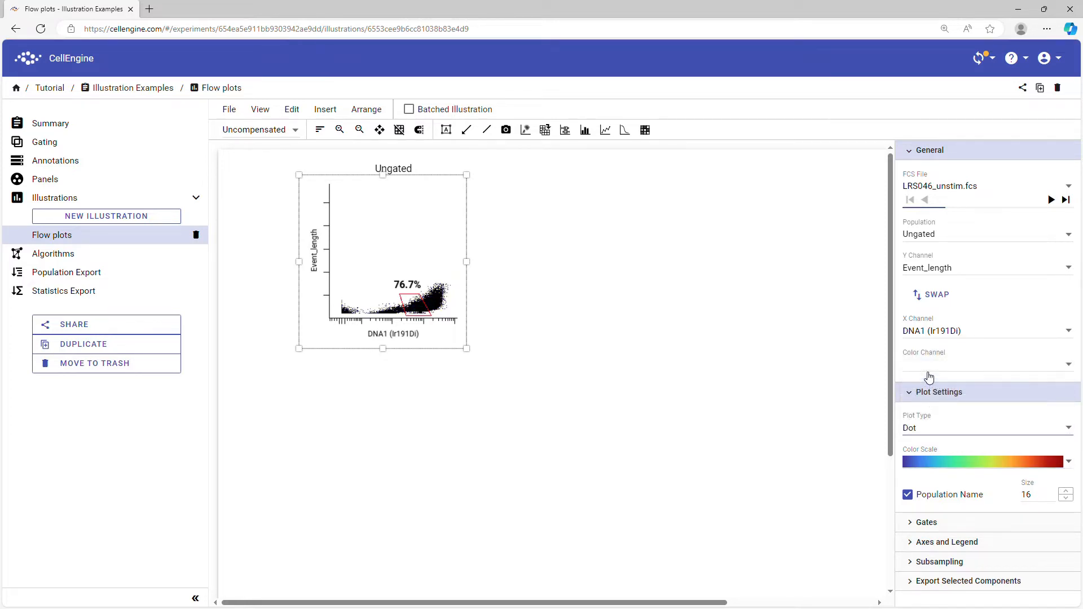
left_click(929, 374)
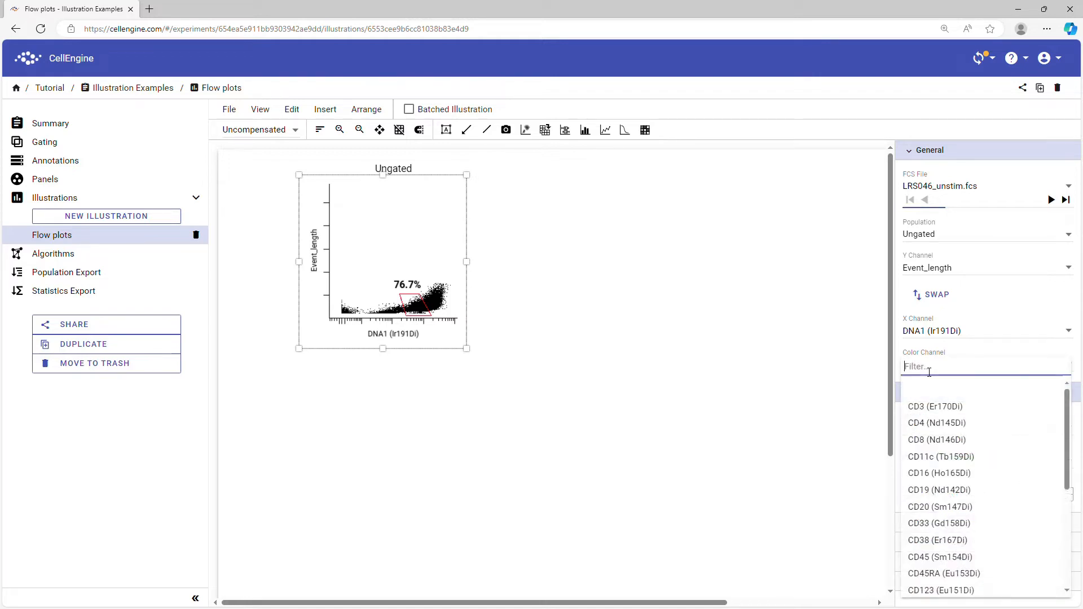
scroll(959, 474, "down", 3)
scroll(960, 474, "down", 1)
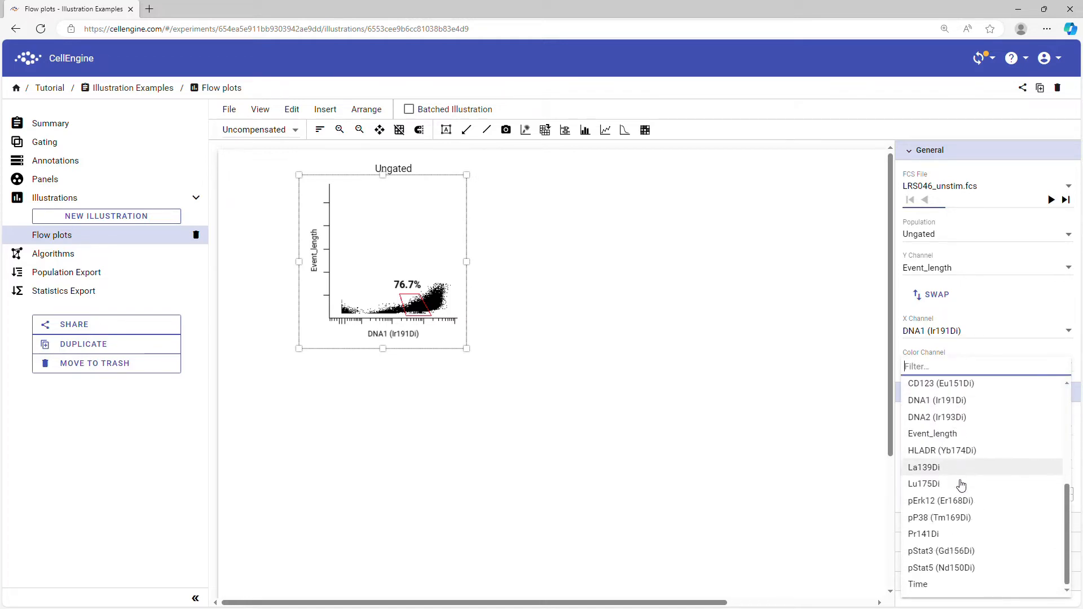
left_click(963, 501)
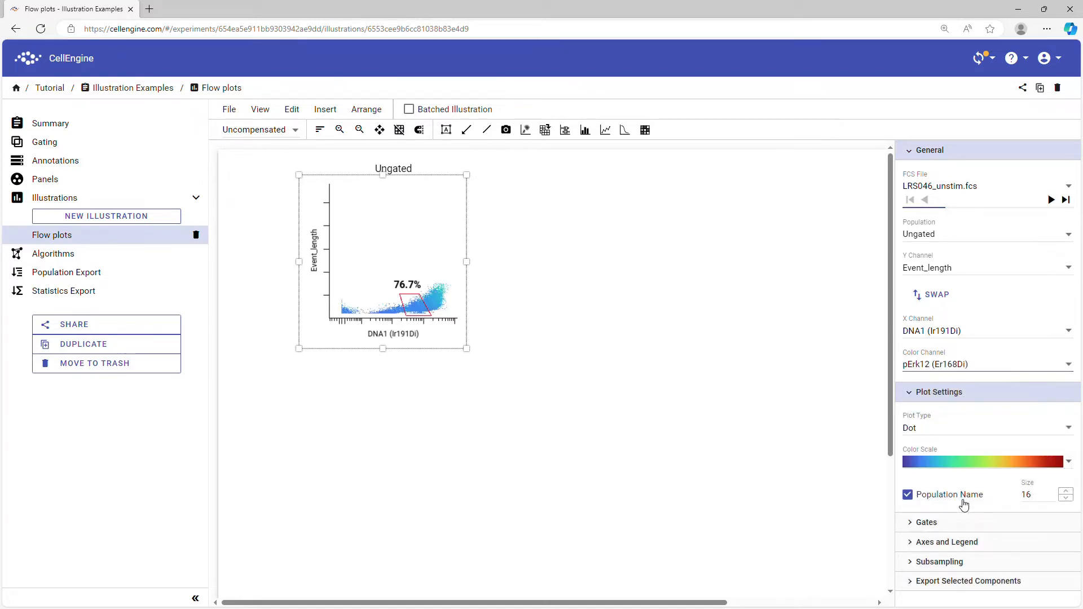
left_click(941, 366)
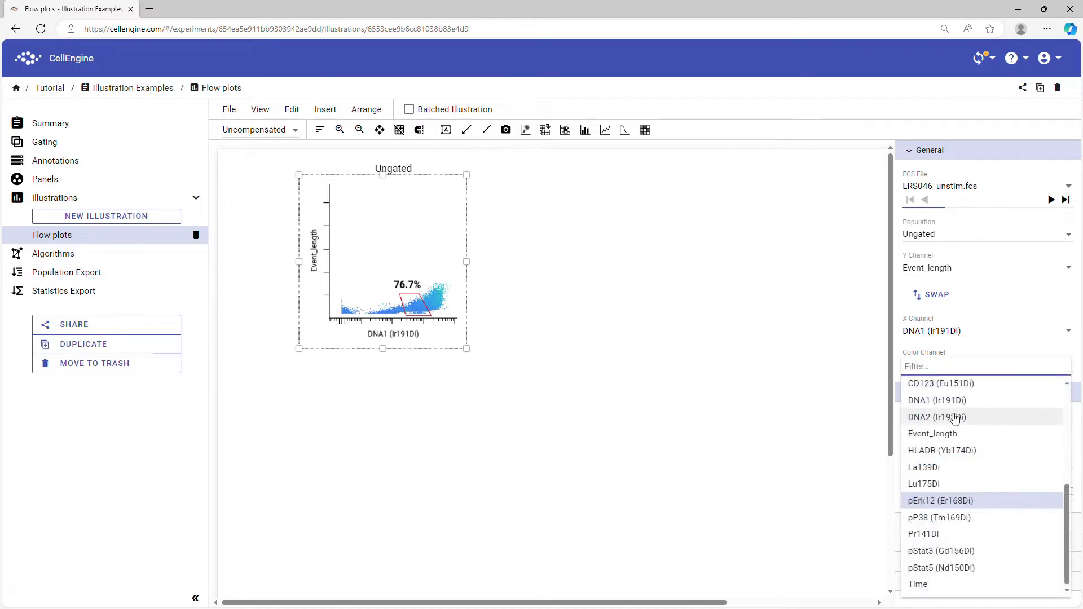
left_click(948, 358)
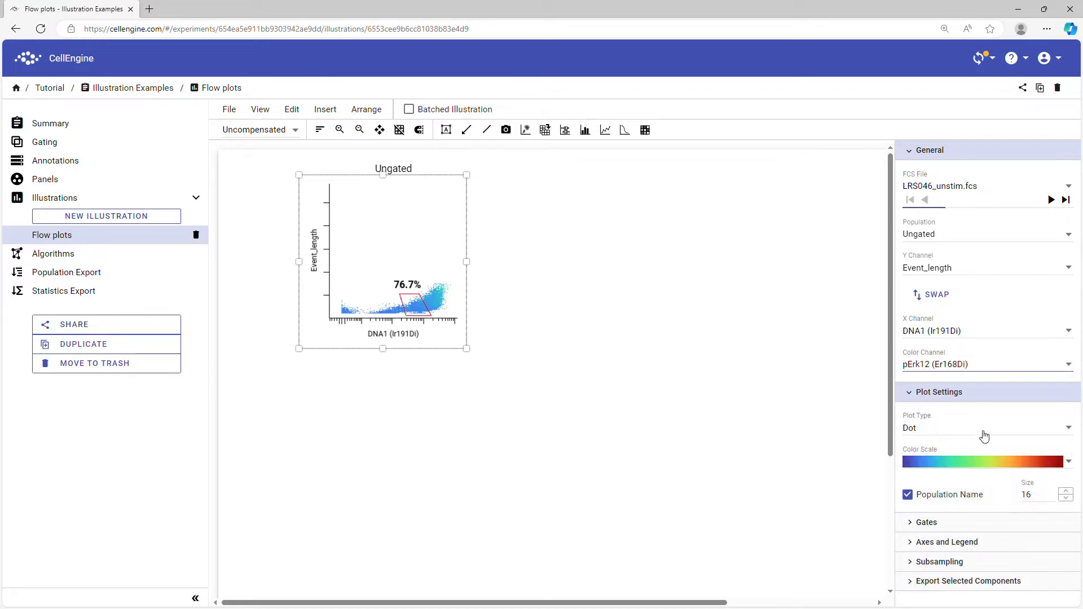
Try the Contour and Dot plot types, and return the plot to Dot - Density.
left_click(955, 430)
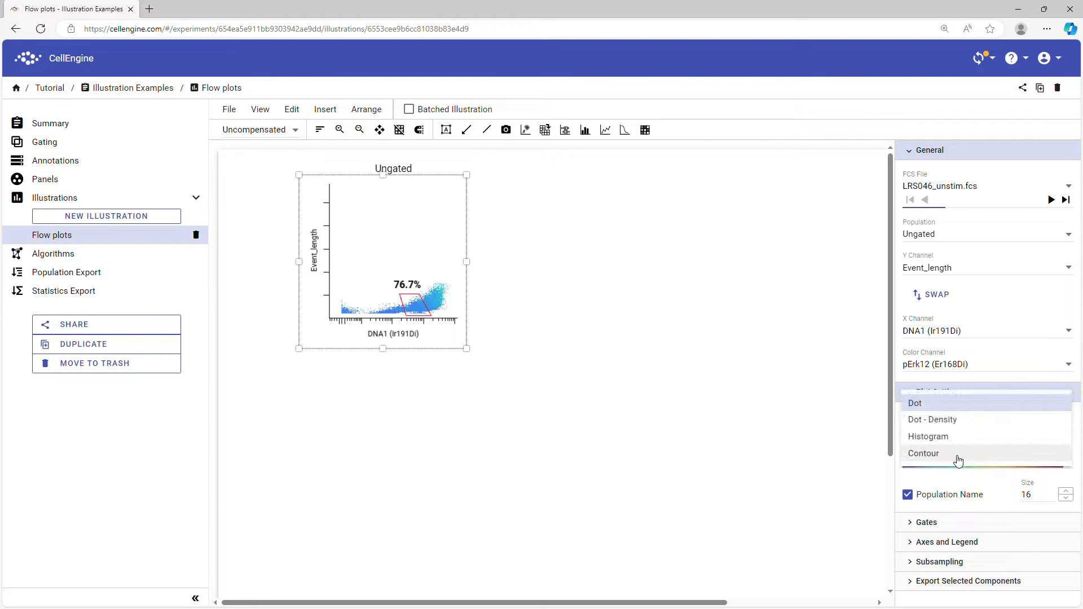
left_click(958, 460)
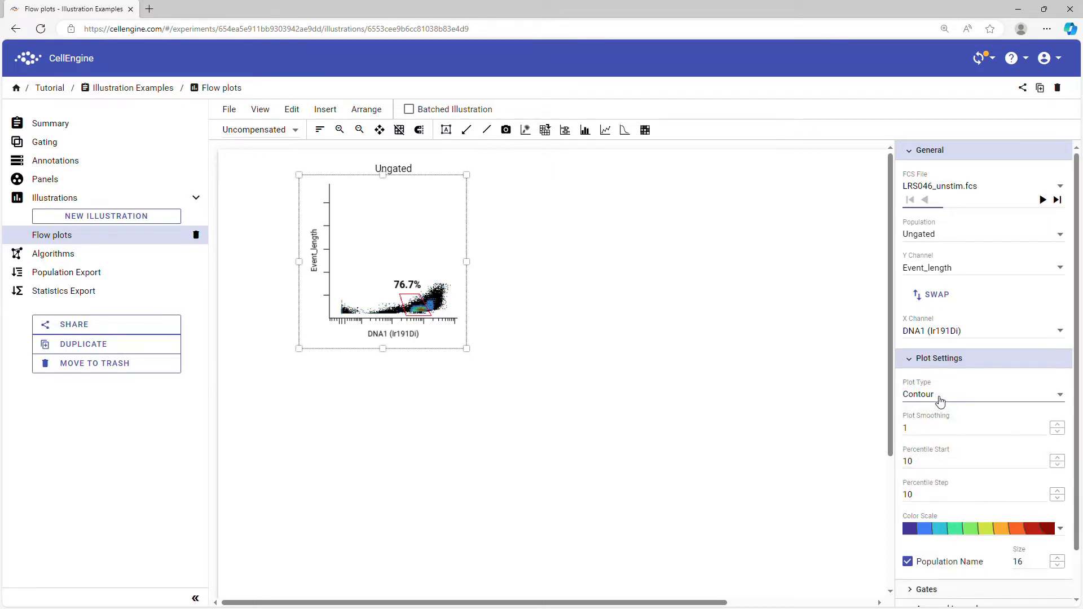
left_click(938, 401)
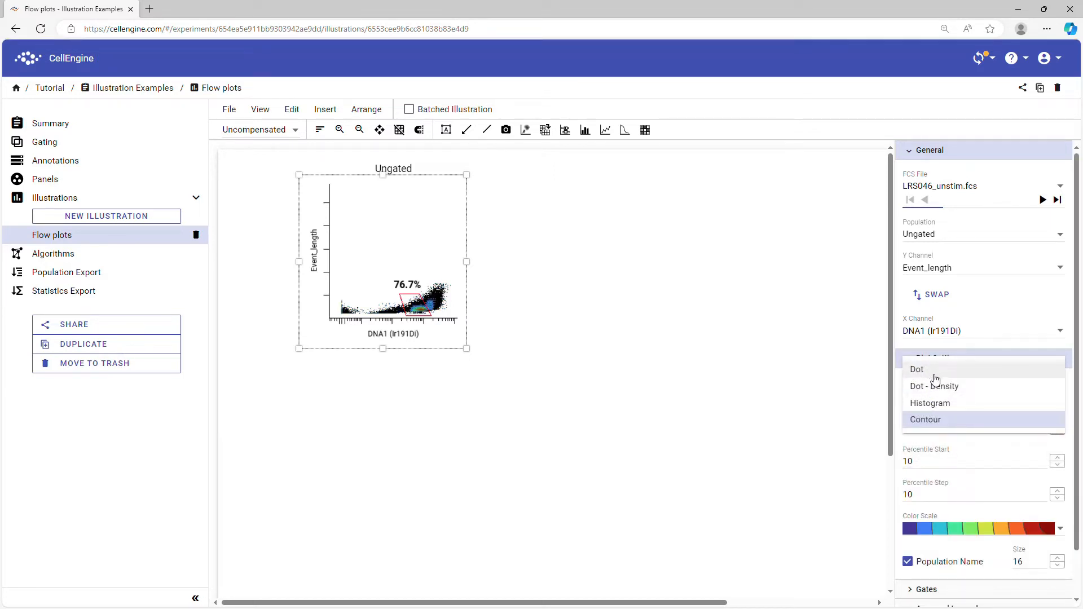
left_click(934, 375)
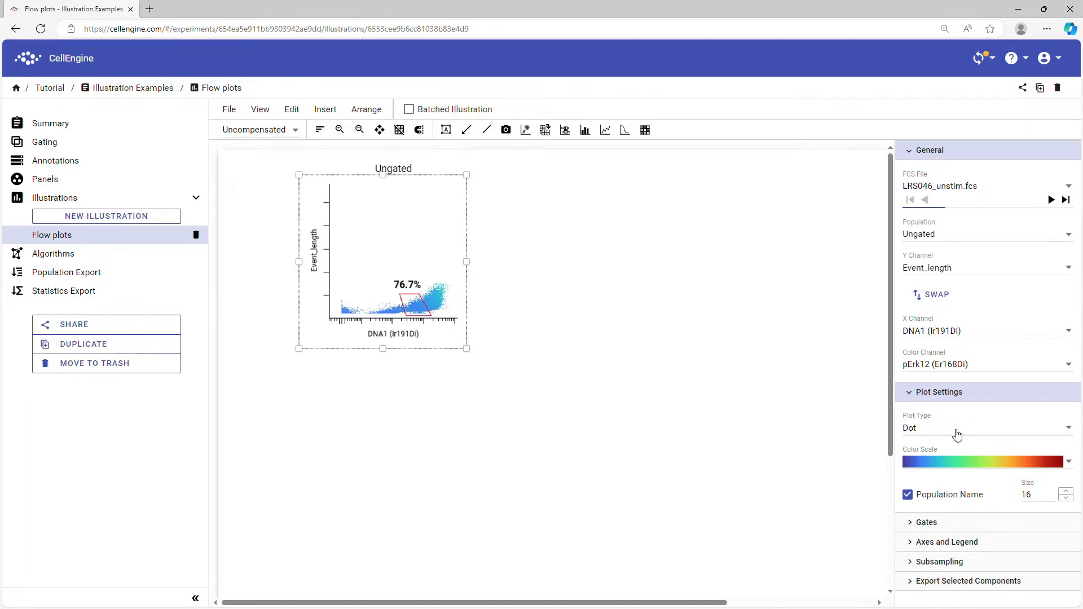
left_click(956, 430)
left_click(953, 421)
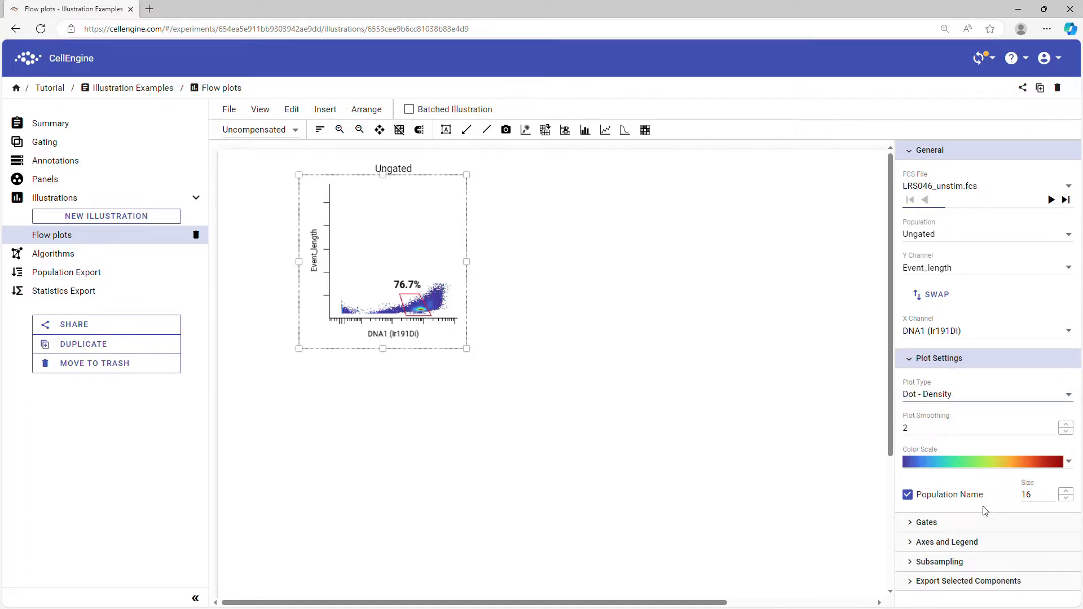
Hide the population name above the plot and show it again.
left_click(913, 498)
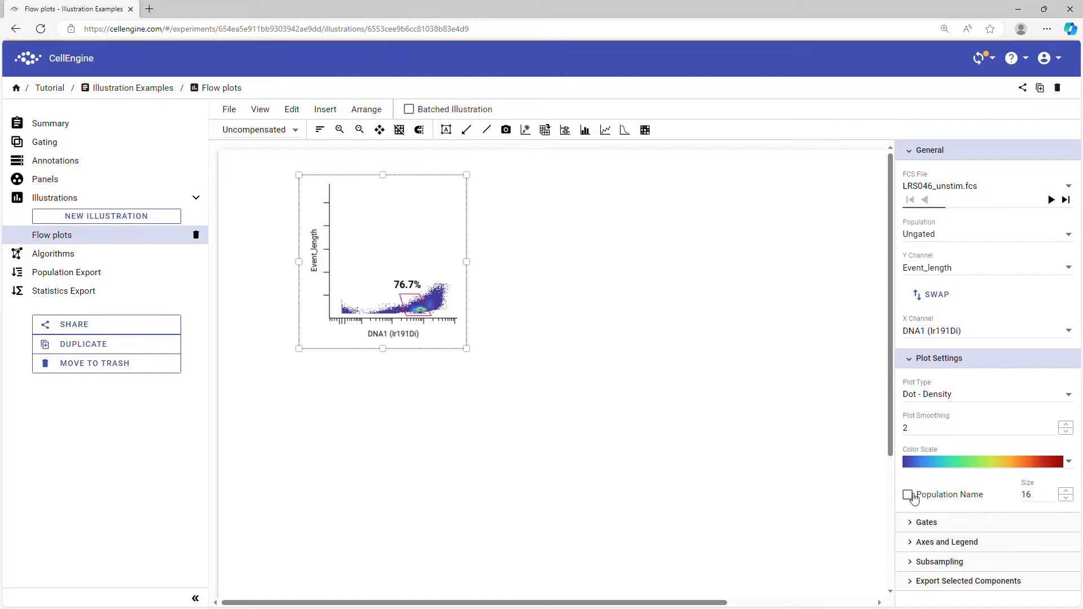
left_click(913, 498)
Label the gates on the Ungated plot with Event Count.
left_click(938, 524)
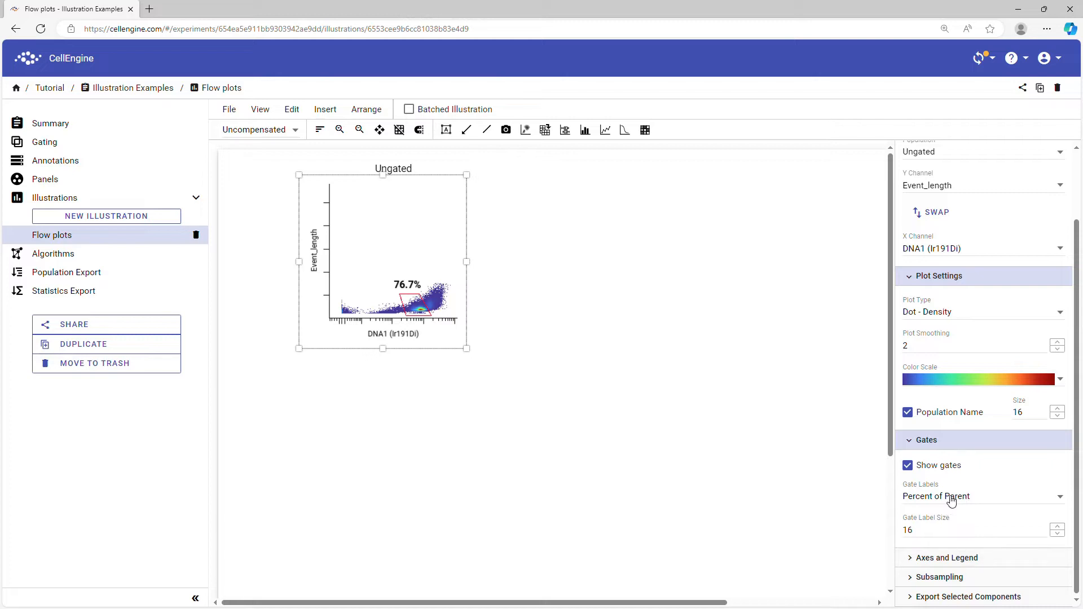
left_click(963, 500)
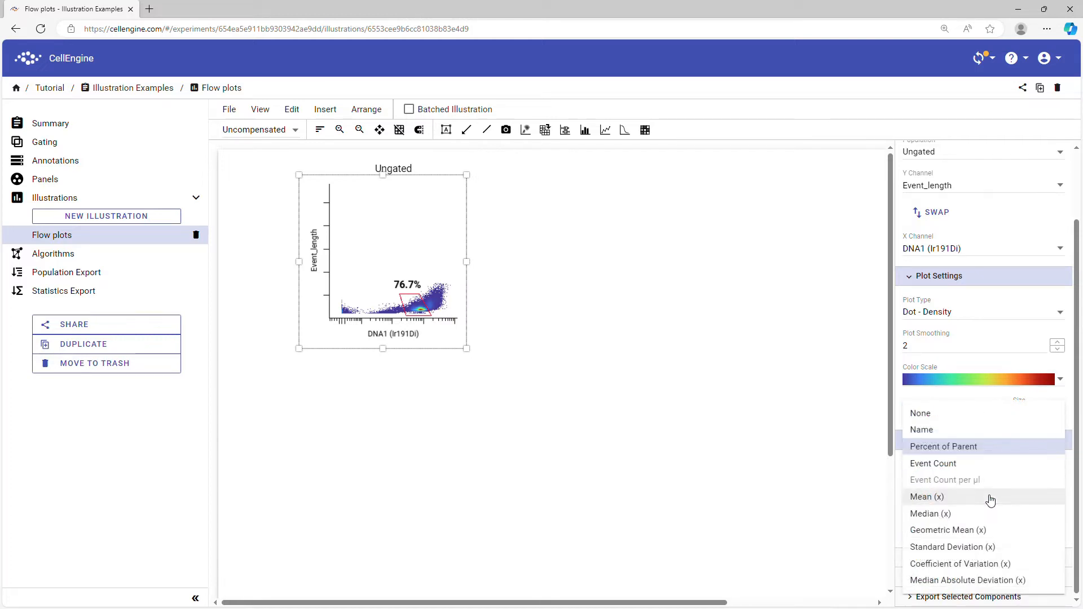
left_click(957, 467)
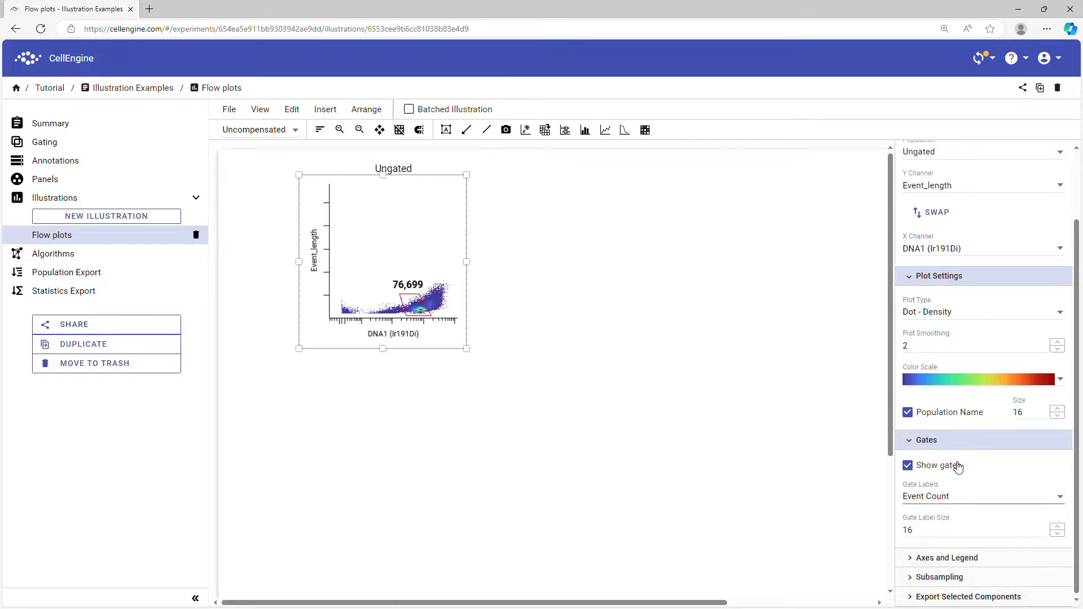
Try percentage subsampling on the plot, applied after gating, with a subsample percentage of 5.
left_click(978, 559)
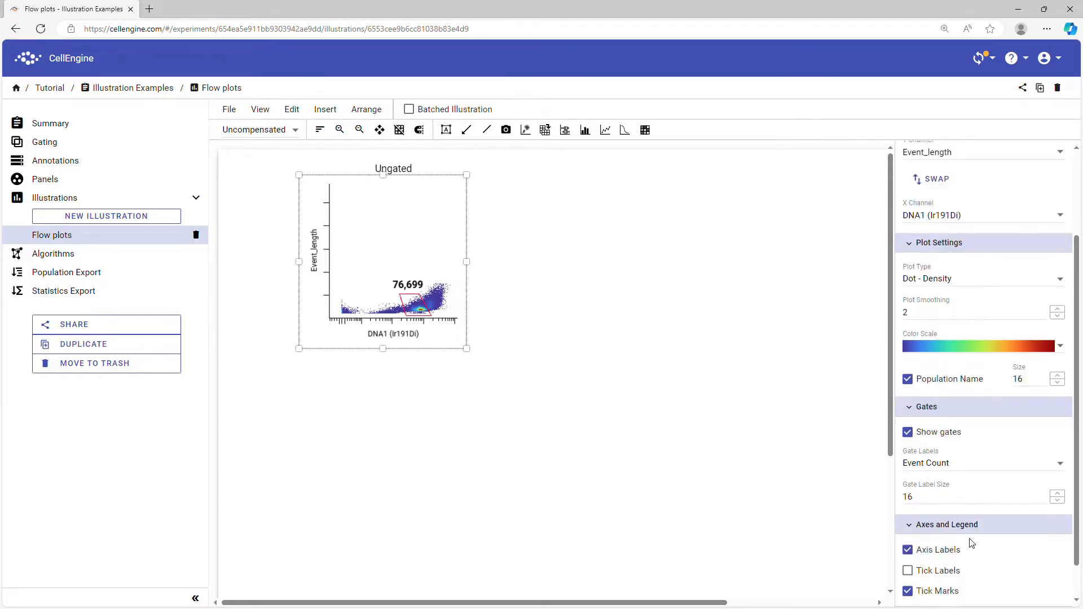
scroll(972, 544, "down", 1)
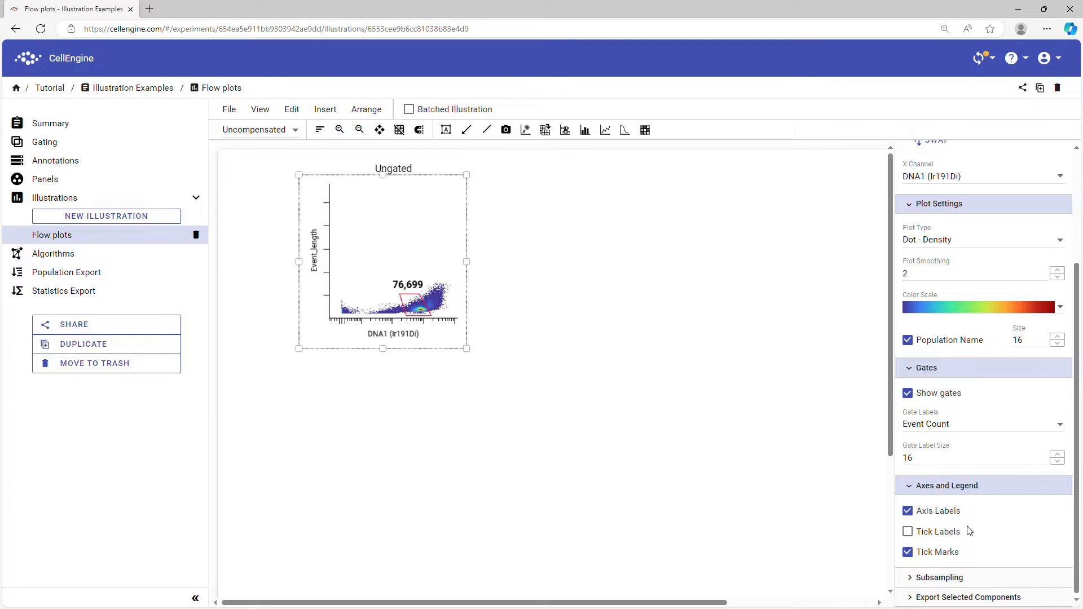
left_click(976, 577)
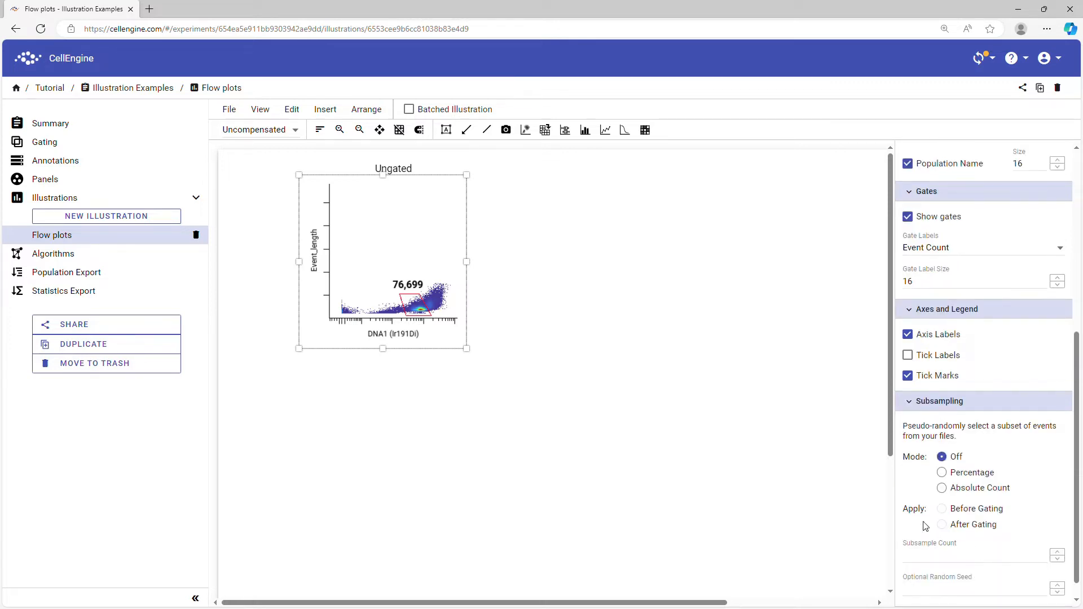
left_click(963, 476)
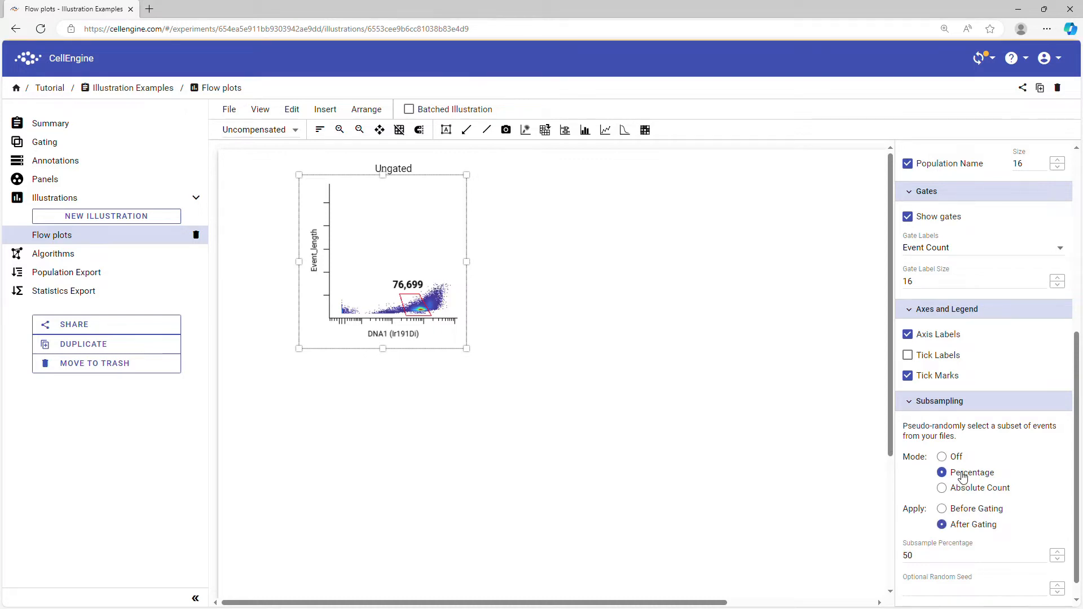
left_click(928, 558)
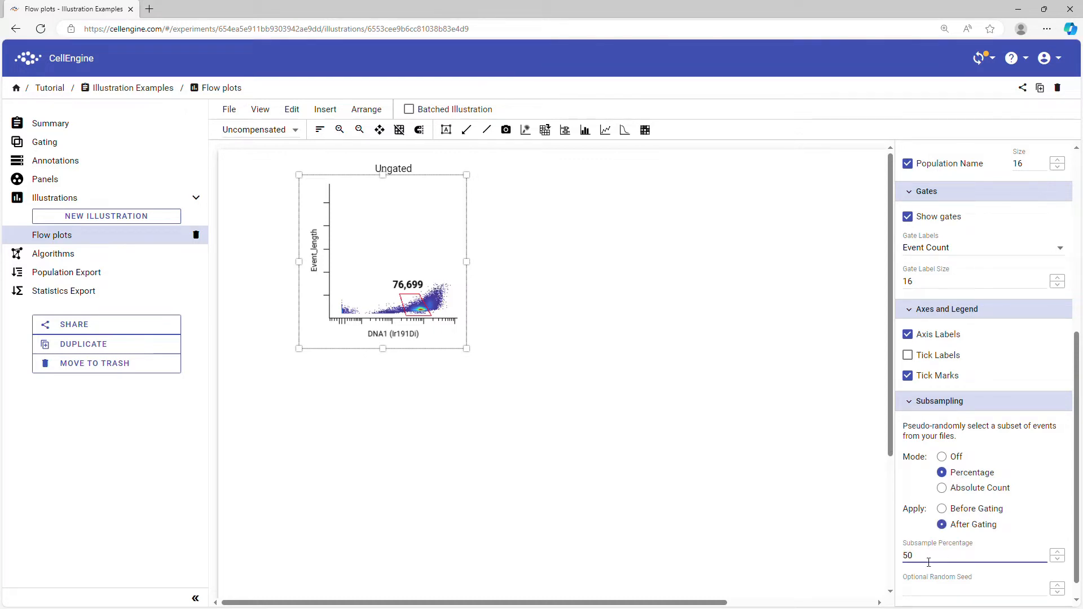
type("0")
key("BackSpace")
key("BackSpace")
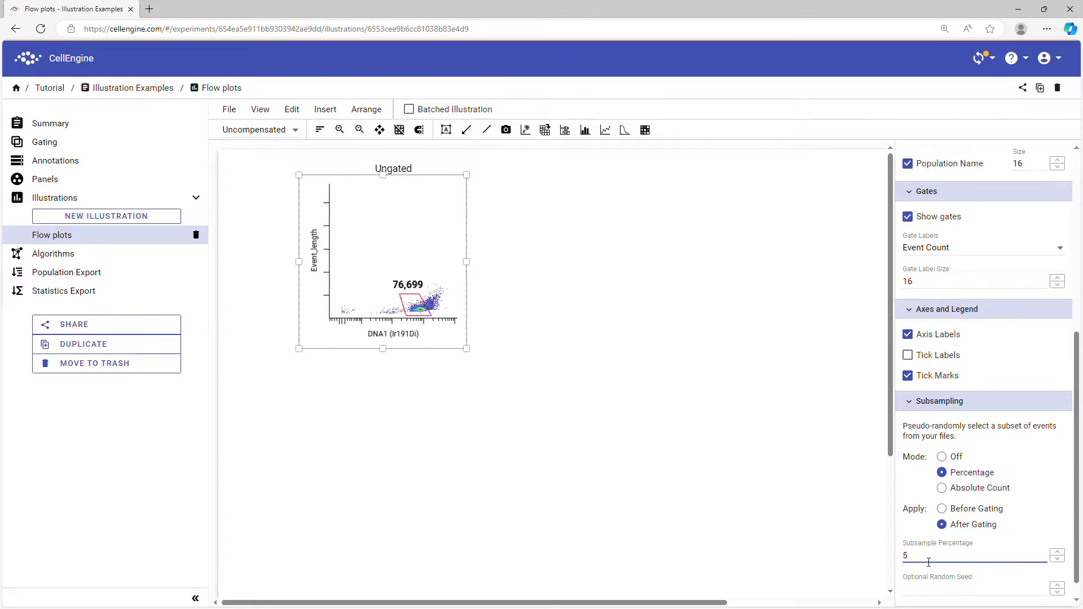
Try absolute-count subsampling on the plot with a subsample count of 5000 events.
left_click(955, 488)
left_click(930, 559)
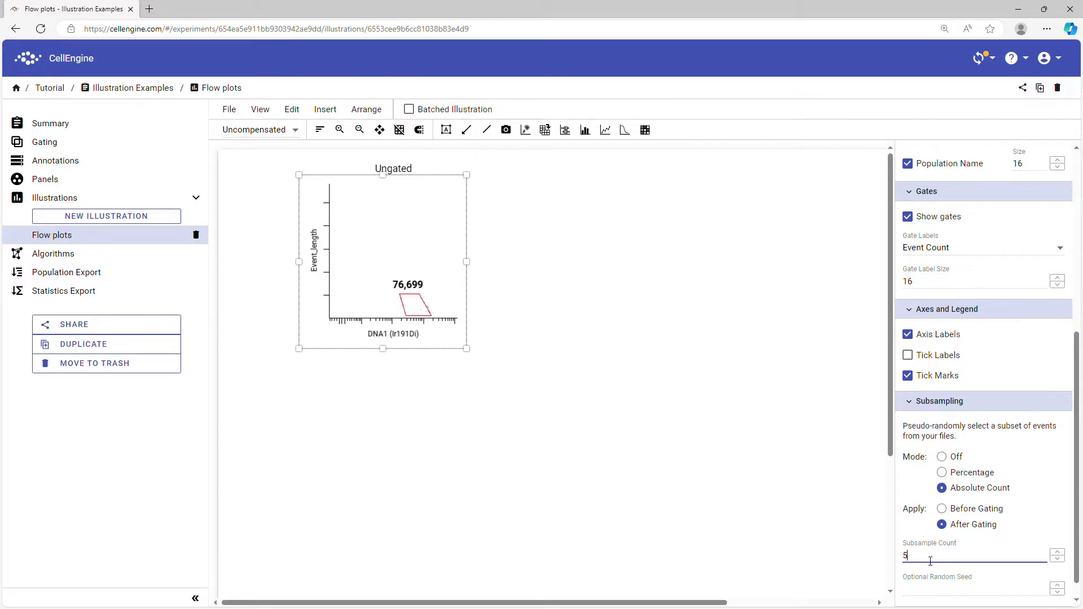
type("00")
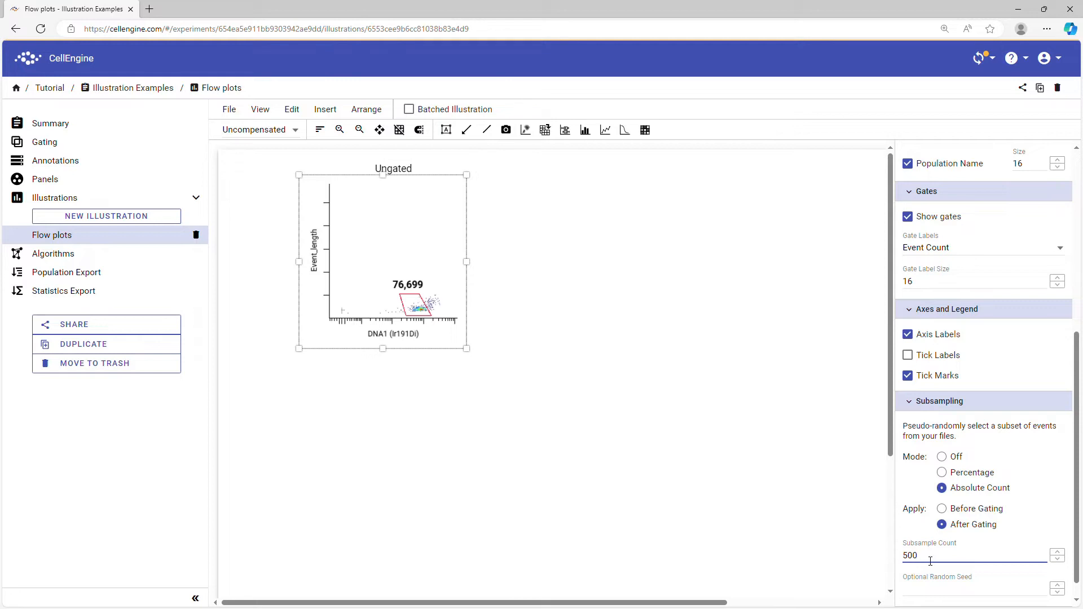
type("0")
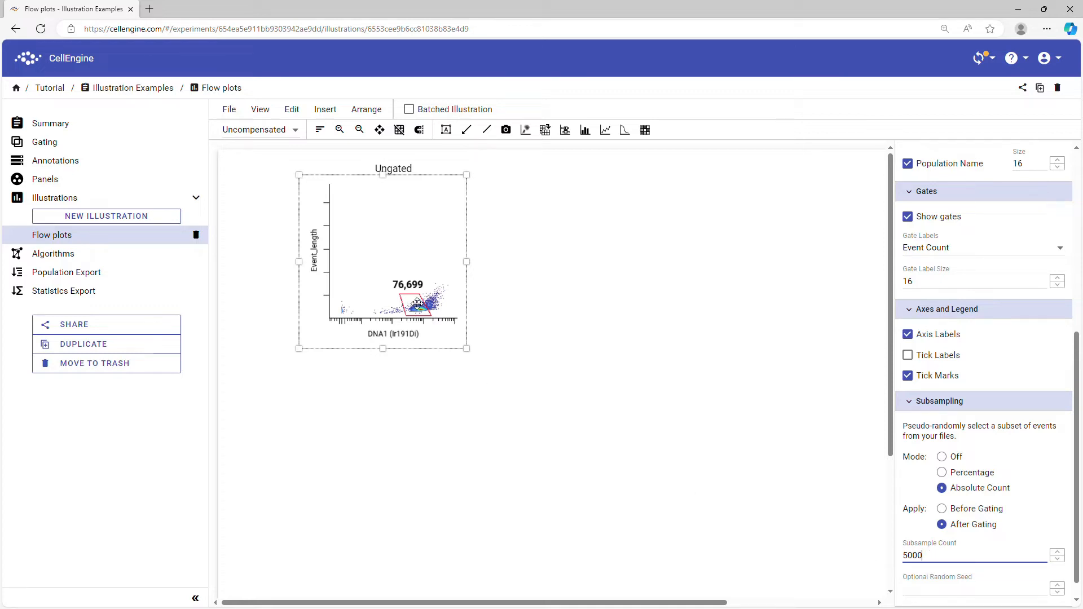
Try 1234 as the random seed for subsampling, and turn subsampling off again.
left_click(991, 540)
left_click(950, 594)
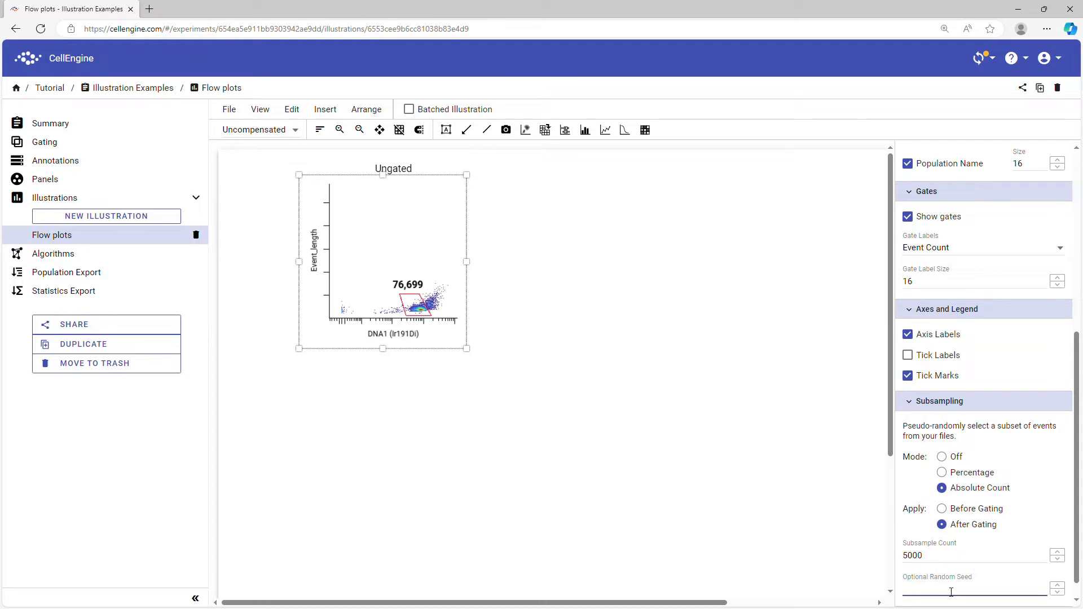
type("123")
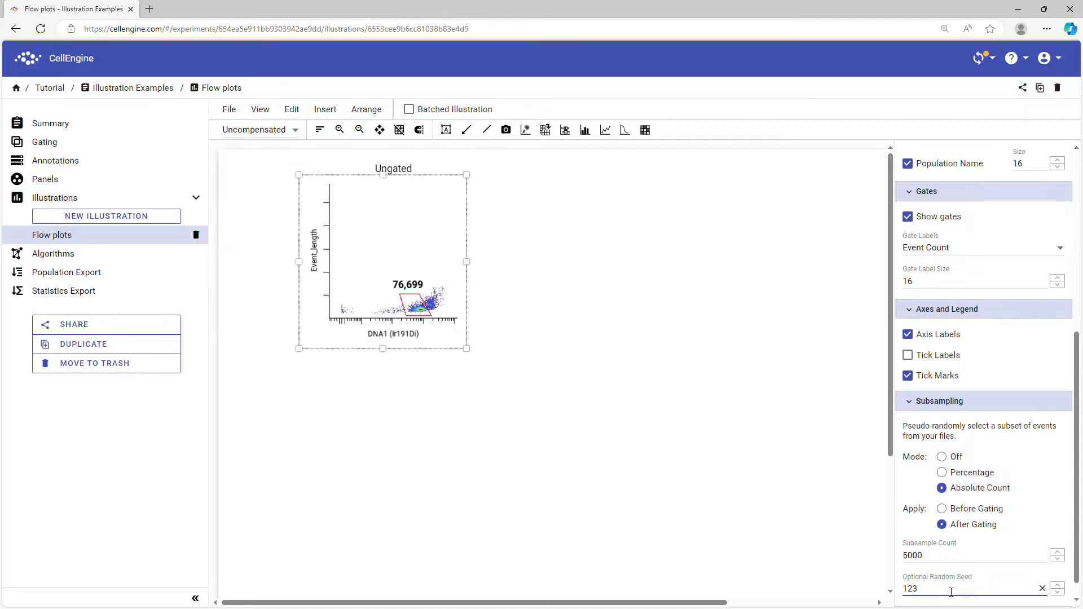
type("4")
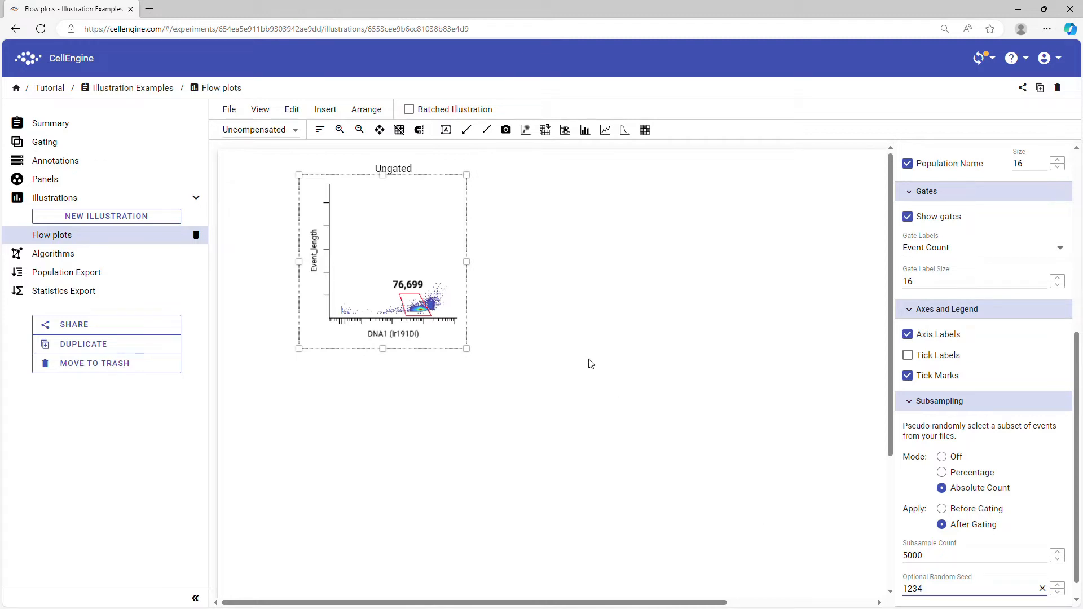
left_click(943, 458)
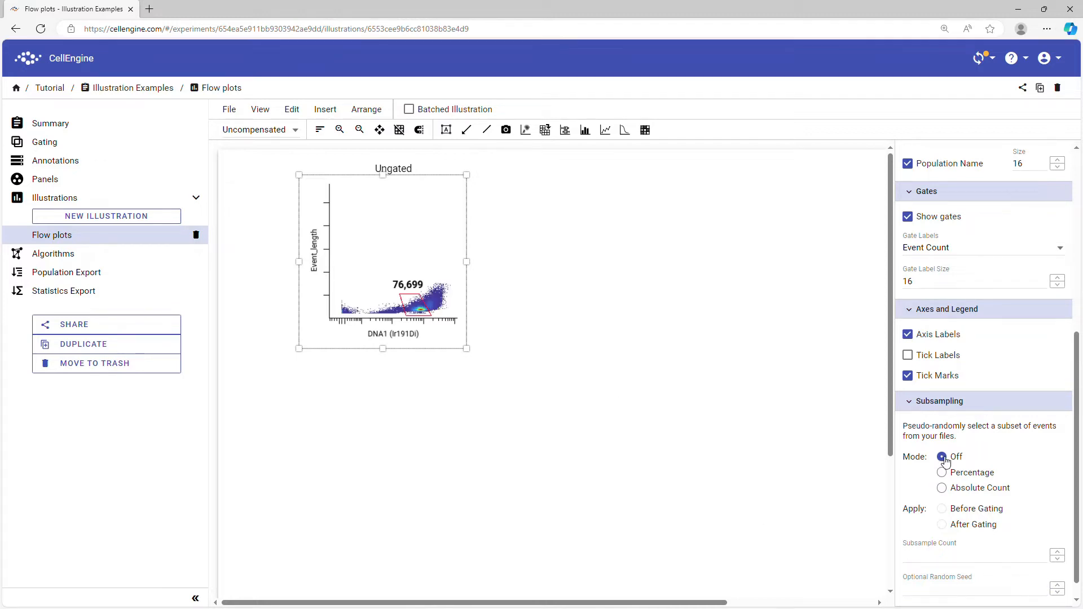
scroll(934, 537, "down", 3)
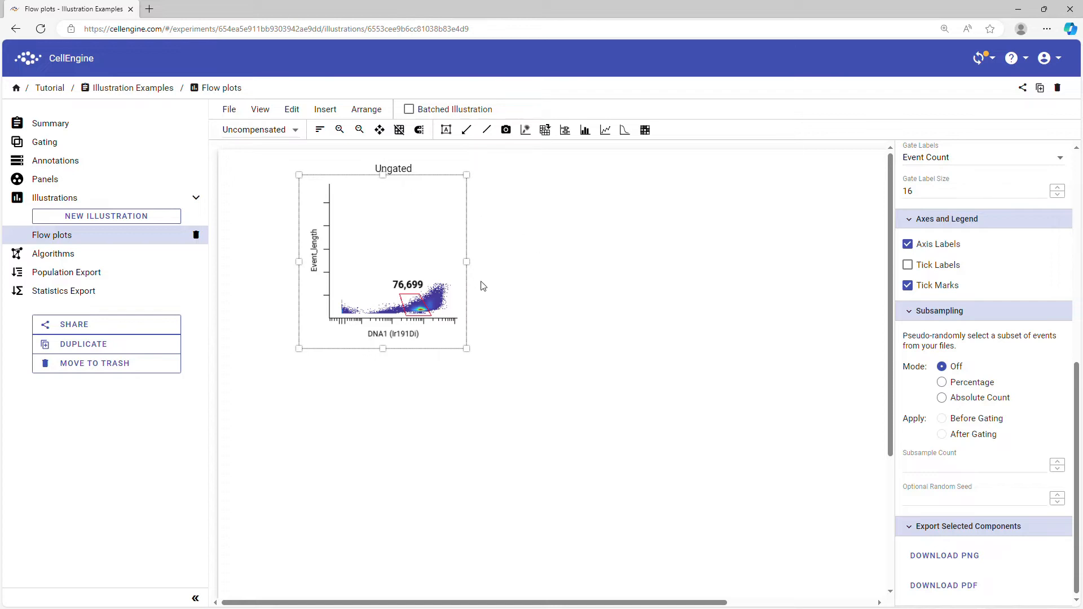
Paste a copy of the Ungated plot beside the original and switch it to the plot on which CD19+/CD20+ is gated.
key("ctrl+v")
left_click_drag(532, 380, 530, 267)
scroll(989, 372, "up", 7)
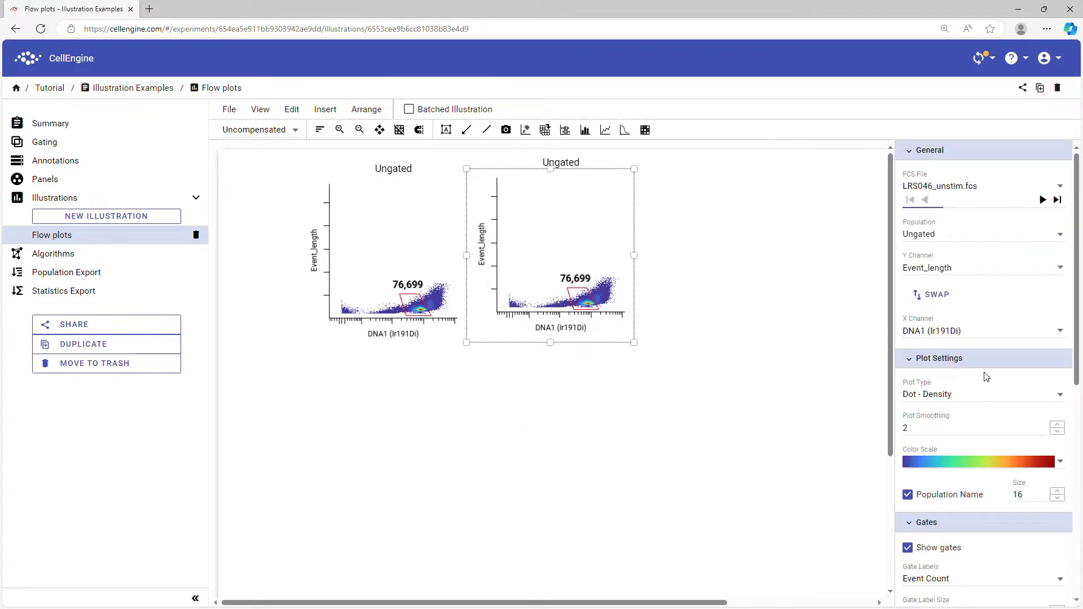
left_click(945, 236)
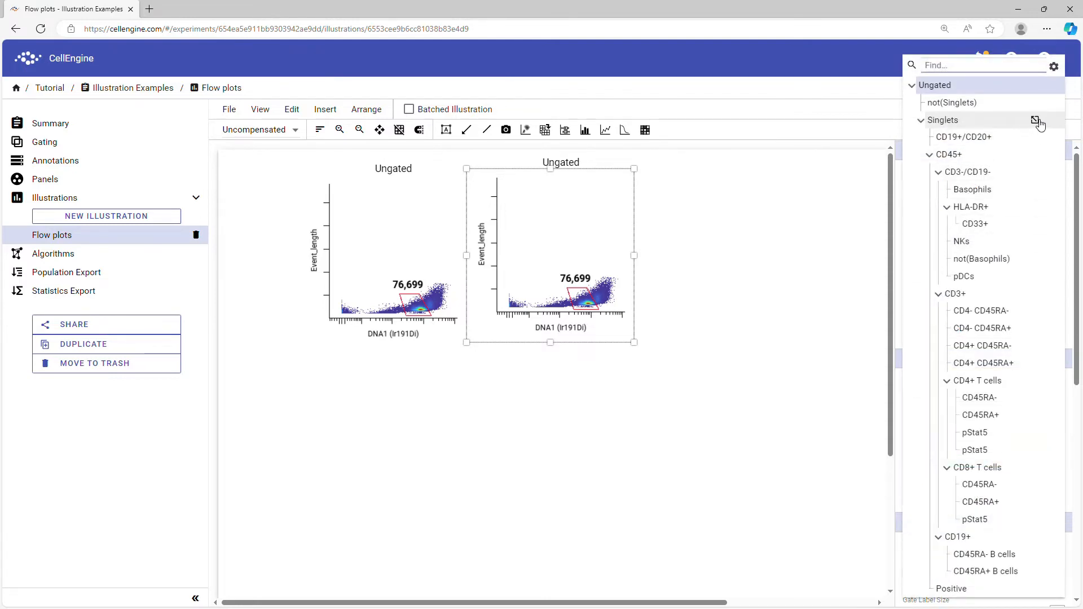
left_click(1035, 138)
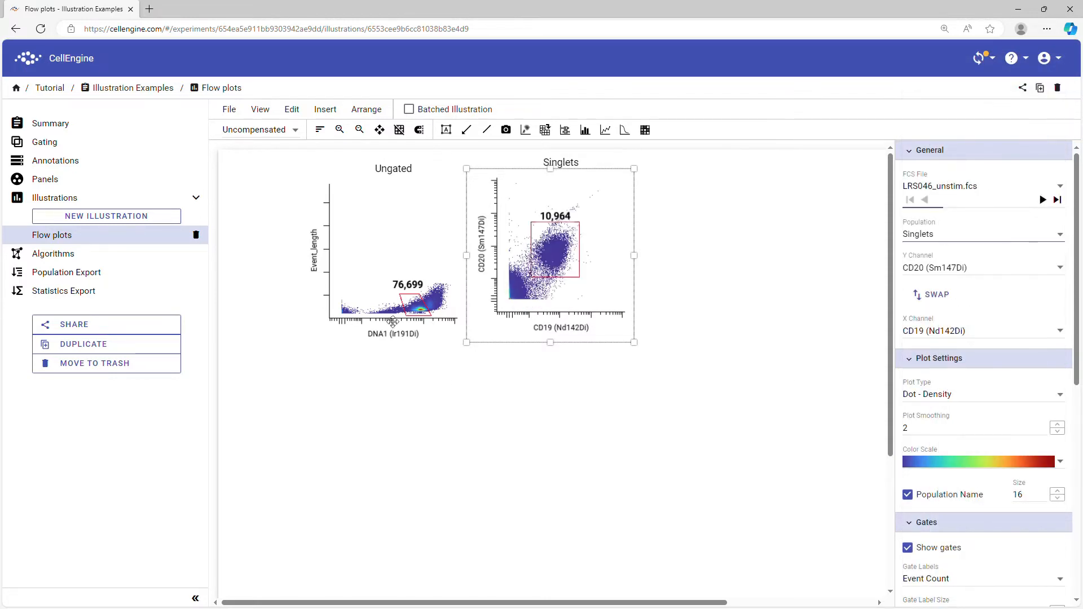
Select both plots together and set their gate labels to Name.
left_click(400, 229, "shift")
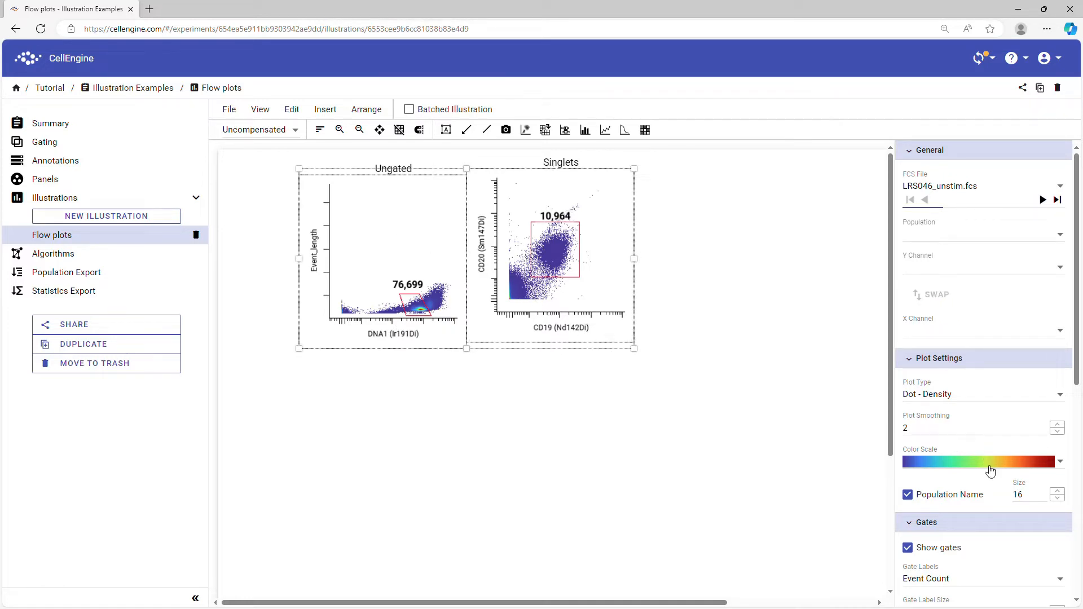
scroll(980, 545, "down", 4)
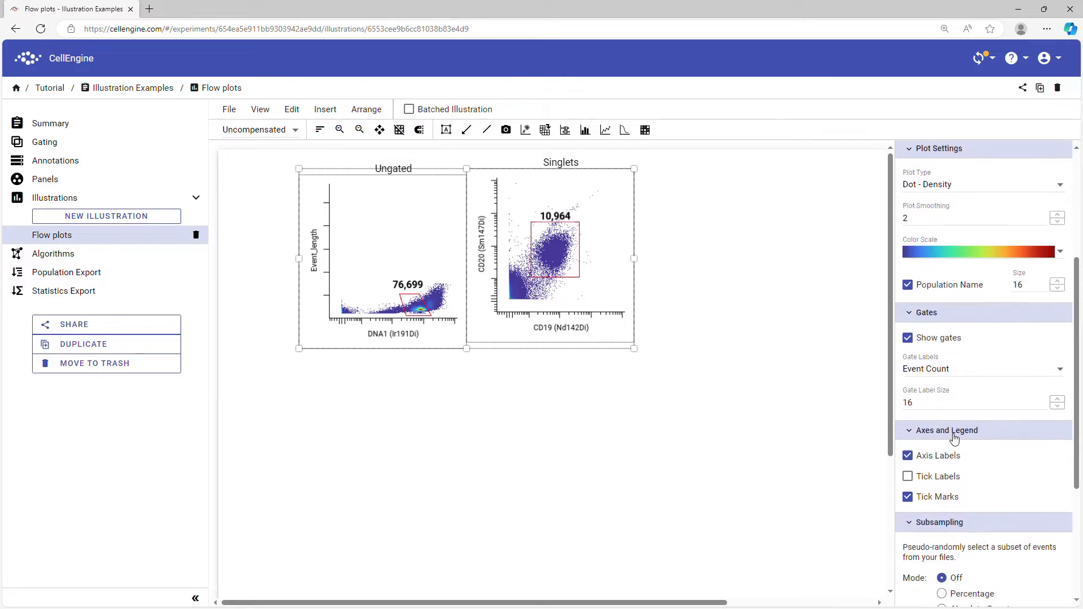
left_click(941, 370)
left_click(931, 304)
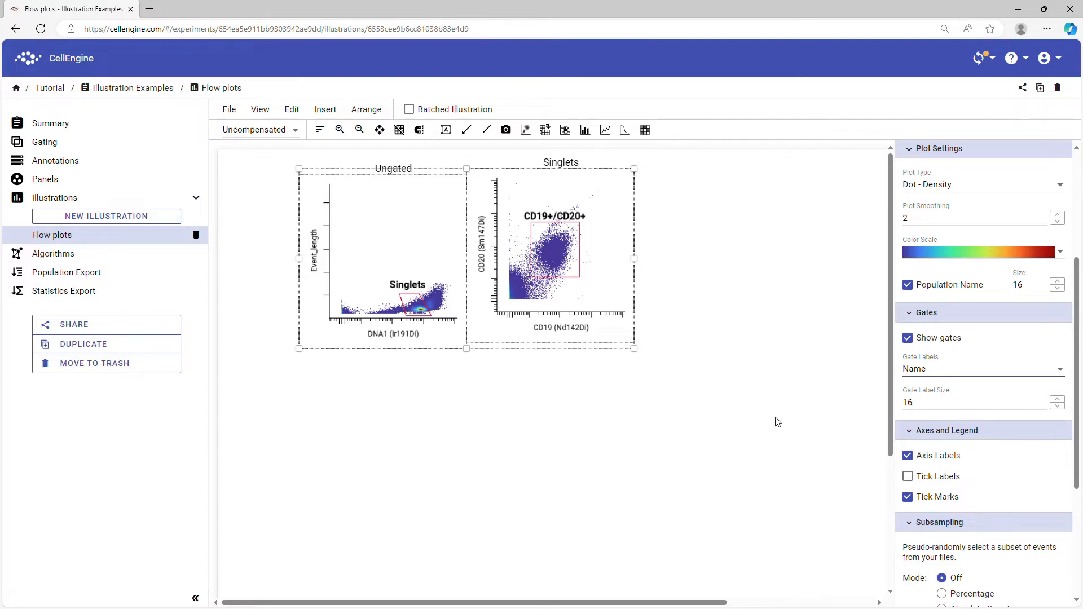
left_click(702, 404)
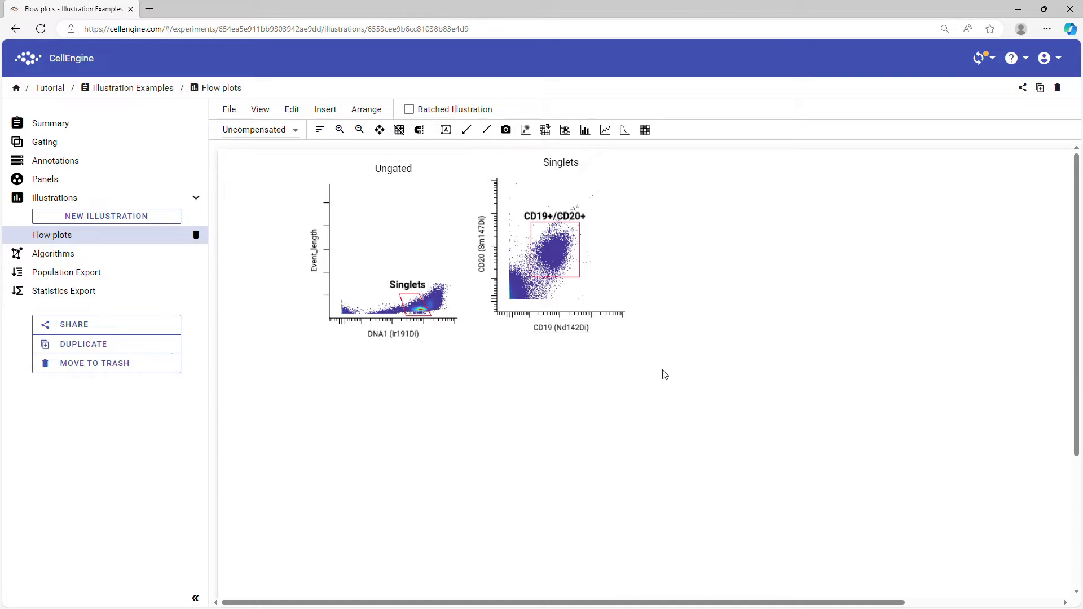
Export the Ungated and Singlets plots together as a PNG.
left_click_drag(663, 375, 281, 217)
scroll(948, 564, "down", 10)
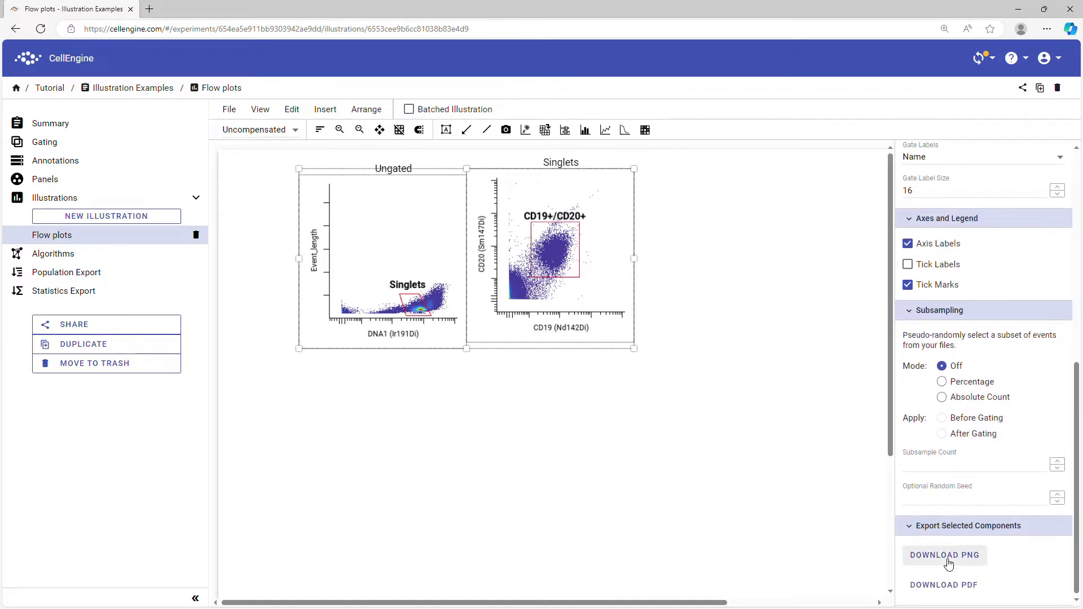
left_click(948, 563)
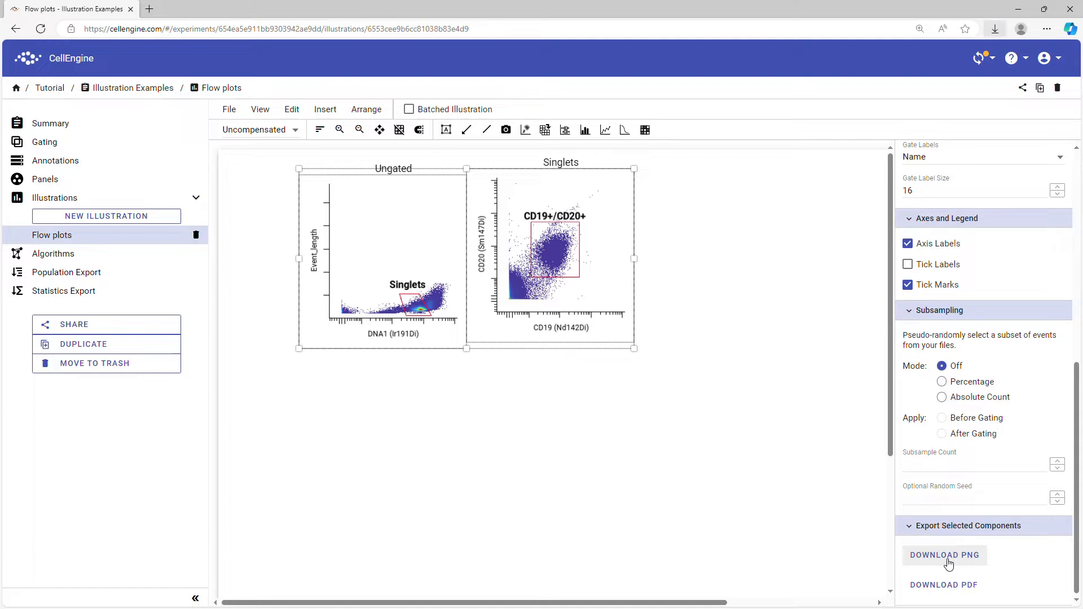
left_click(753, 244)
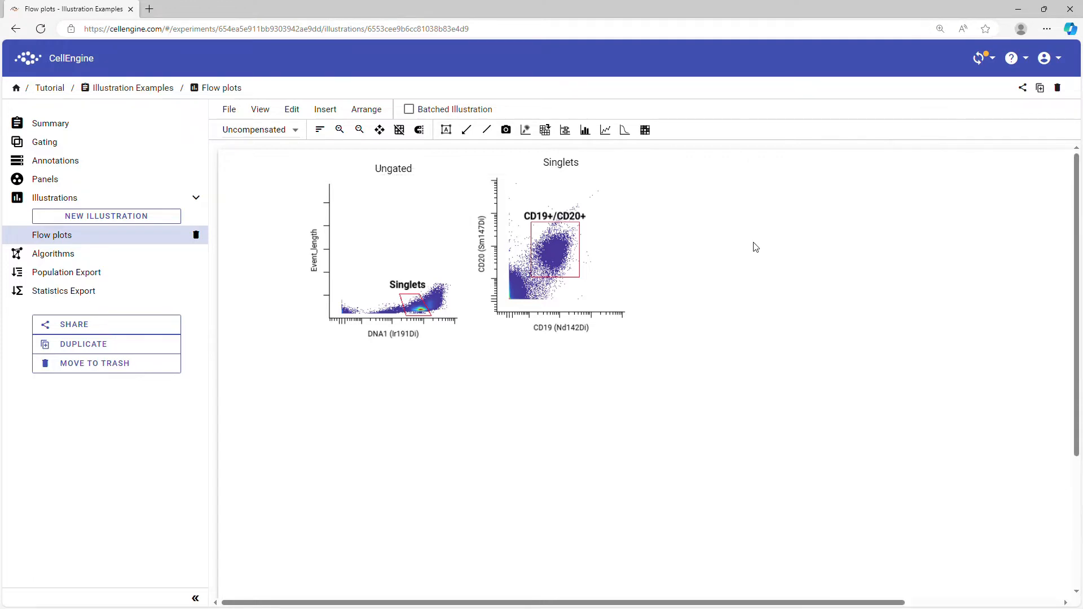
Delete the Singlets plot and move the Ungated plot closer to the page's left edge.
left_click(536, 267)
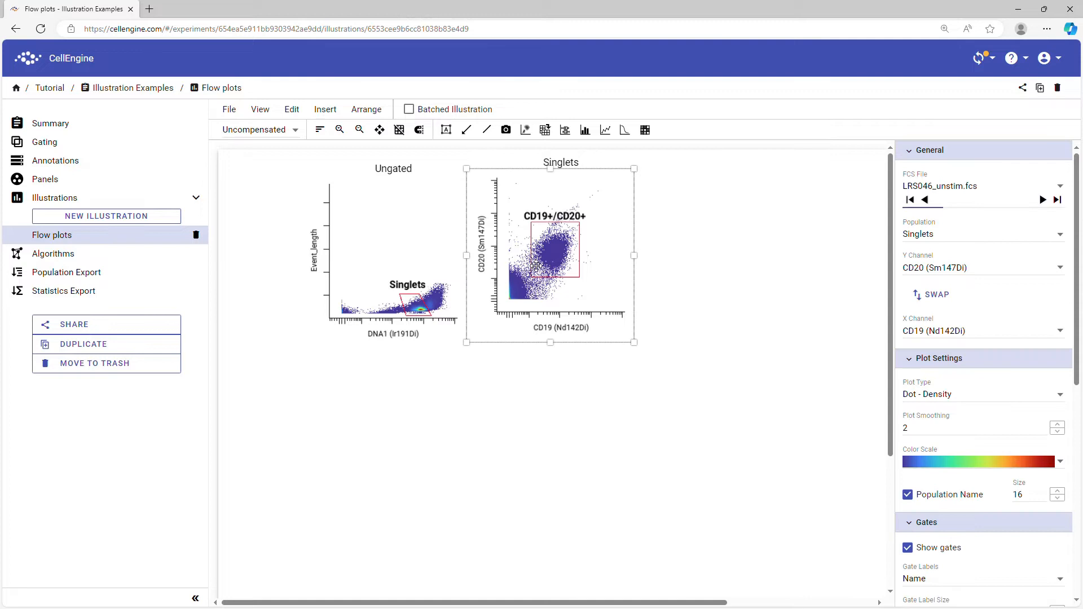
key("Delete")
left_click_drag(405, 251, 363, 252)
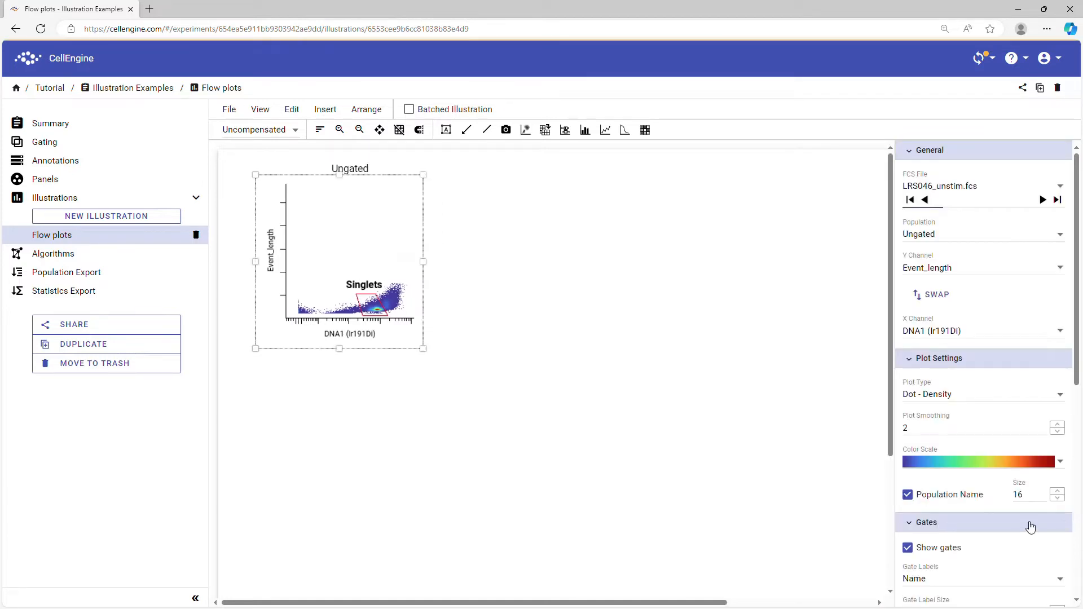
Hide the tick marks on the Ungated plot's axes.
scroll(1031, 527, "down", 6)
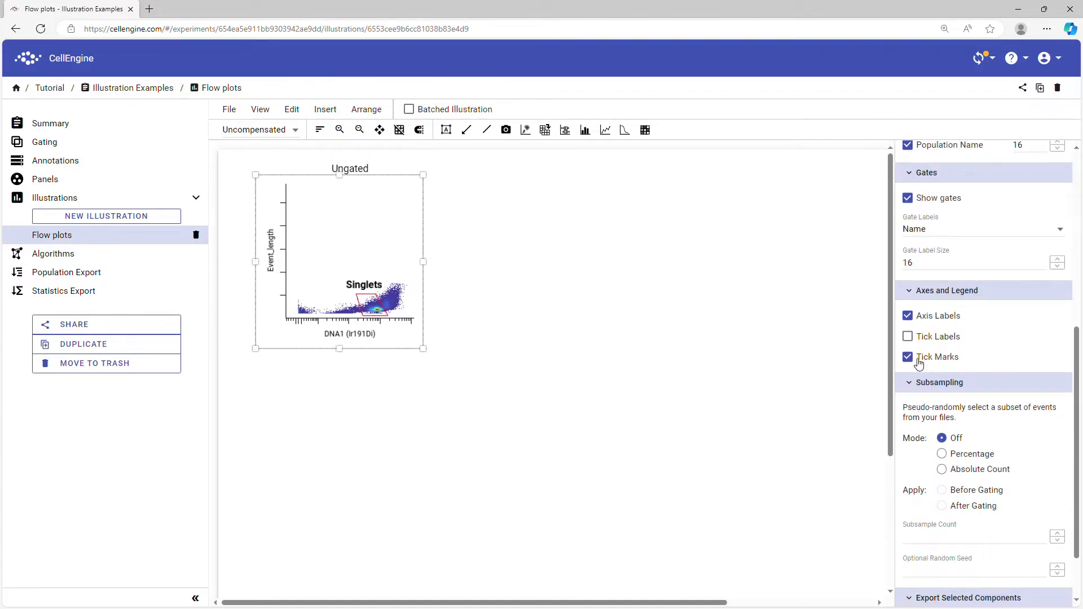
left_click(907, 357)
left_click(627, 237)
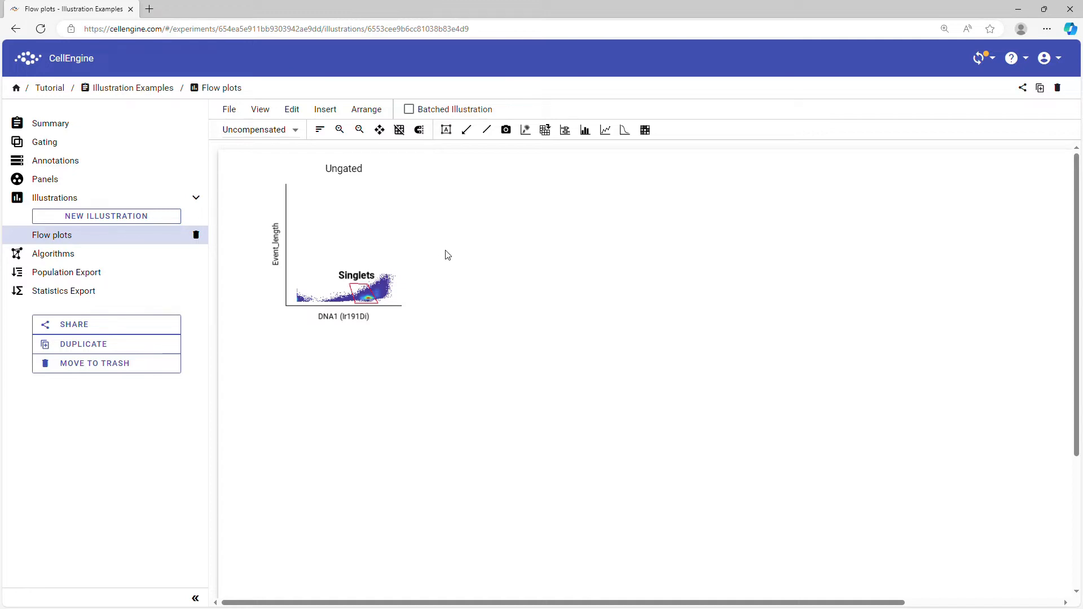
Duplicate the Ungated plot beside the original and switch the copy to the plot on which CD45+ is gated.
left_click(324, 228)
key("ctrl+c")
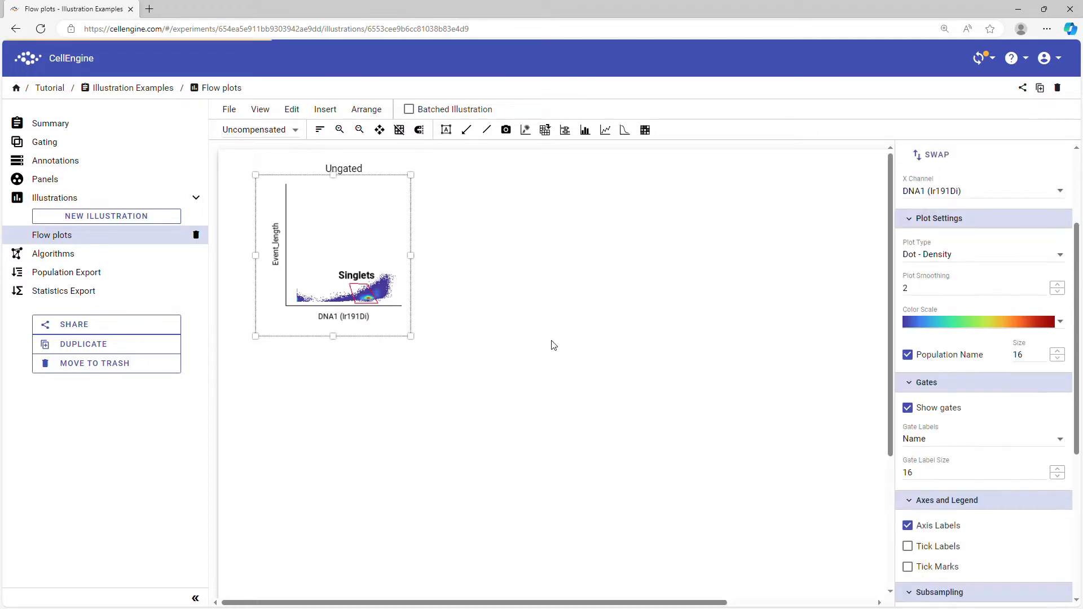
key("ctrl+v")
left_click_drag(532, 350, 486, 230)
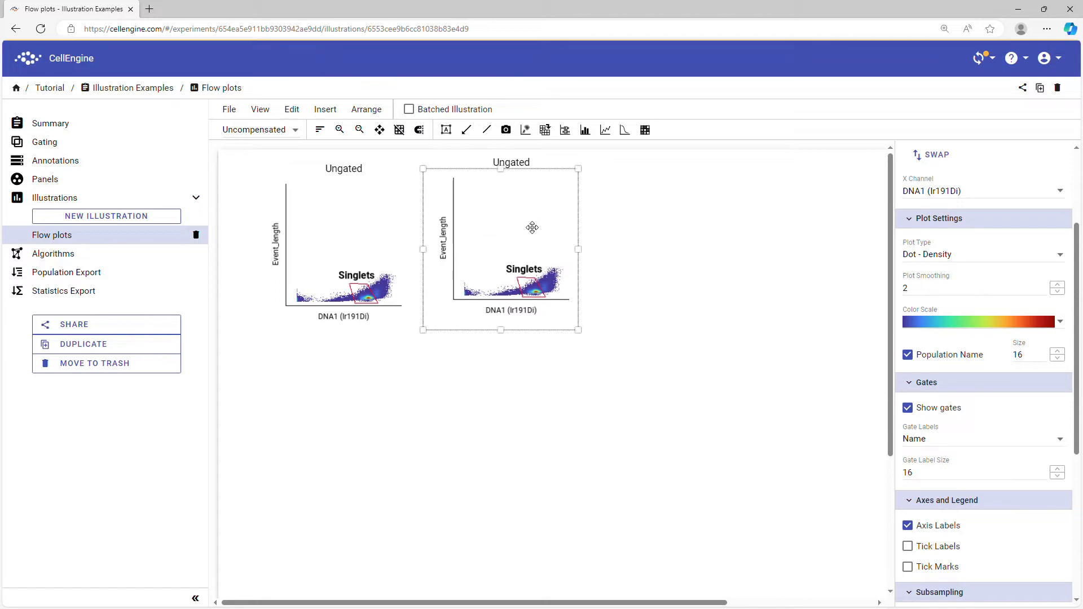
scroll(1005, 311, "up", 3)
left_click(1019, 241)
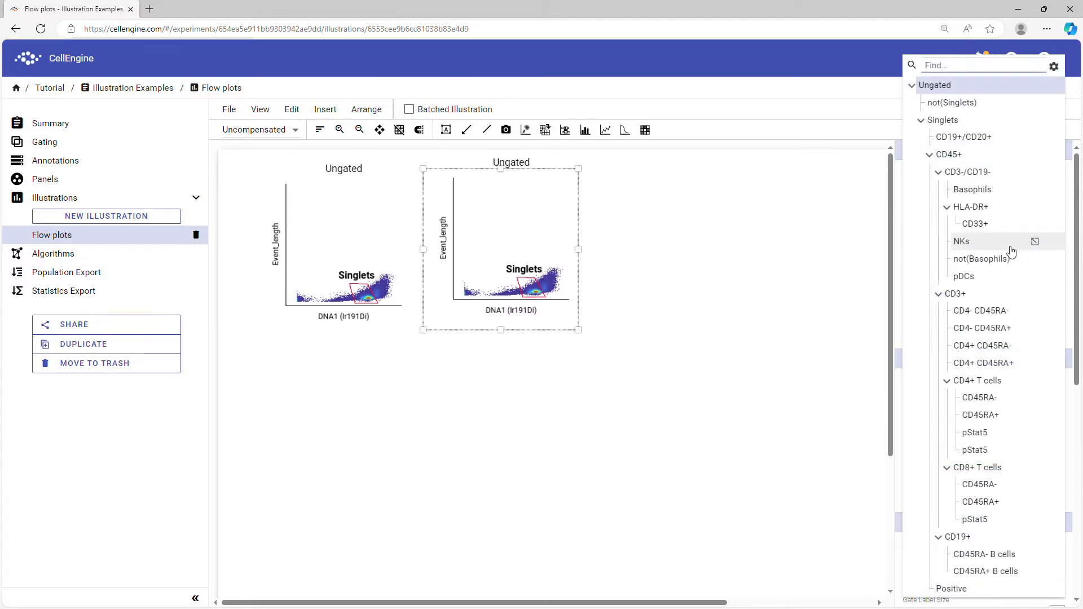
left_click(1032, 155)
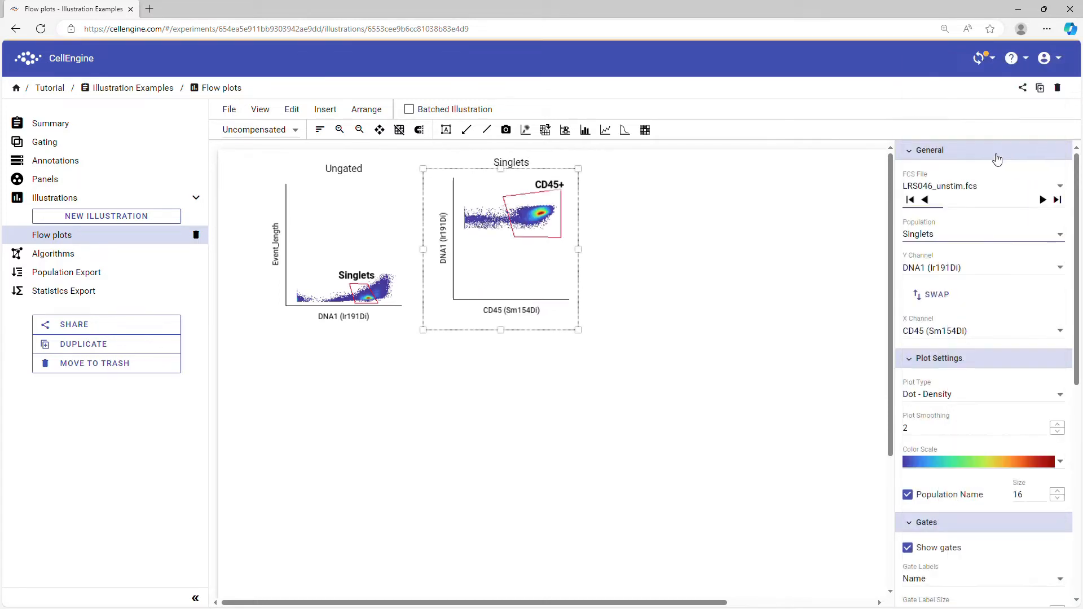
Duplicate the Singlets plot beside the original and switch the copy to the plot on which CD3+ is gated.
key("ctrl+d")
left_click_drag(563, 399, 680, 279)
left_click(951, 239)
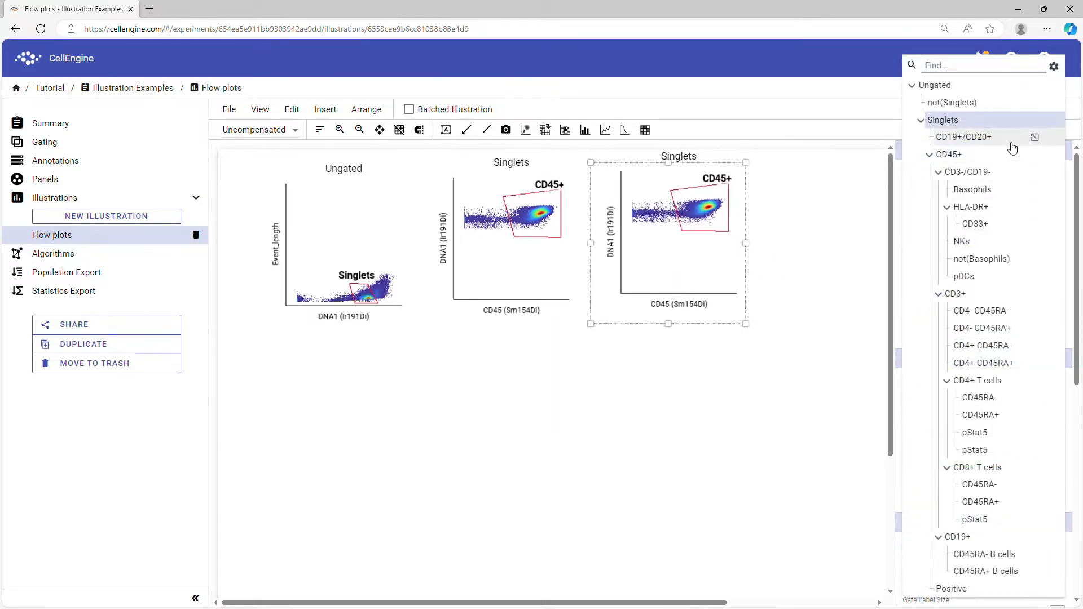
left_click(1035, 294)
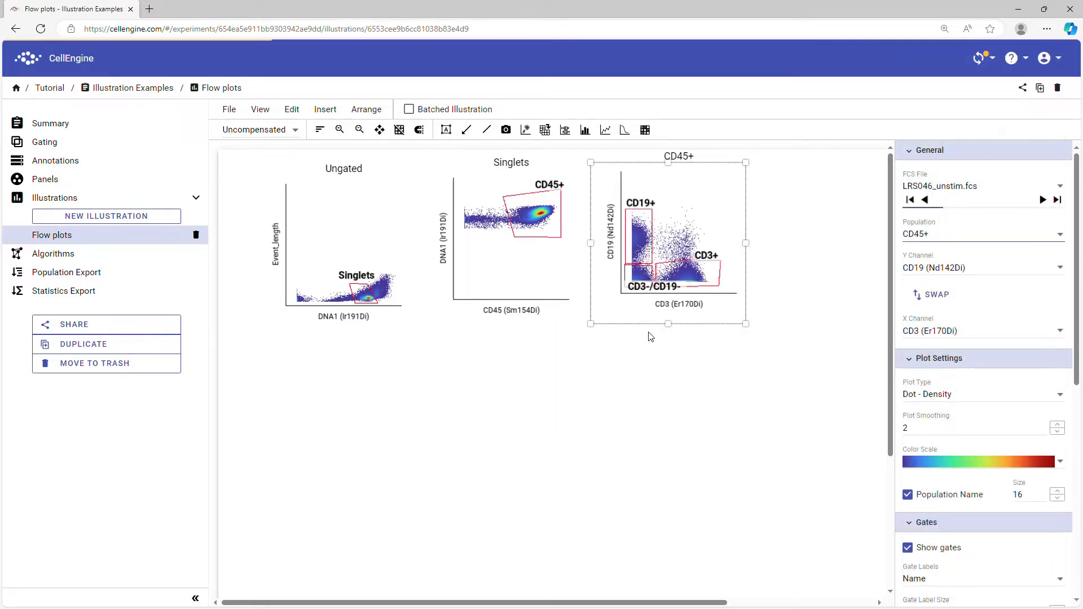
Duplicate the CD45+ plot beside the original and switch the copy to the plot on which CD4+ T cells are gated.
key("ctrl+d")
left_click_drag(615, 349, 842, 233)
left_click(989, 235)
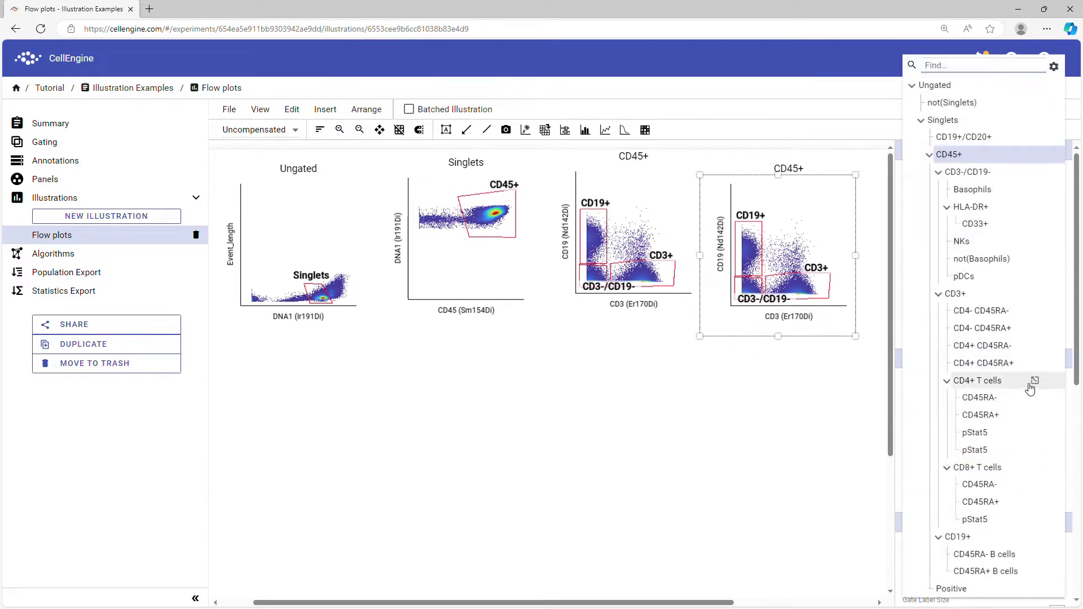
left_click(1035, 381)
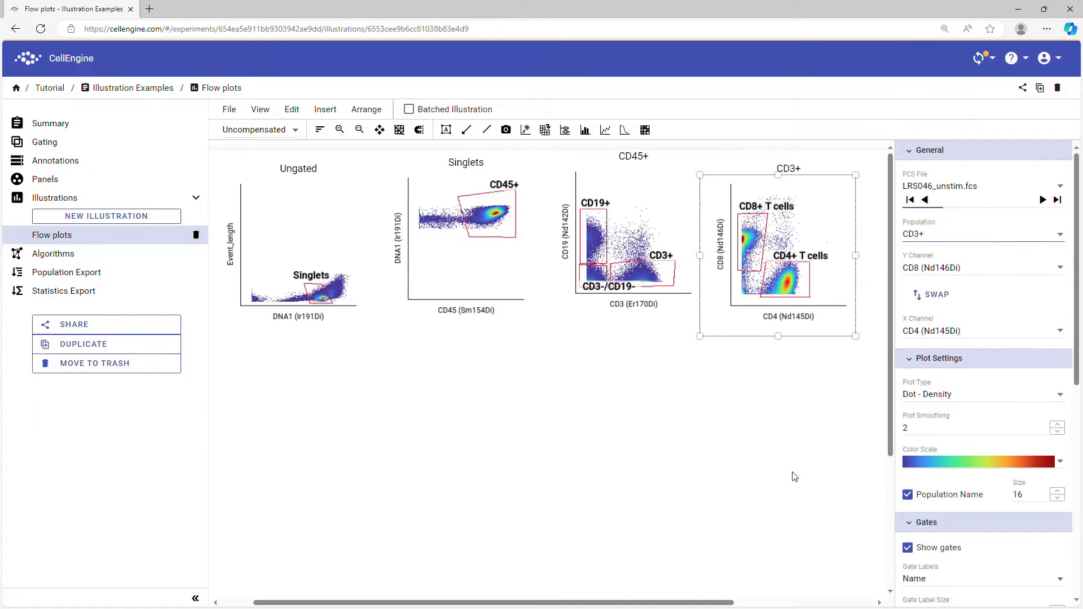
Collapse the navigation sidebar and draw an arrow from the Singlets gate on the Ungated plot to the Singlets plot.
left_click_drag(629, 604, 621, 603)
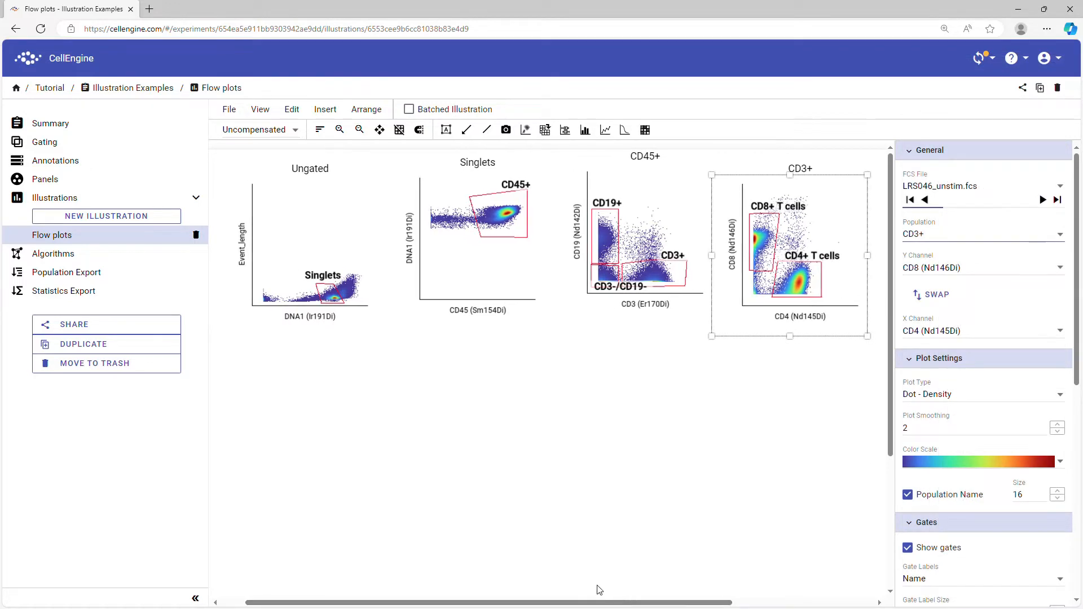
left_click(195, 600)
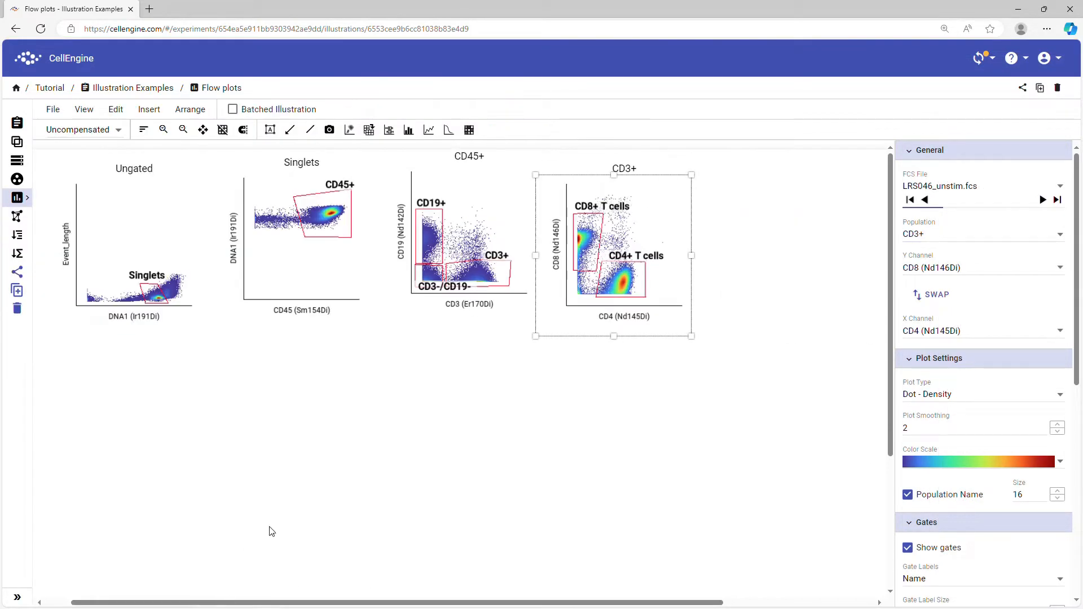
left_click(291, 130)
mouse_move(183, 275)
left_mouse_down()
mouse_move(232, 274)
mouse_move(285, 249)
mouse_move(243, 240)
mouse_move(226, 262)
left_mouse_up()
Place copies of the arrow from the CD45+ gate to the CD45+ plot and from the CD3+ gate to the CD3+ plot.
key("ctrl+c")
key("ctrl+v")
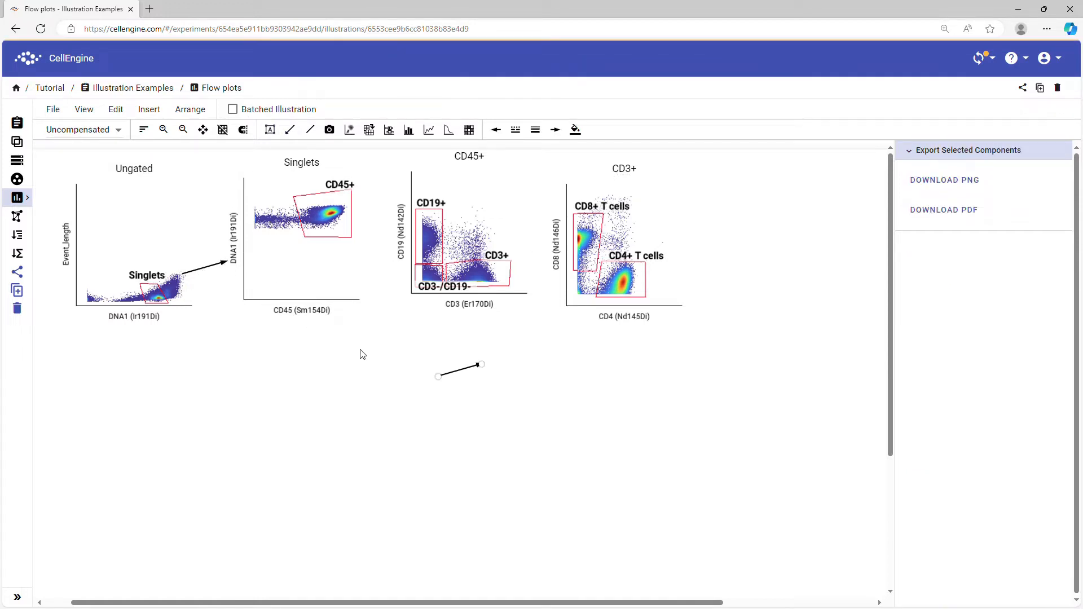
left_click_drag(462, 372, 396, 251)
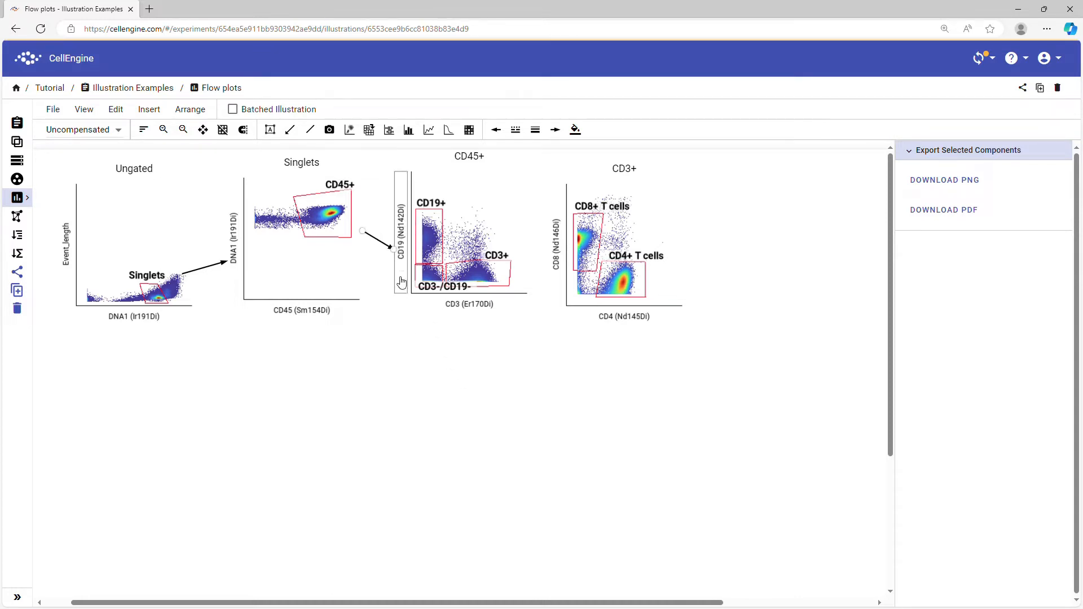
key("ctrl+v")
left_click_drag(454, 381, 549, 256)
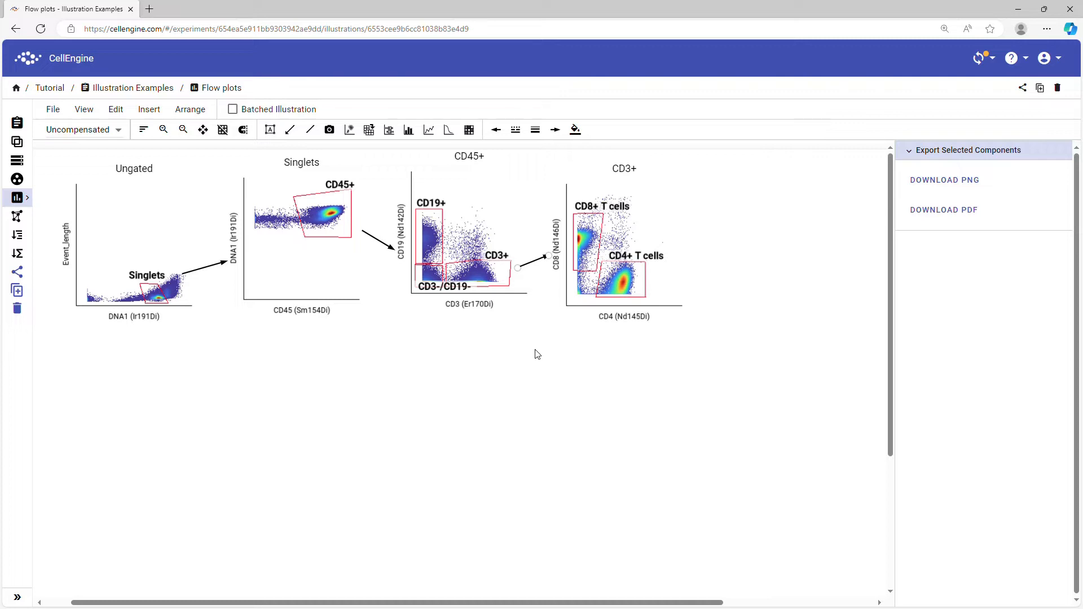
Select all arrows at once by matching type and color them red.
left_click(112, 111)
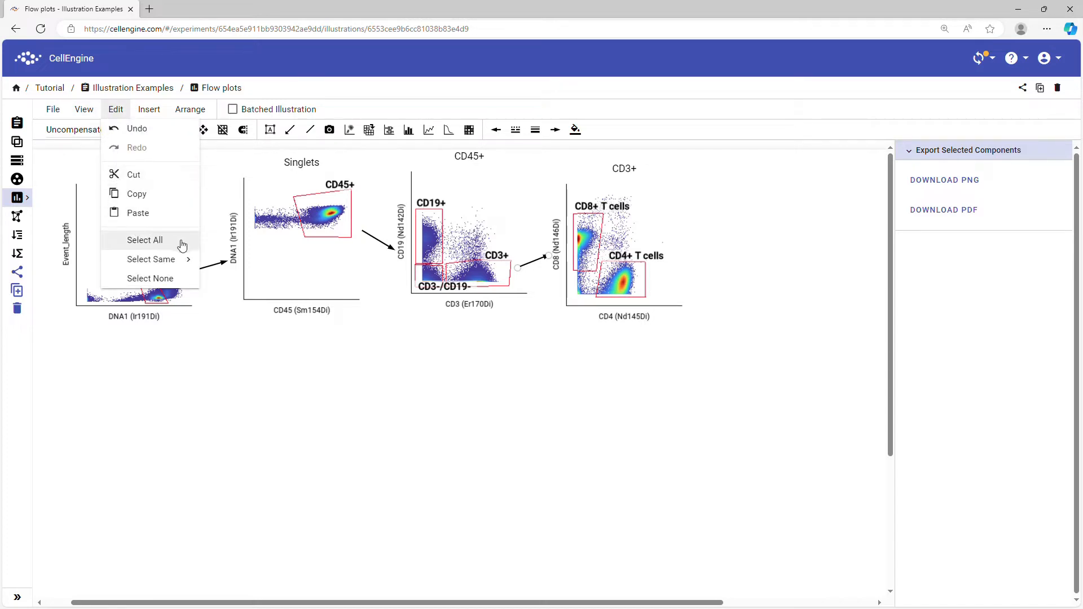
mouse_move(179, 261)
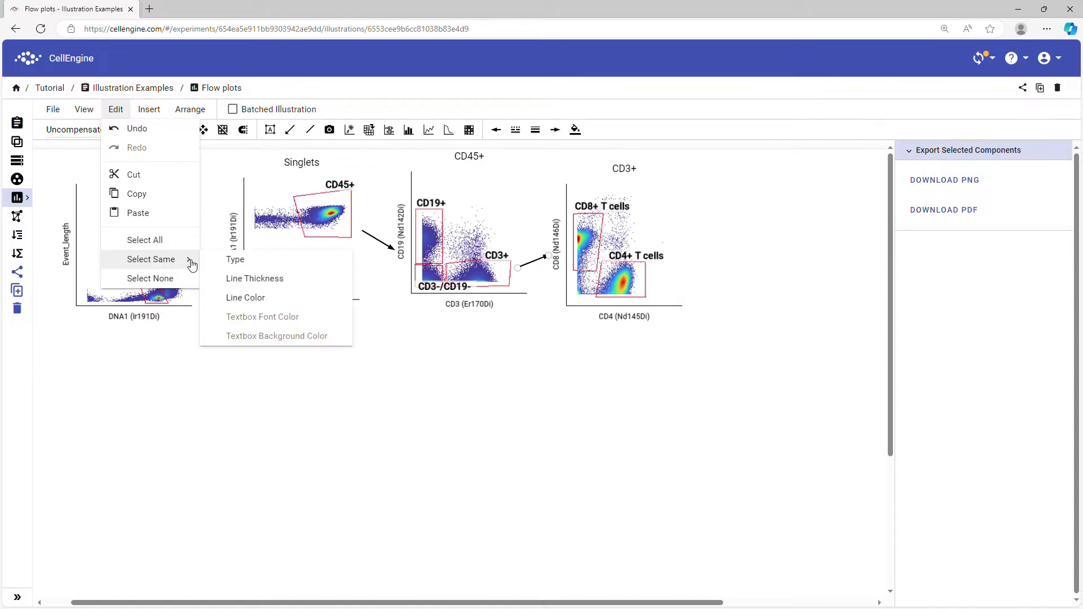
left_click(242, 260)
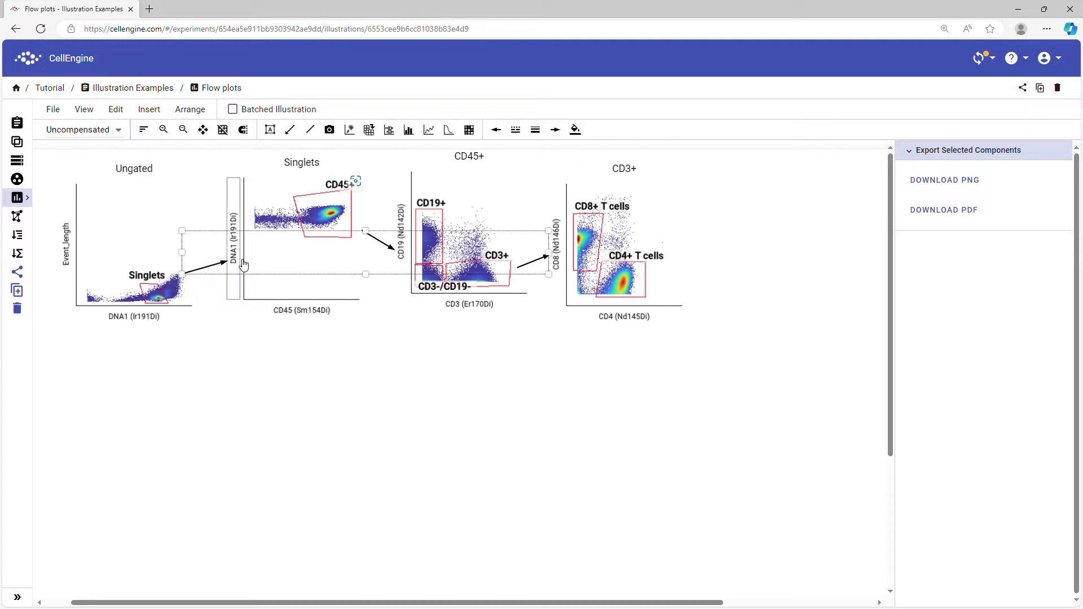
left_click(576, 129)
left_click(598, 177)
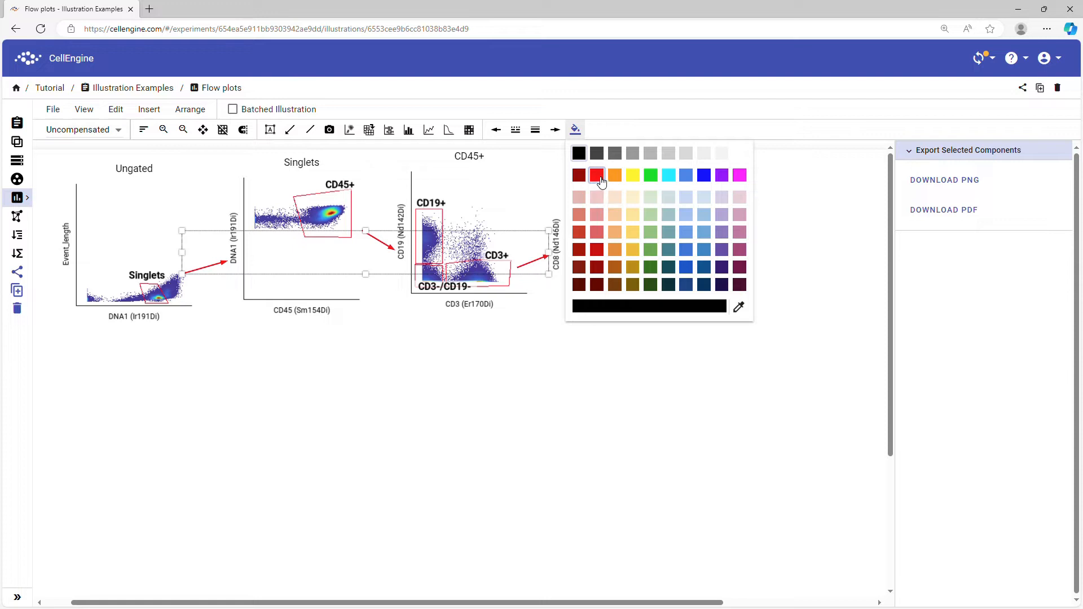
left_click(600, 182)
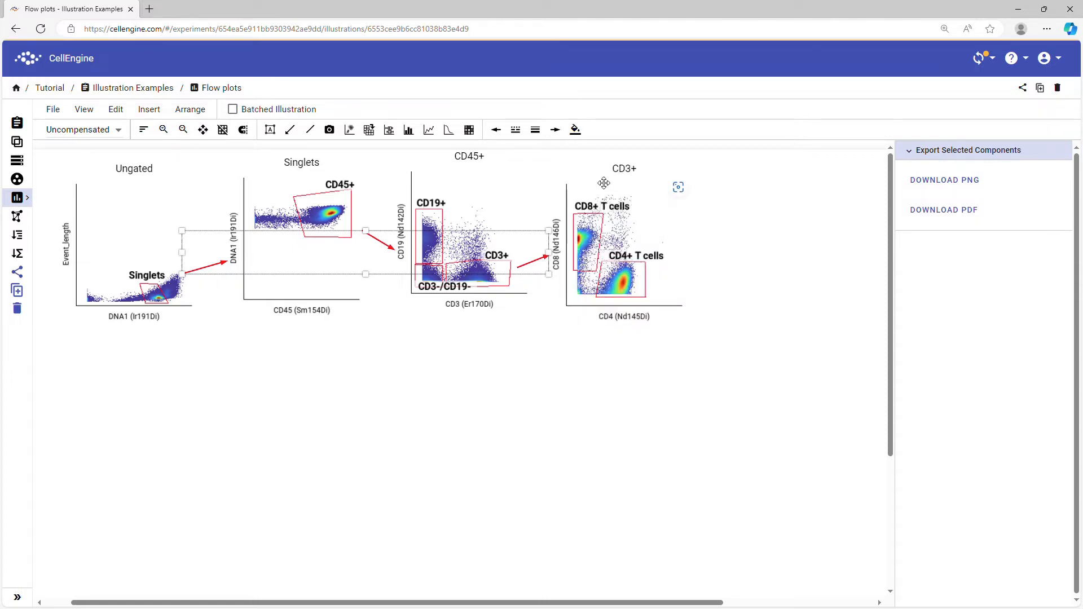
left_click(540, 409)
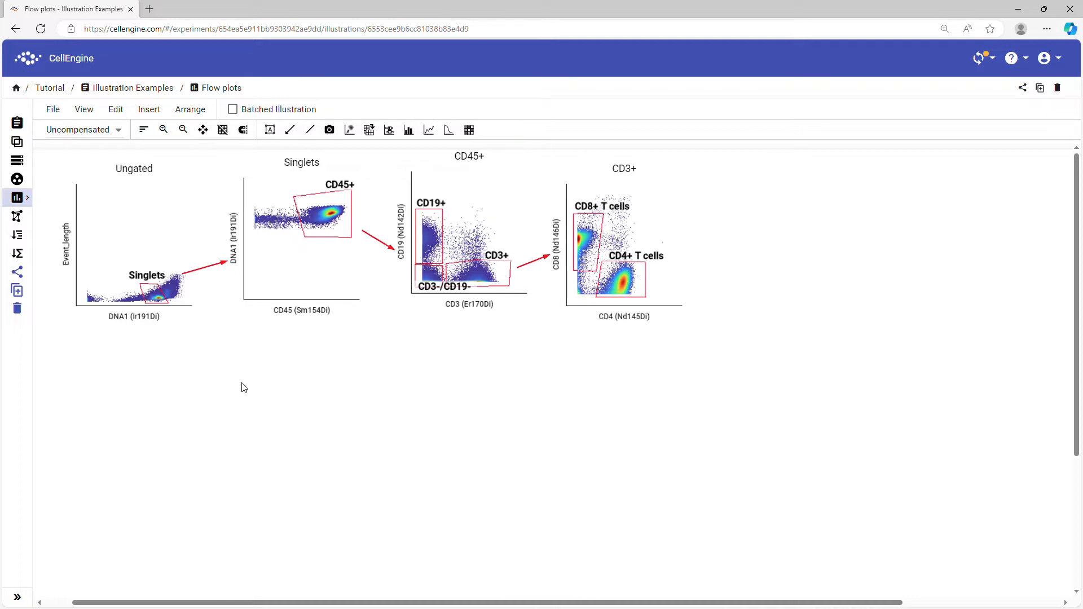
Show the grid, shift the Ungated plot slightly left onto a grid line, and hide the grid again.
left_click(229, 133)
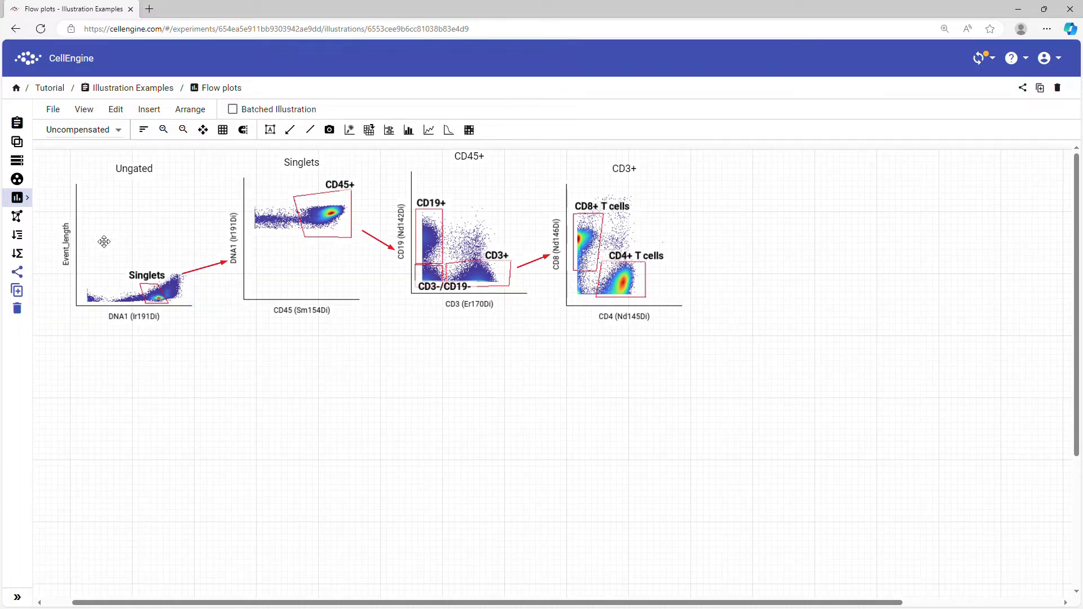
left_click(223, 130)
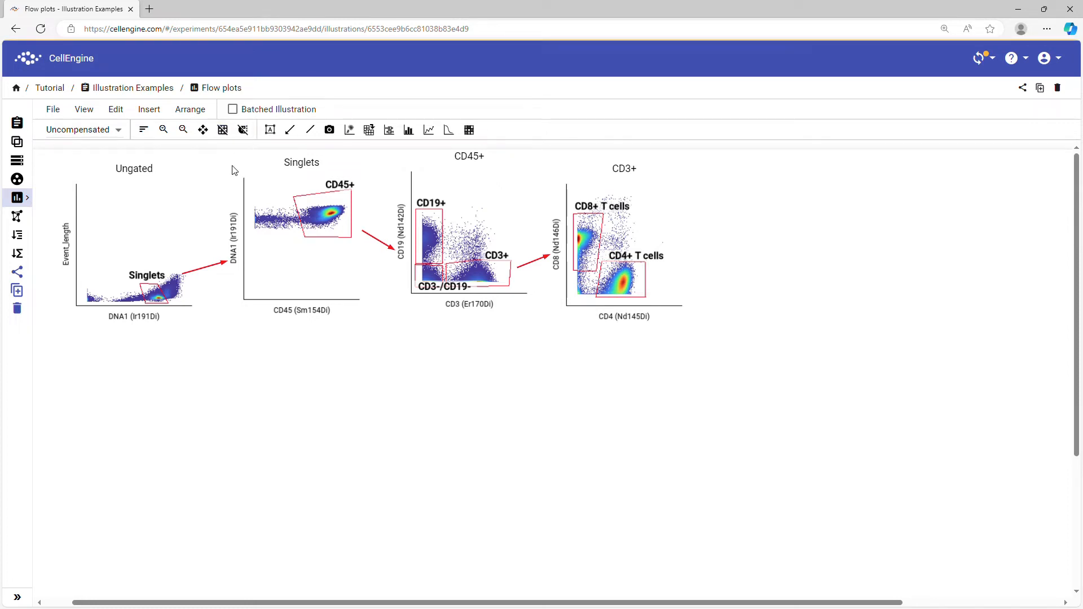
left_click(223, 130)
left_click(136, 246)
mouse_move(137, 247)
left_mouse_down()
mouse_move(140, 268)
mouse_move(141, 238)
left_mouse_up()
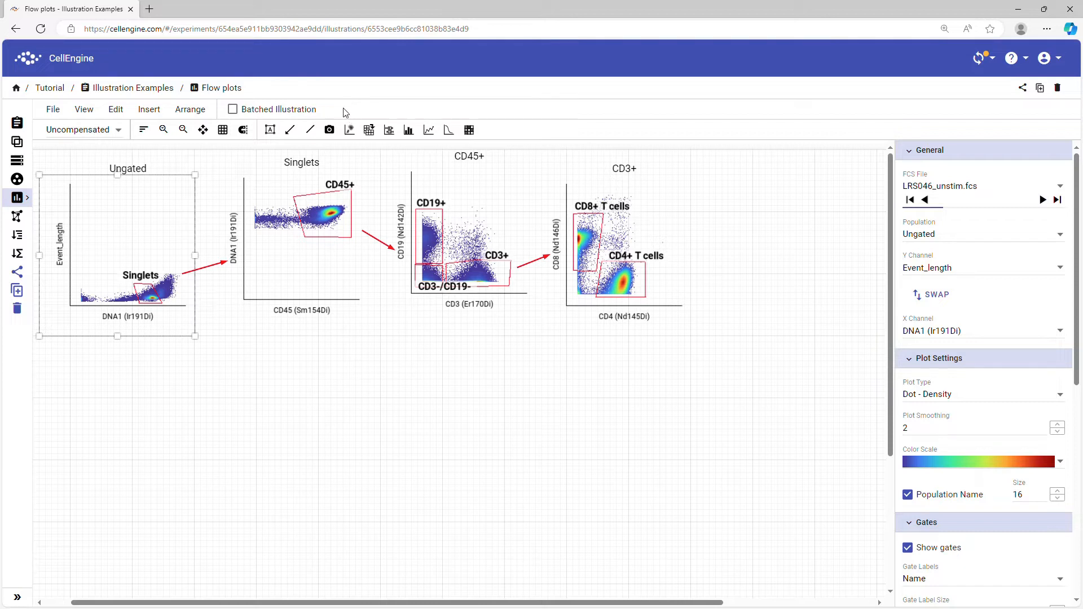
left_click(227, 135)
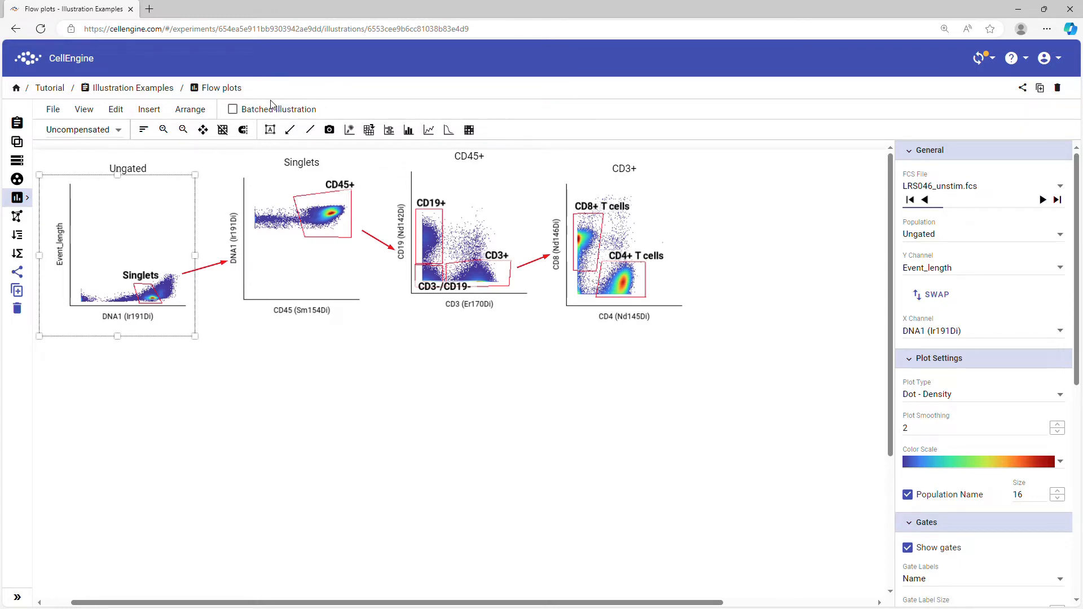
Align the bottom edges of the Ungated, Singlets, CD45+ and CD3+ plots.
left_click(183, 113)
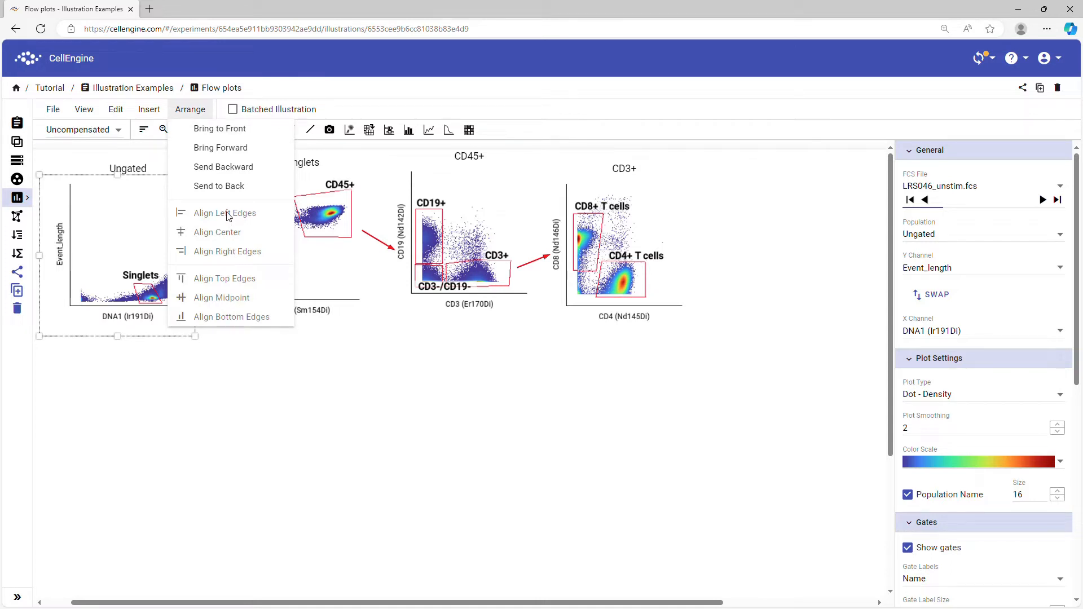
left_click(394, 384)
left_click(324, 271)
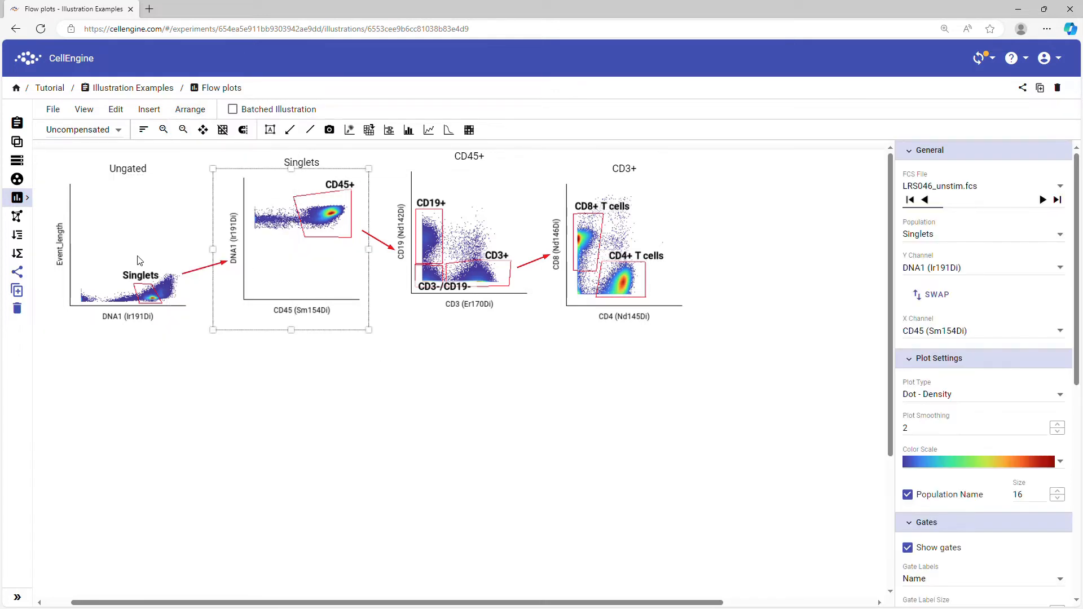
left_click(141, 260, "shift")
left_click(488, 255, "shift")
left_click(597, 251, "shift")
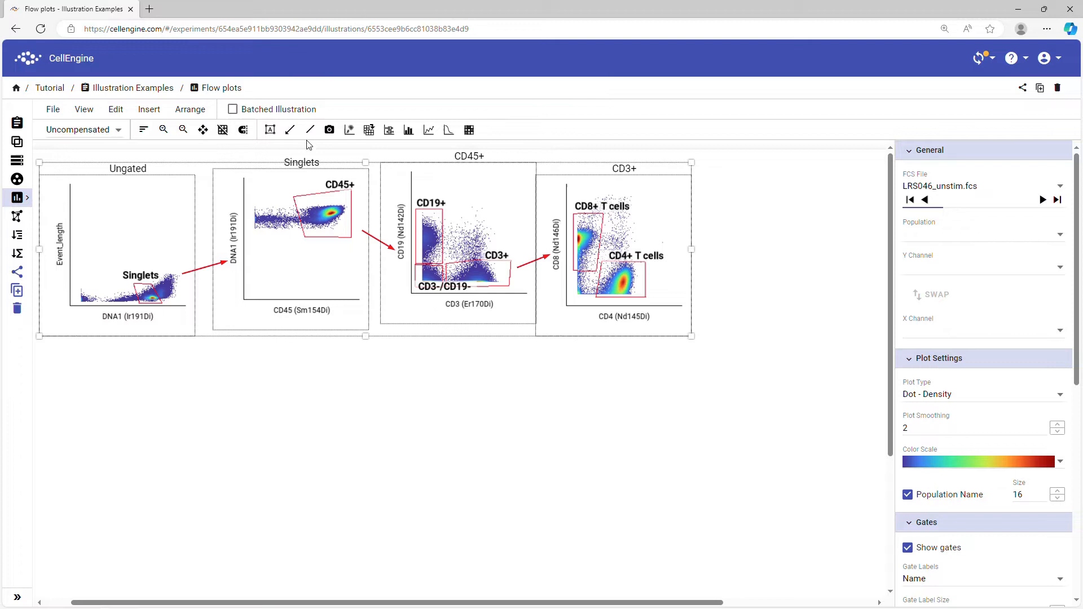
left_click(191, 110)
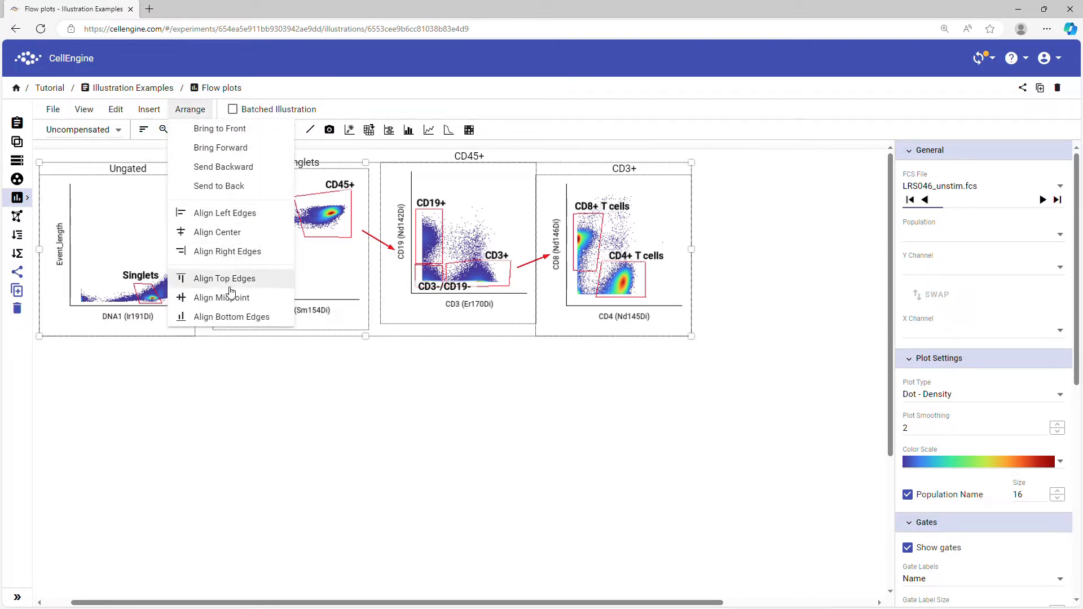
left_click(238, 318)
left_click(429, 410)
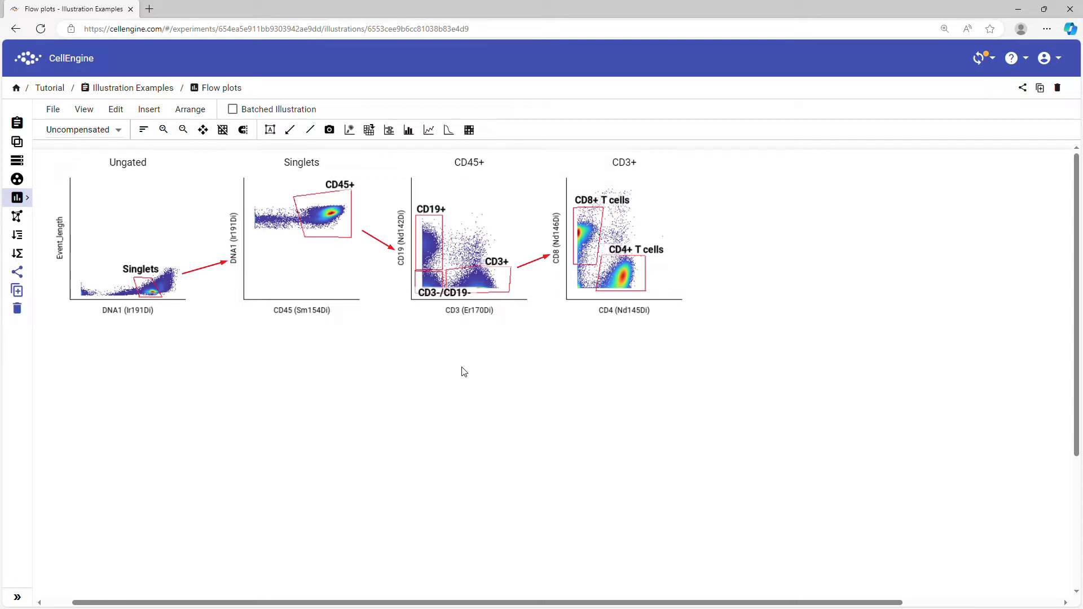
Select all four plots together and view the FCS files that can be assigned to them.
left_click(602, 268)
left_click(466, 250, "shift")
left_click(335, 241, "shift")
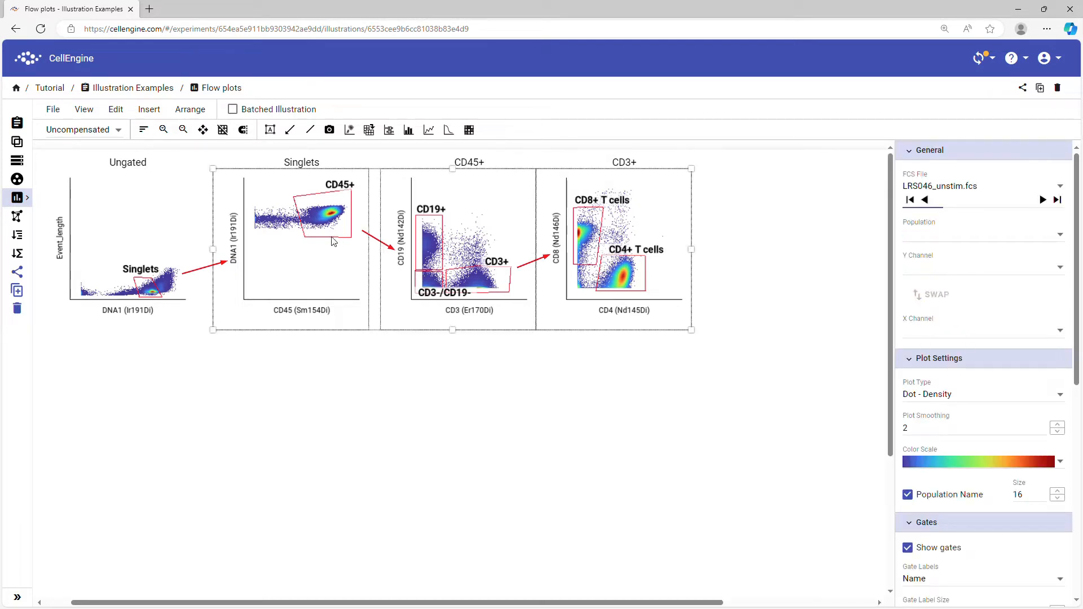
left_click(117, 248, "shift")
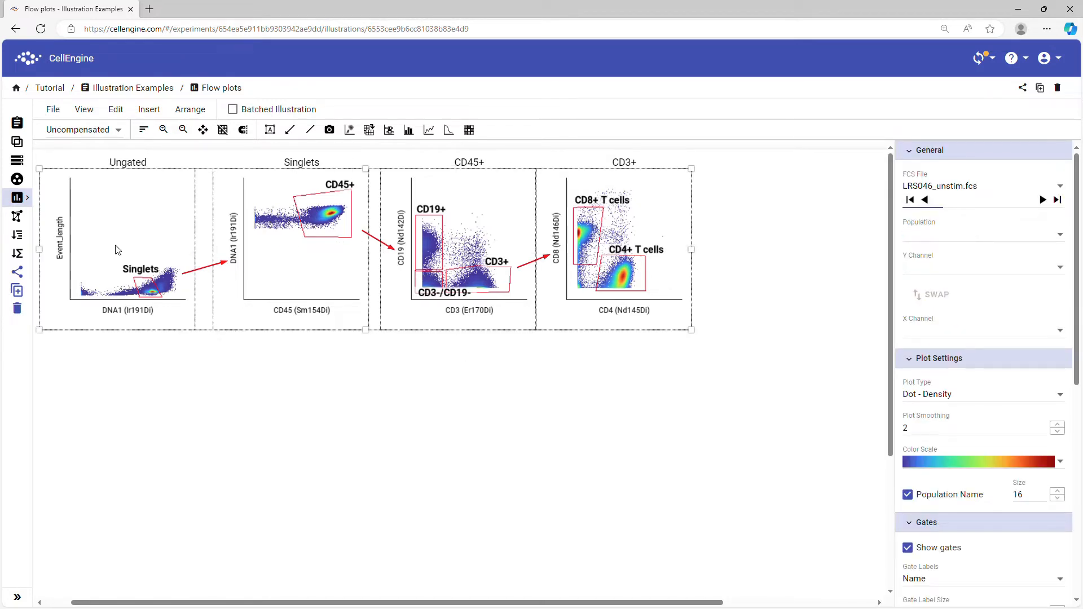
left_click(972, 188)
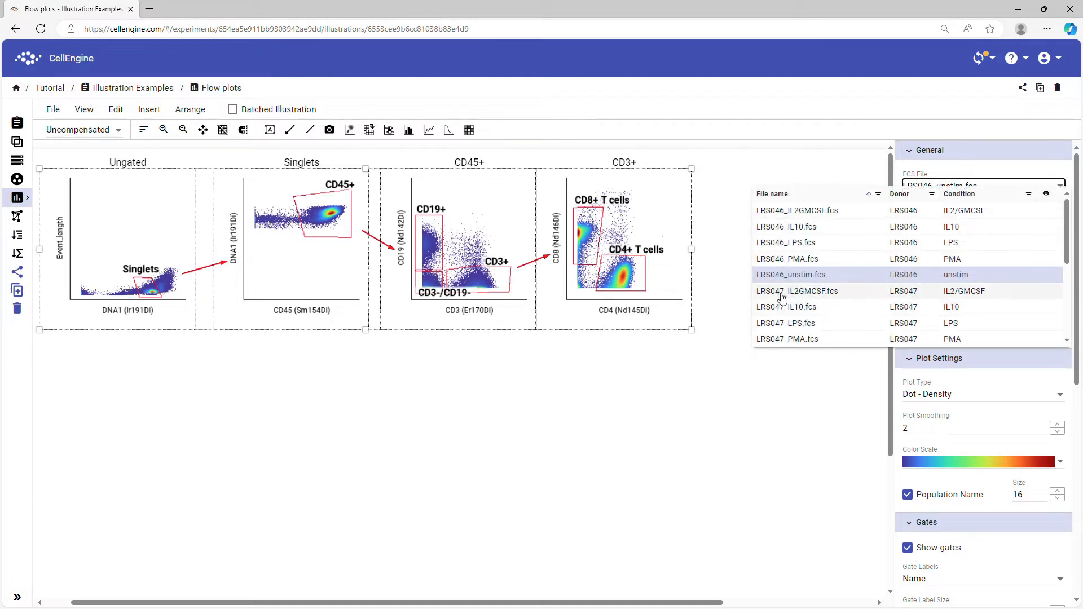
left_click(941, 170)
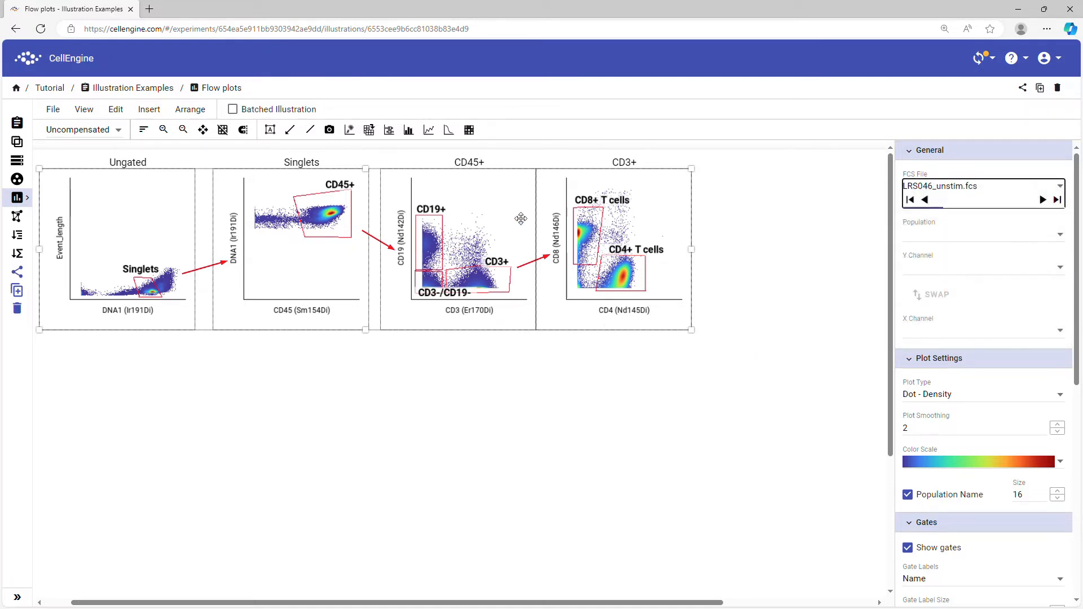
left_click(446, 421)
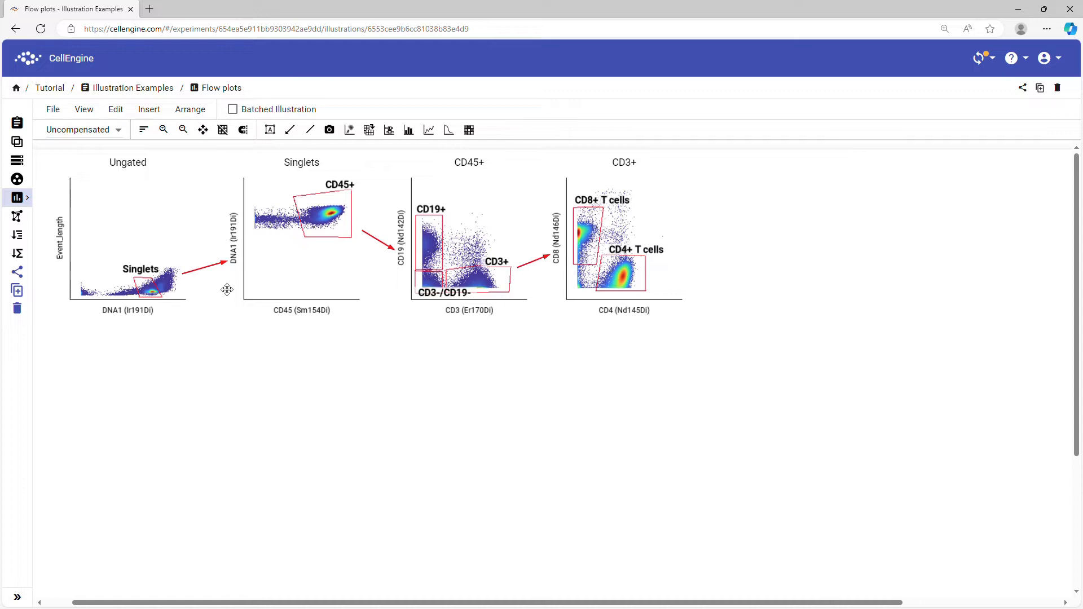
Make the illustration batched and set the name of batch variable 1 to FCS Files.
left_click(241, 110)
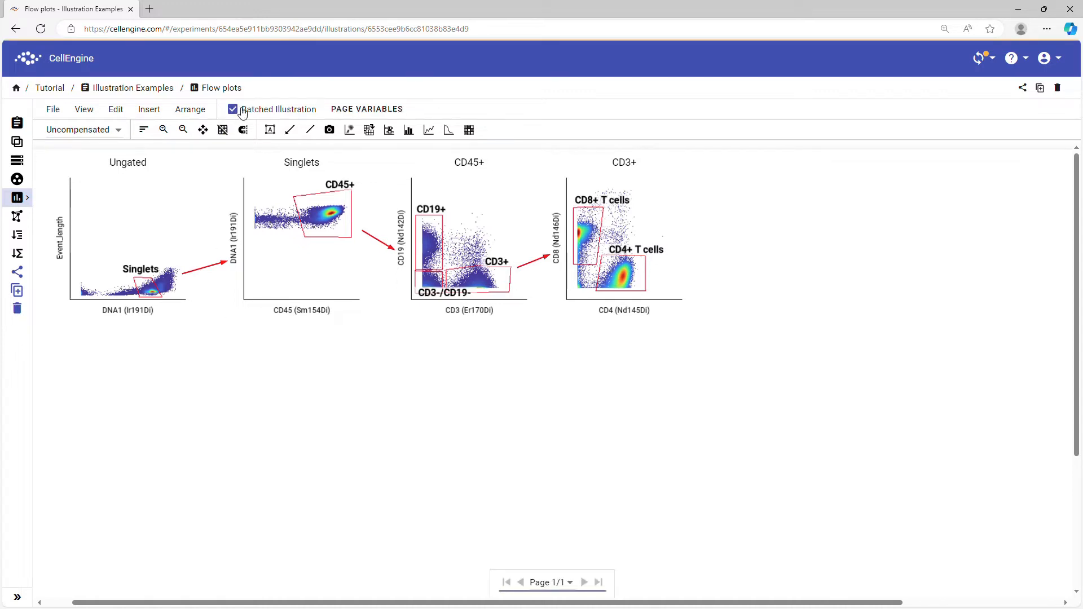
left_click(370, 113)
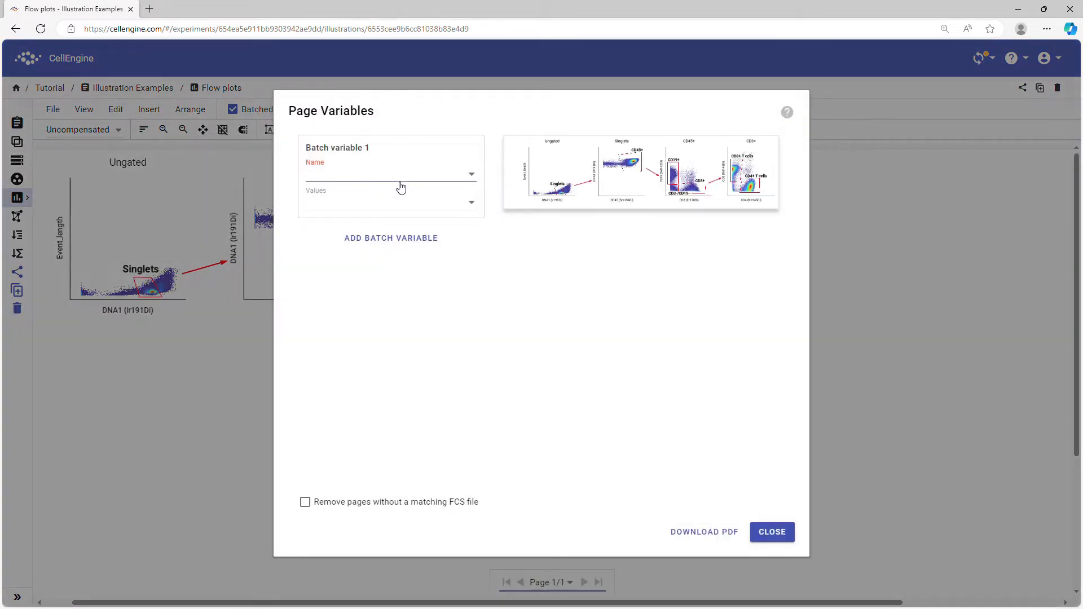
left_click(360, 182)
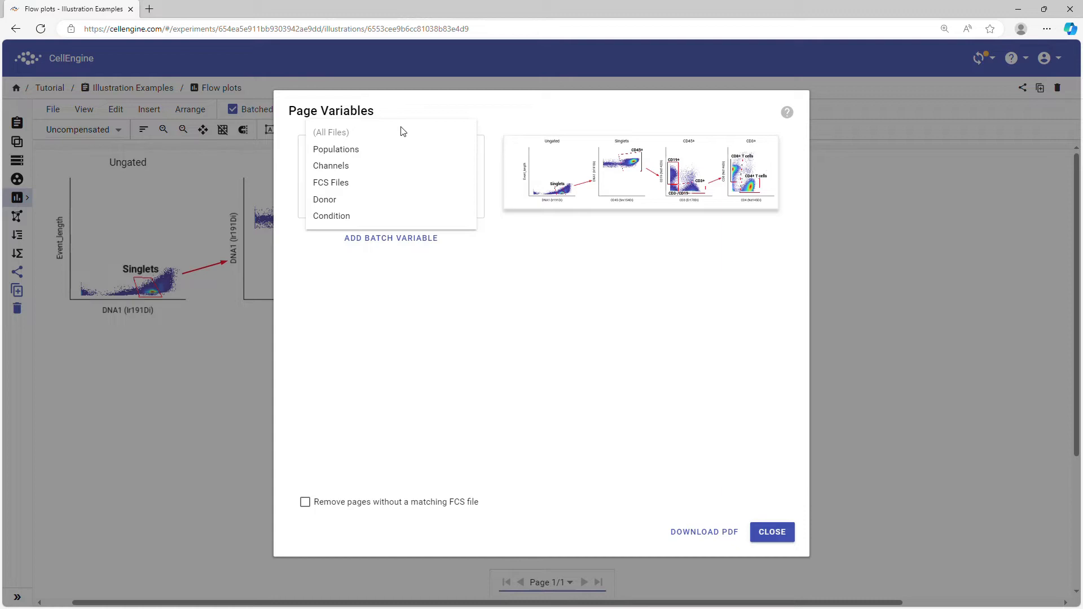
left_click(362, 190)
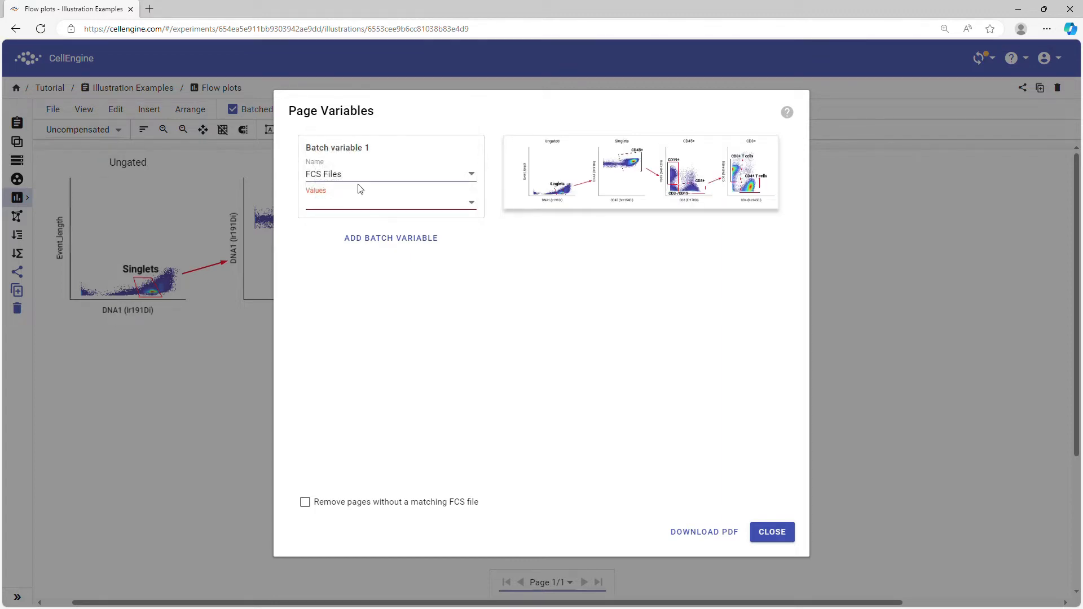
Set batch variable 1 to use all values of the FCS files and close the page variables.
left_click(401, 208)
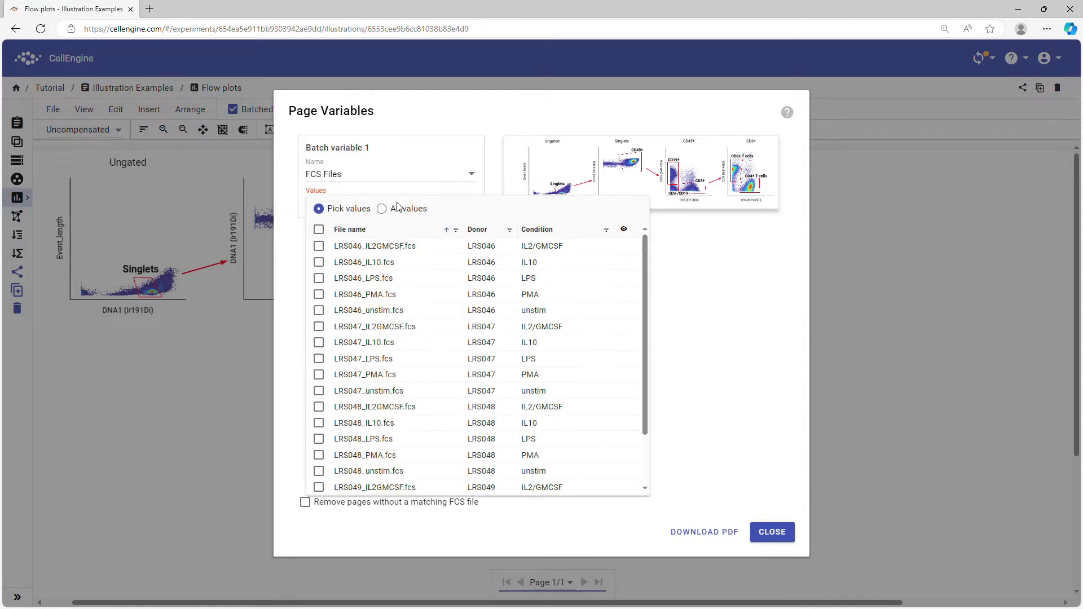
left_click(318, 263)
left_click(318, 342)
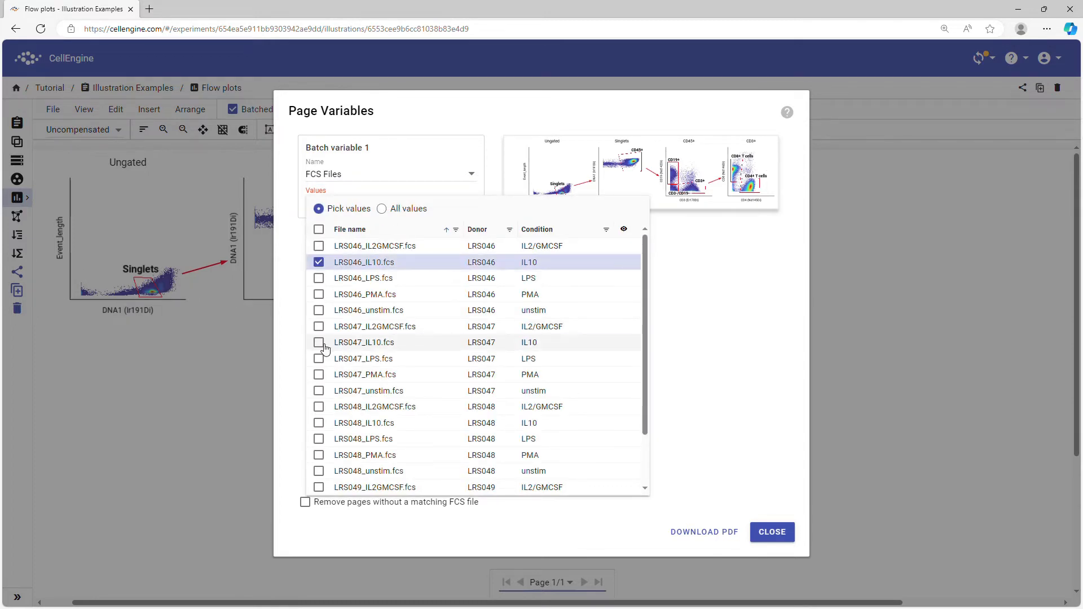
left_click(319, 229)
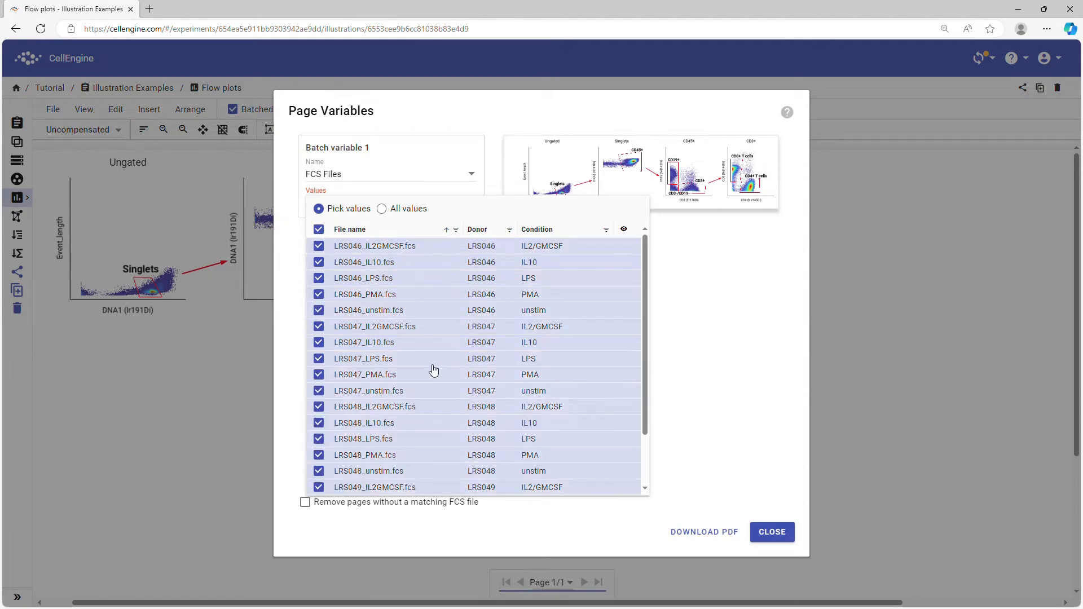
left_click(402, 215)
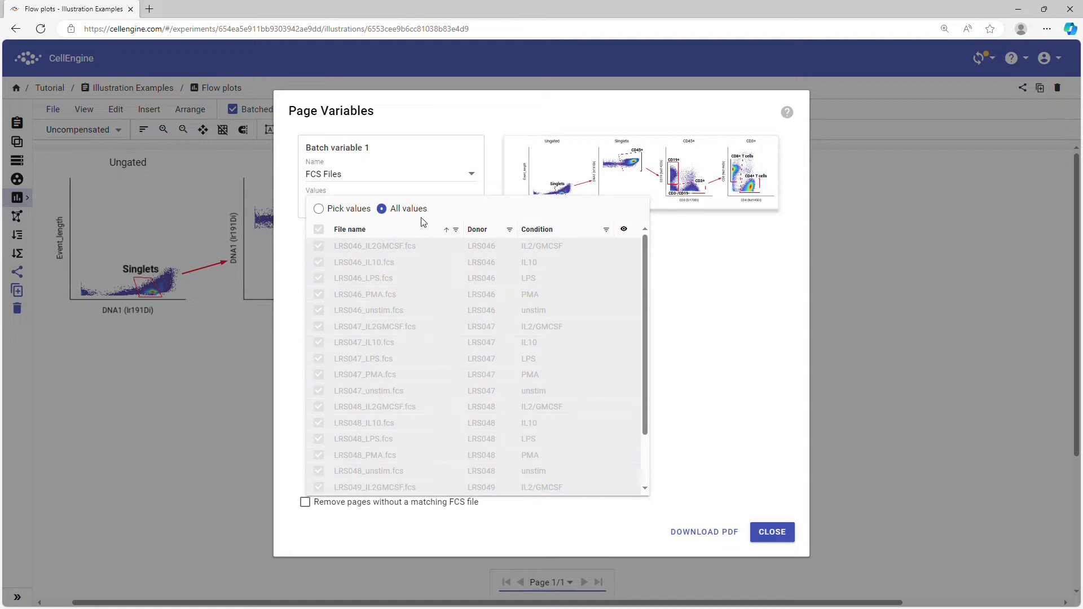
left_click(730, 296)
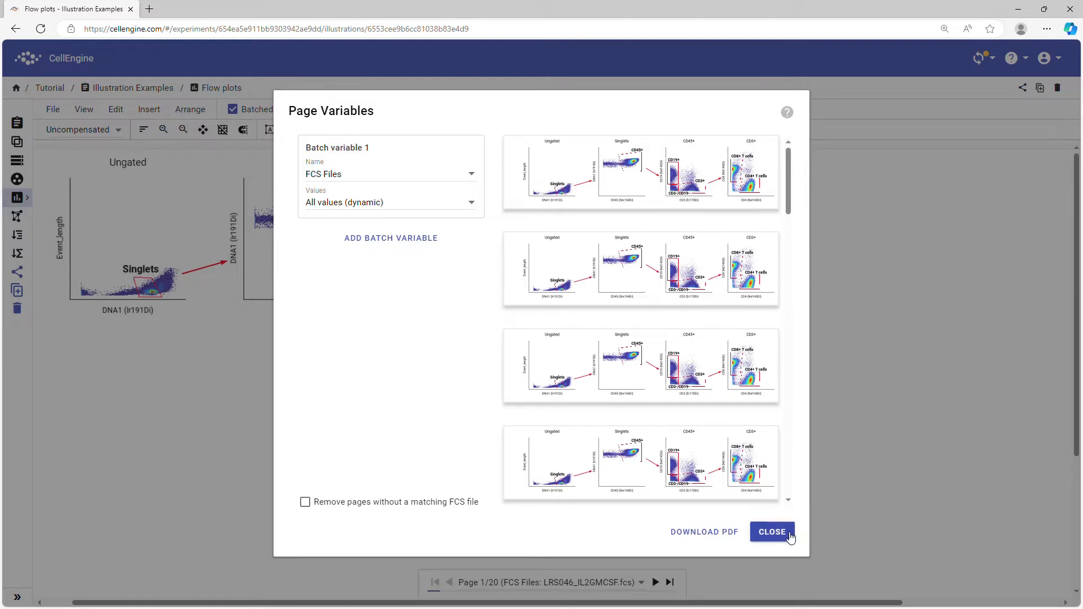
left_click(771, 534)
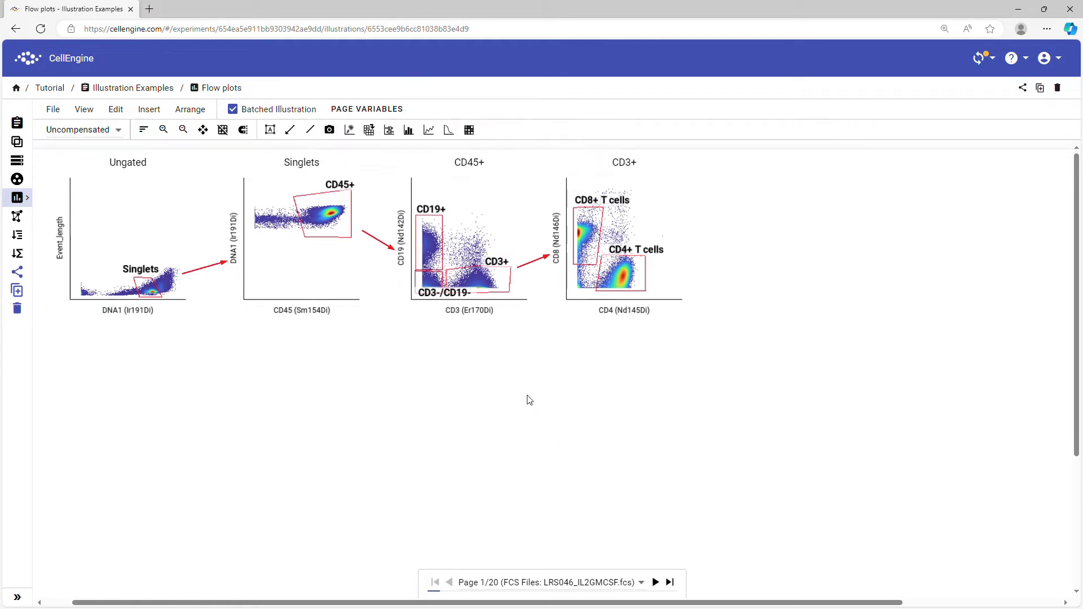
Select all components of the same type as the Ungated plot and batch their FCS file, then deselect them.
left_click(128, 231)
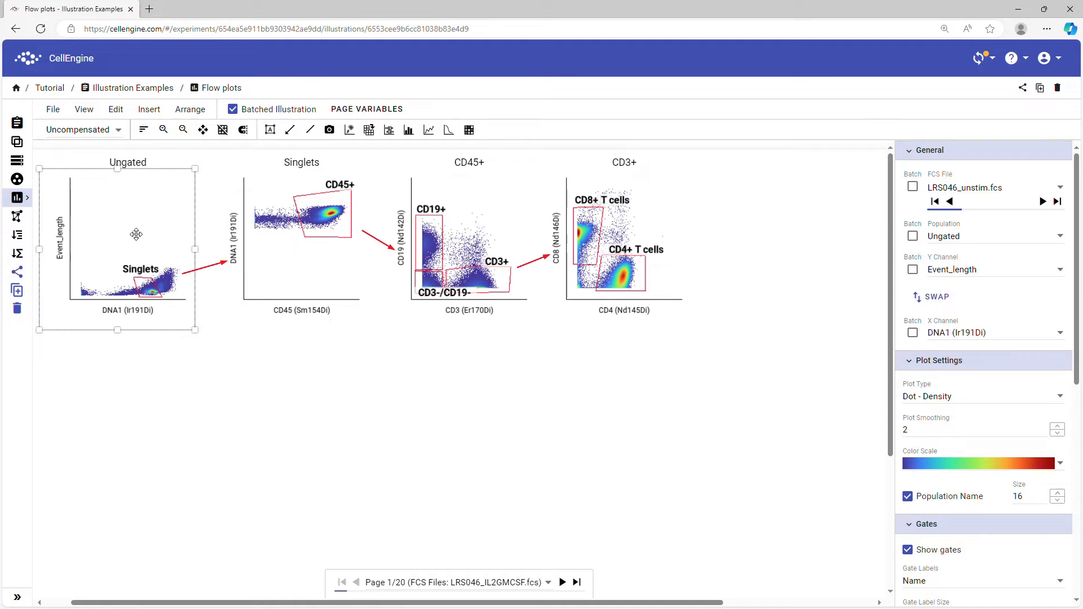
left_click(118, 110)
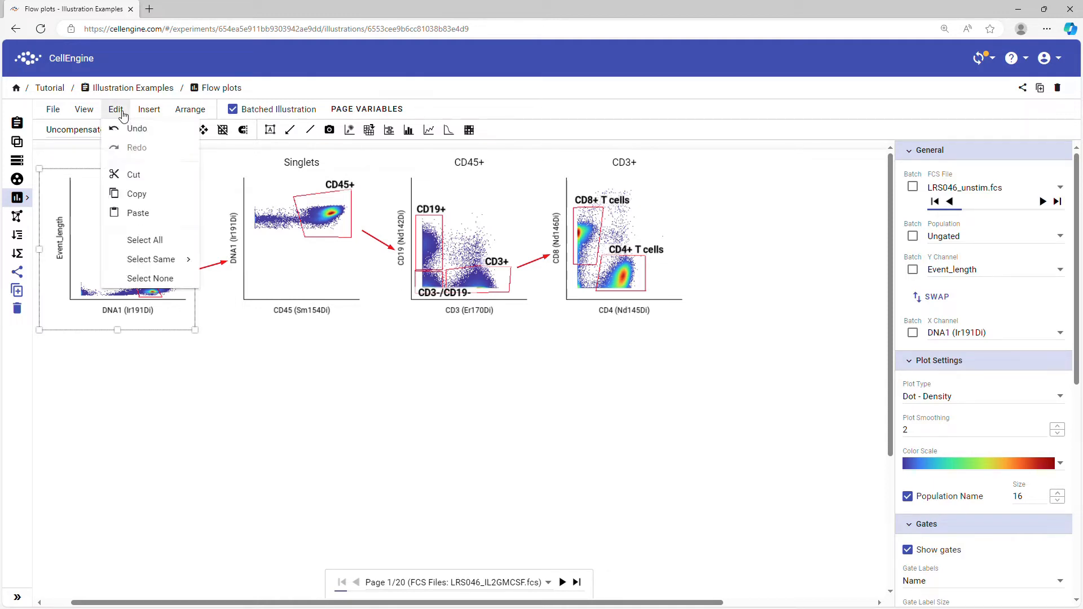
mouse_move(168, 267)
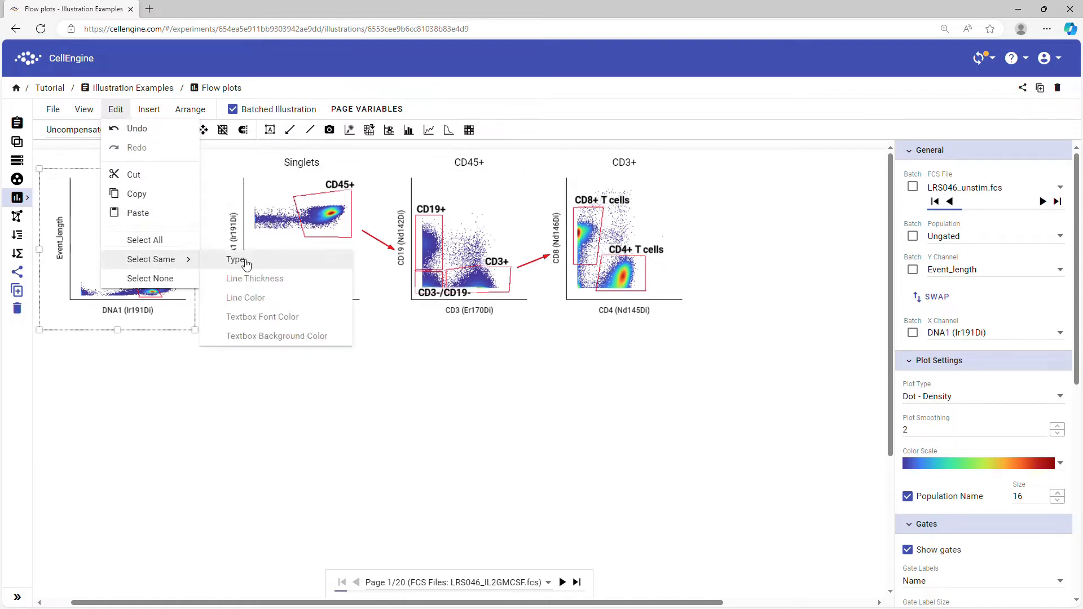
left_click(243, 262)
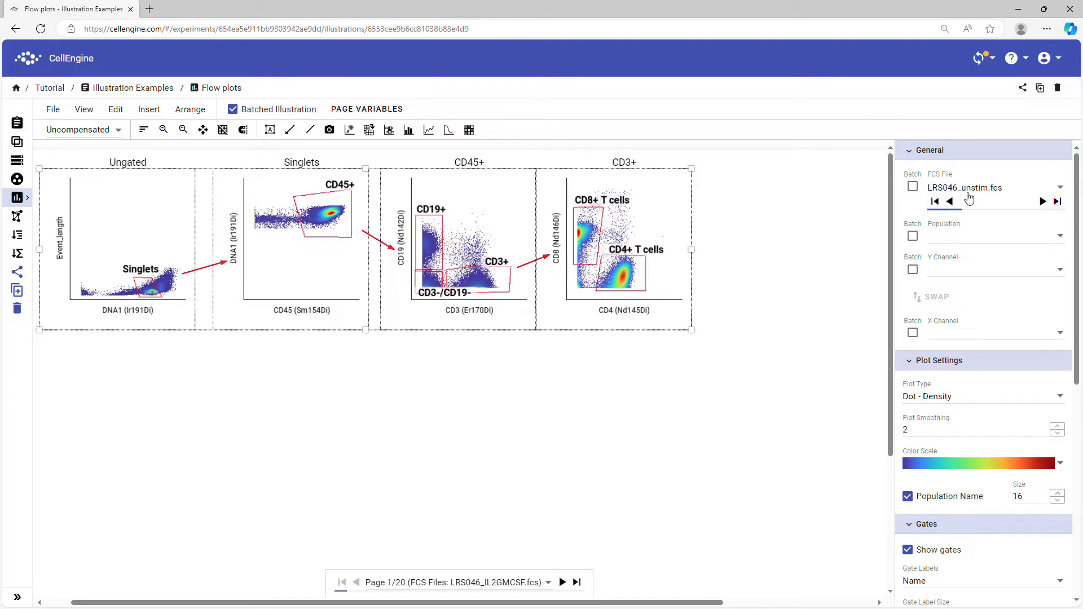
left_click(914, 187)
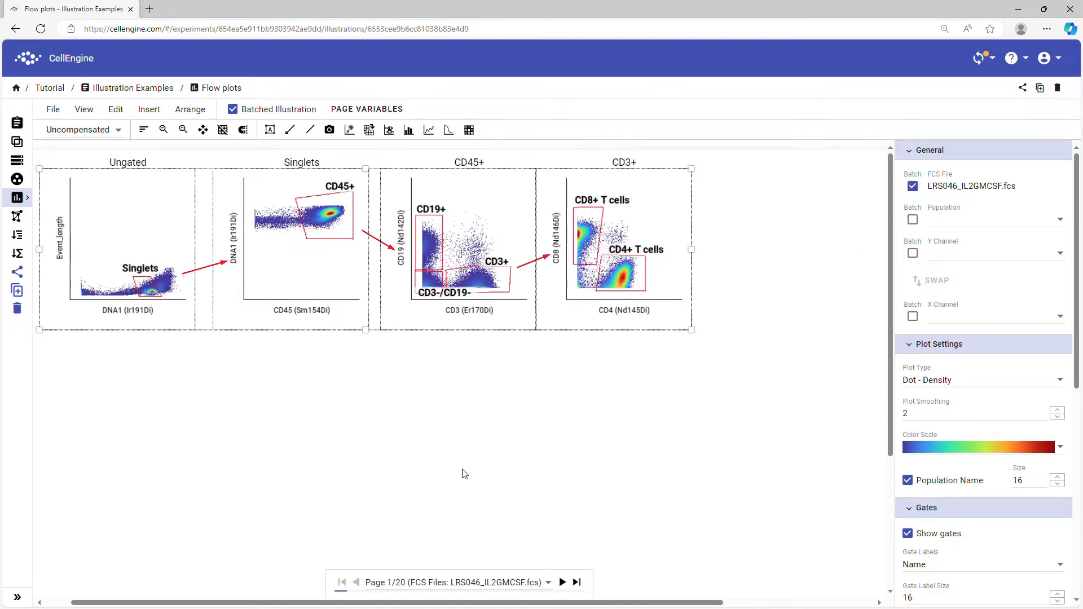
left_click(320, 428)
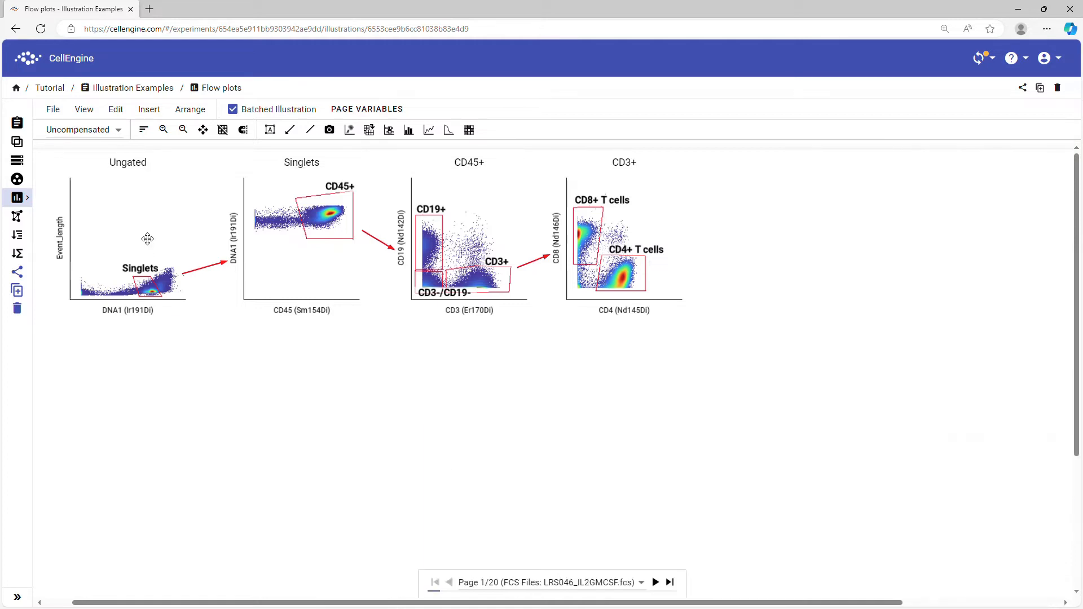
Duplicate the Ungated plot, place the copy below the original, and turn off batching of its FCS file.
left_click(147, 239)
key("ctrl+c")
key("ctrl+v")
left_click_drag(443, 377, 114, 423)
left_click(920, 183)
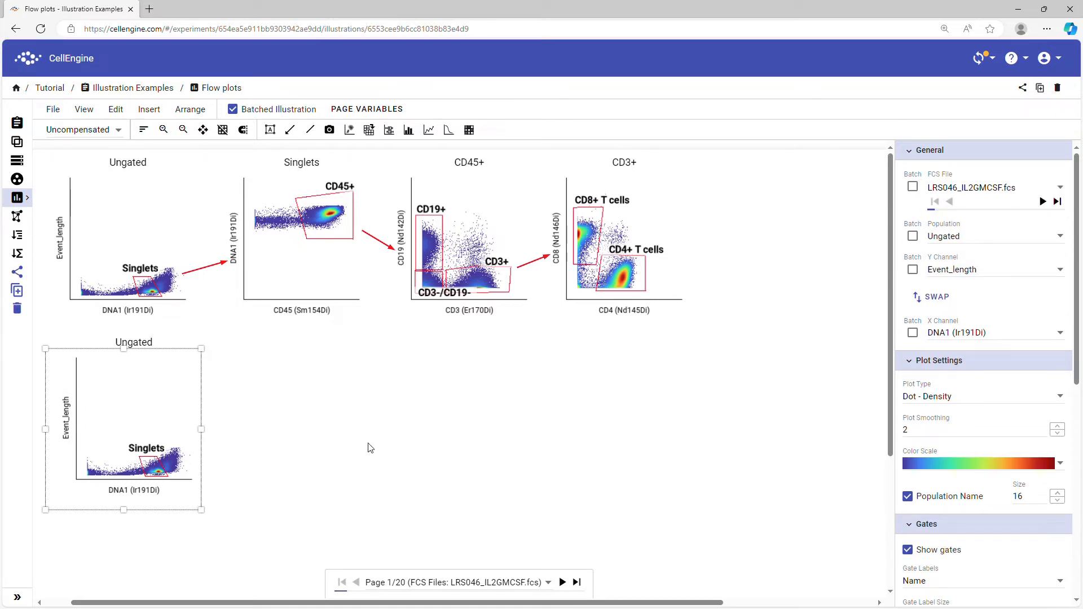
Page through the batched illustration to page 5 and compare the batched plots with the unbatched copy.
left_click(563, 583)
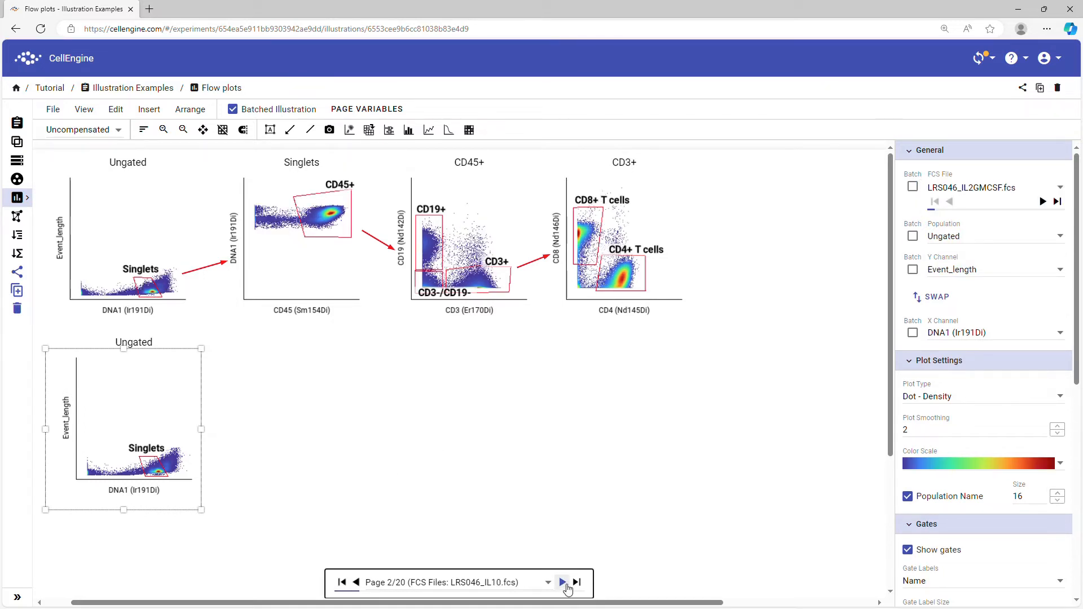
left_click(563, 583)
left_click(563, 583)
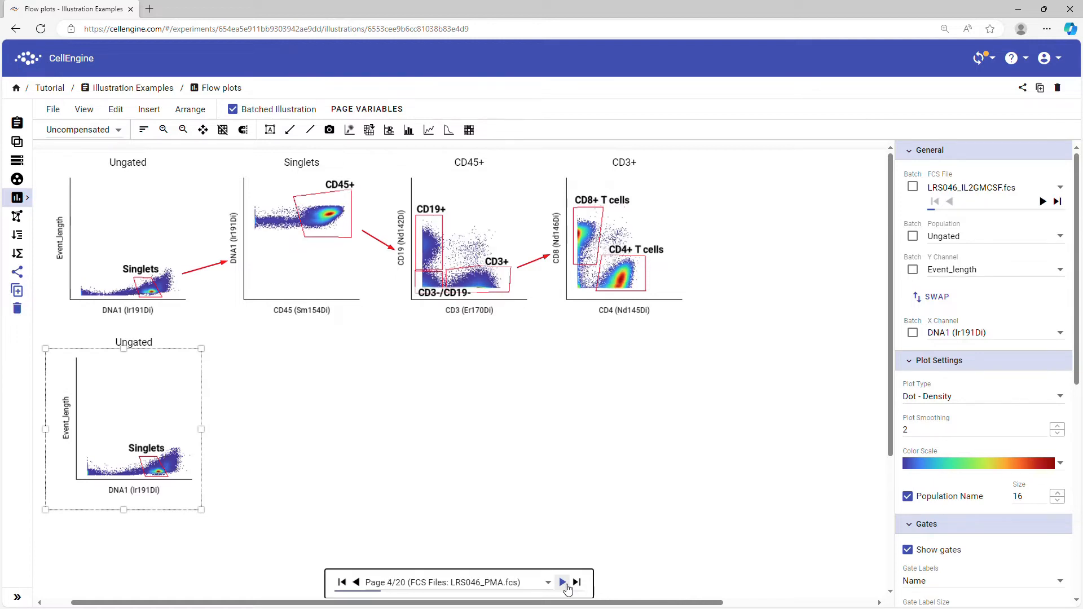
left_click(563, 583)
left_click(464, 491)
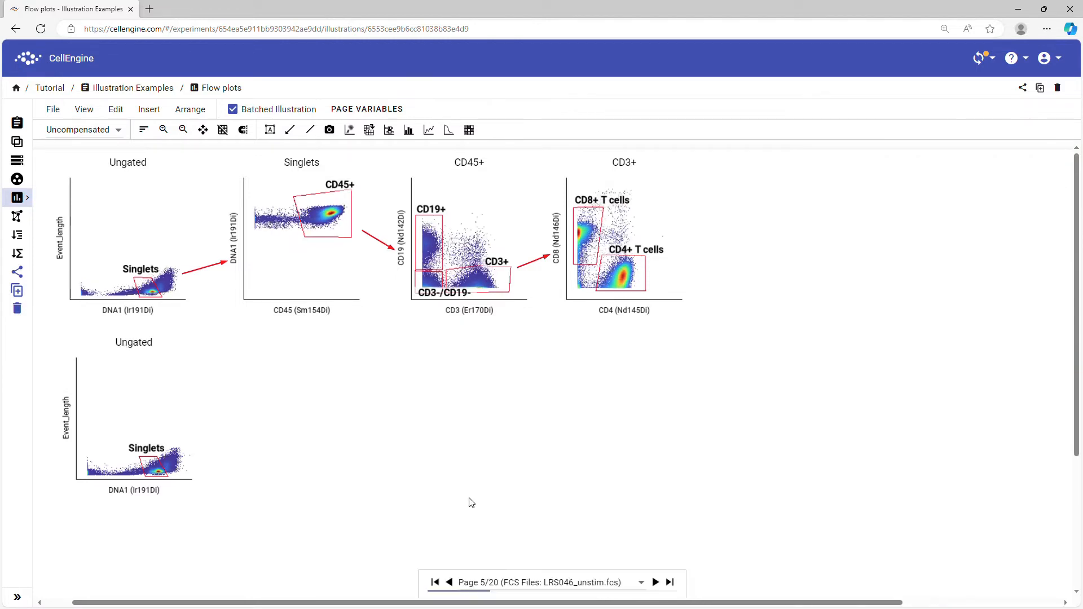
Add an enlarged text box beside the lower Ungated plot and insert the Condition file annotation variable.
left_click(270, 130)
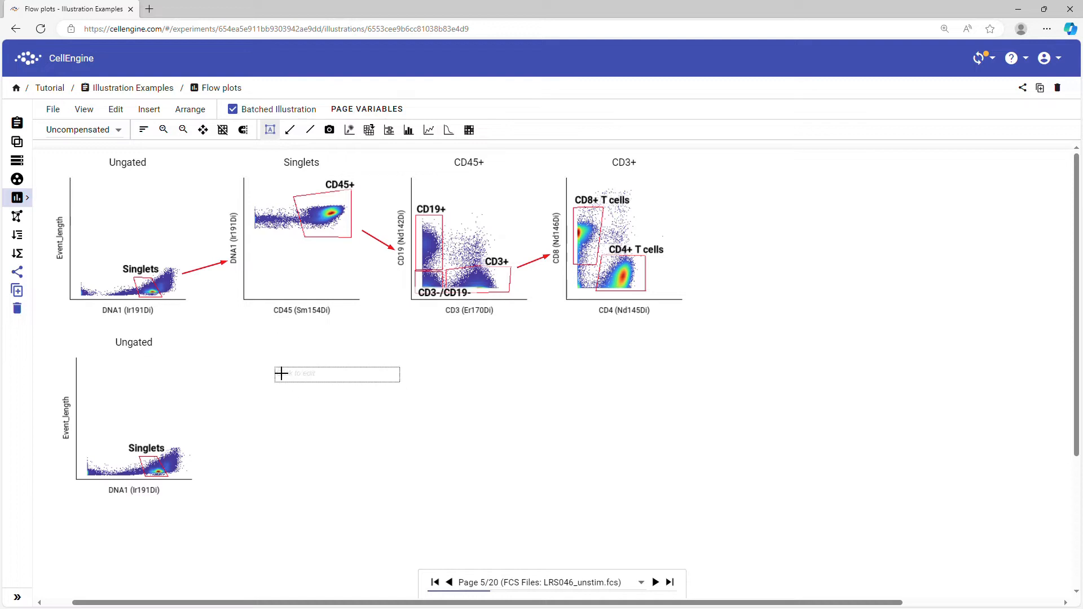
left_click(278, 373)
left_click(402, 382)
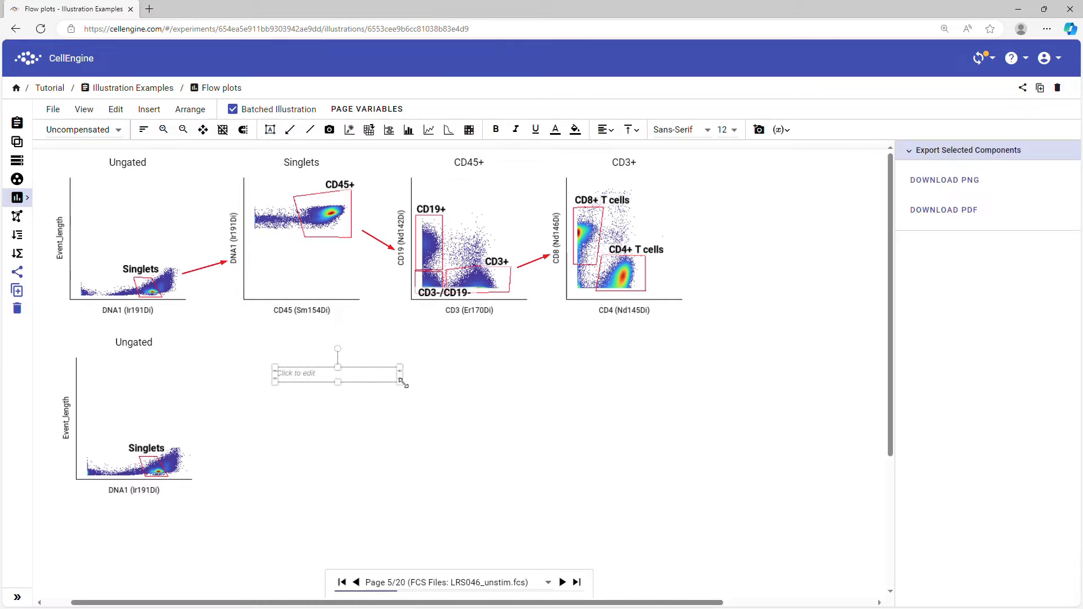
left_click_drag(403, 389, 436, 453)
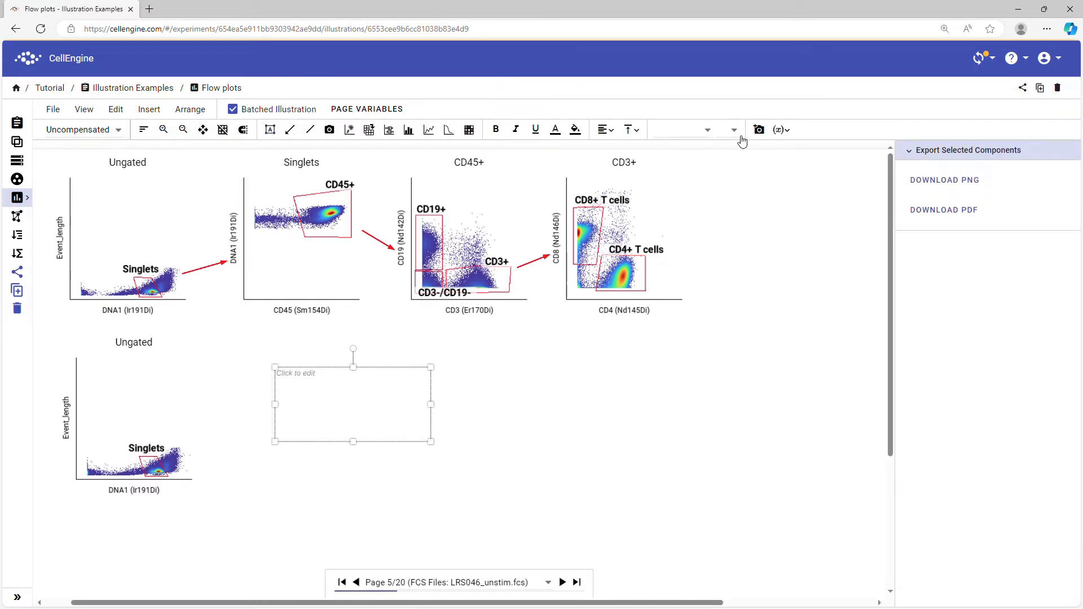
left_click(786, 132)
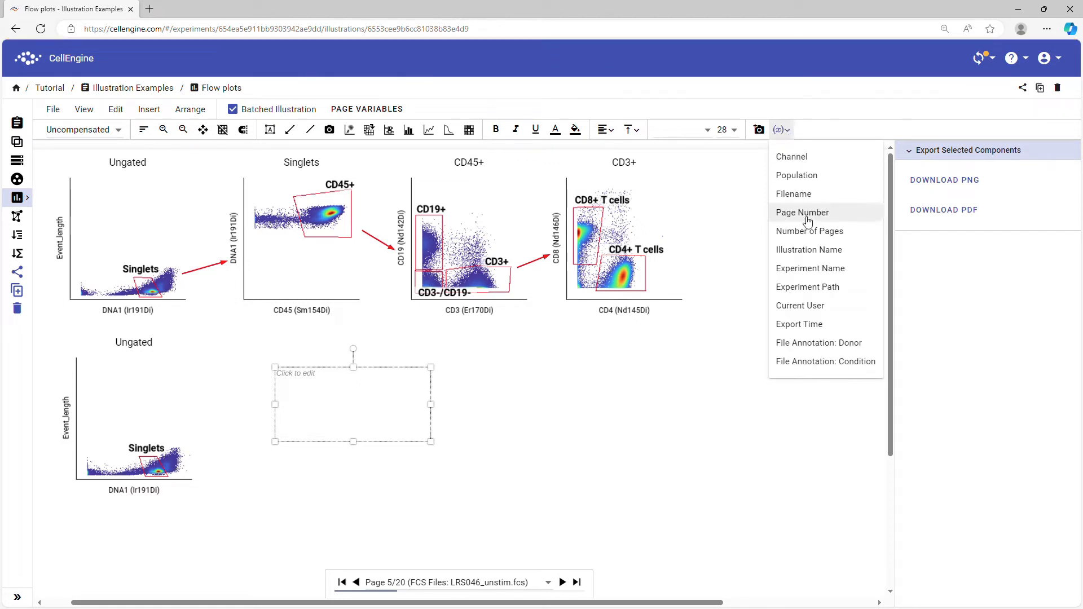
left_click(827, 363)
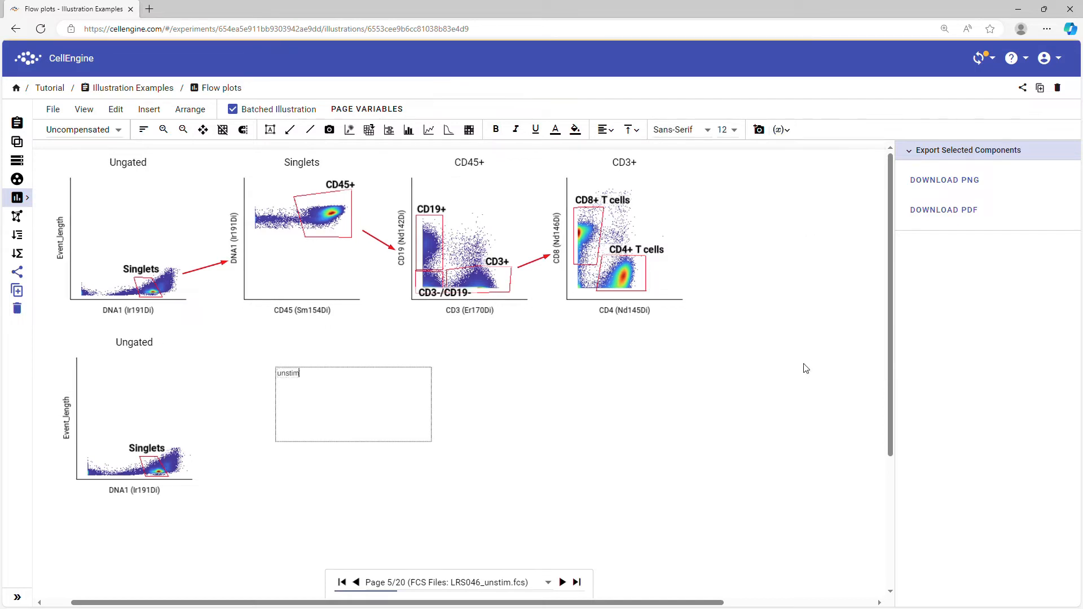
Add a second text line reading "Page of", inserting the Page Number and Number of Pages variables after the respective words.
left_click(732, 131)
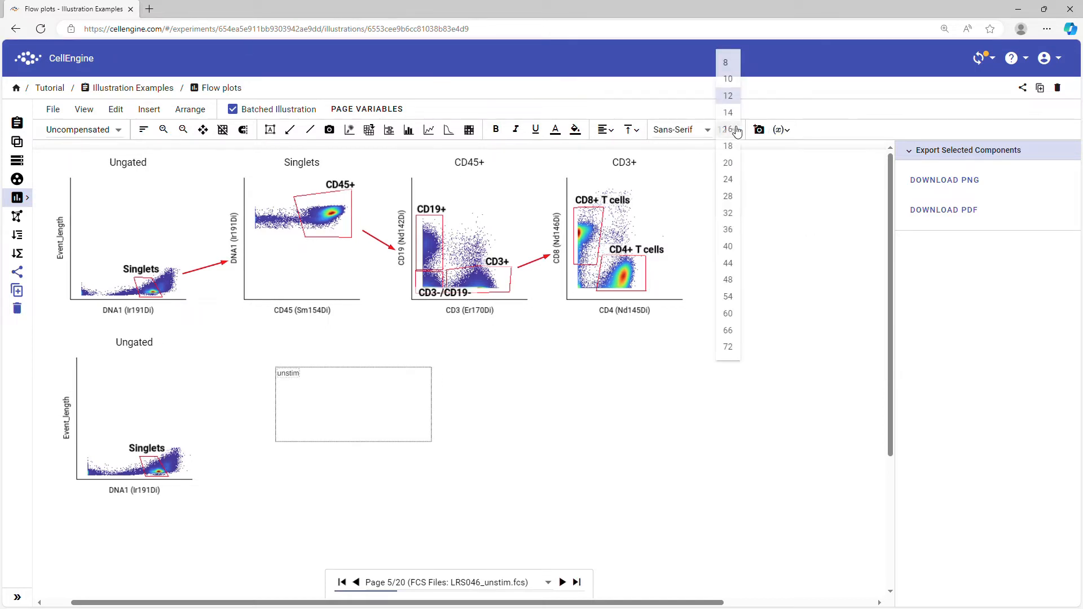
left_click(329, 380)
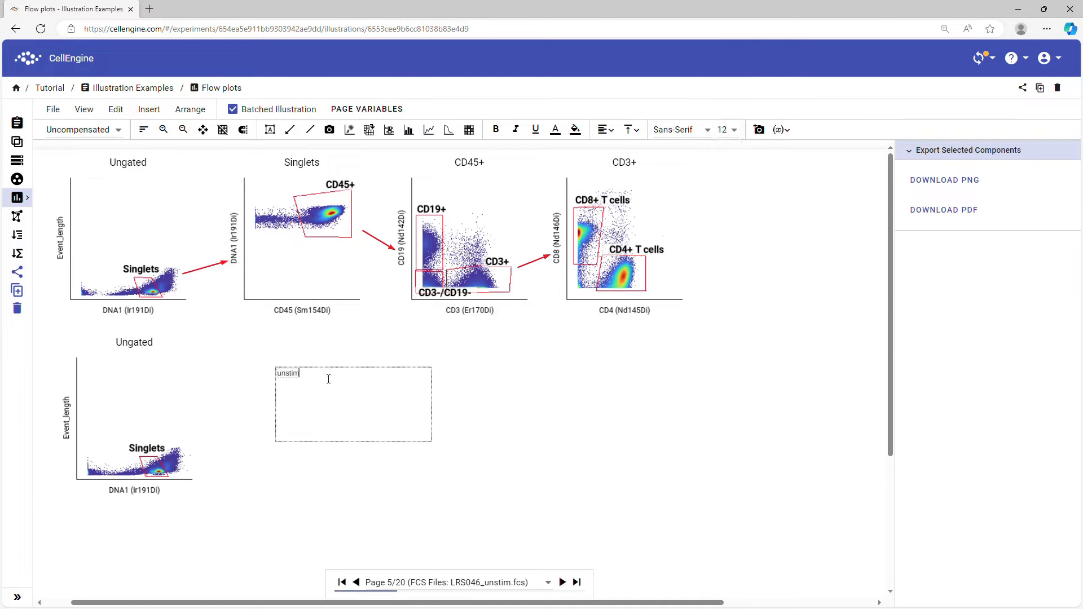
type("Page of")
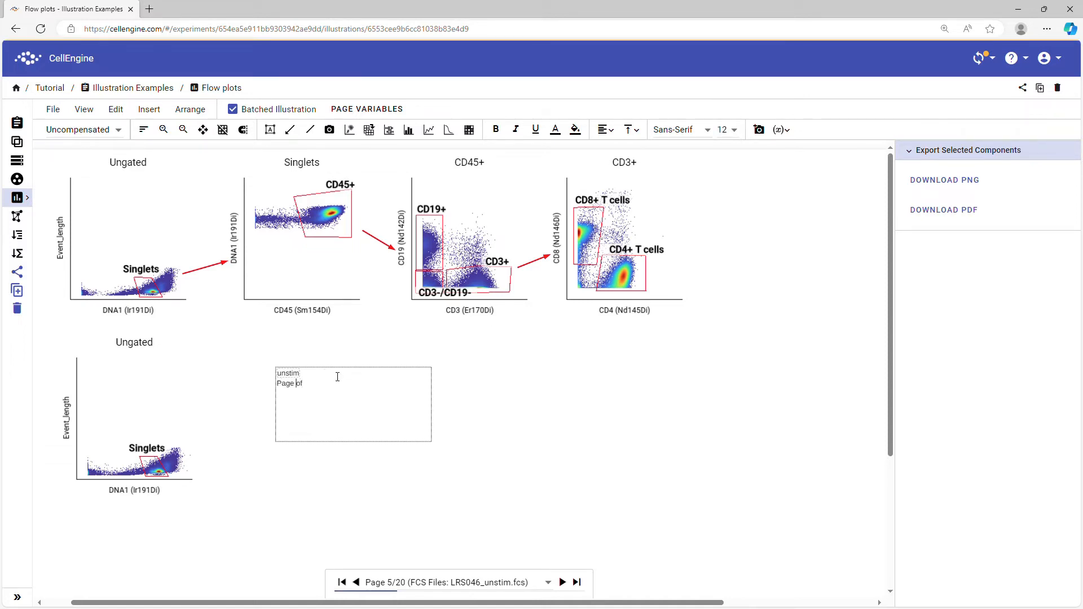
left_click(780, 129)
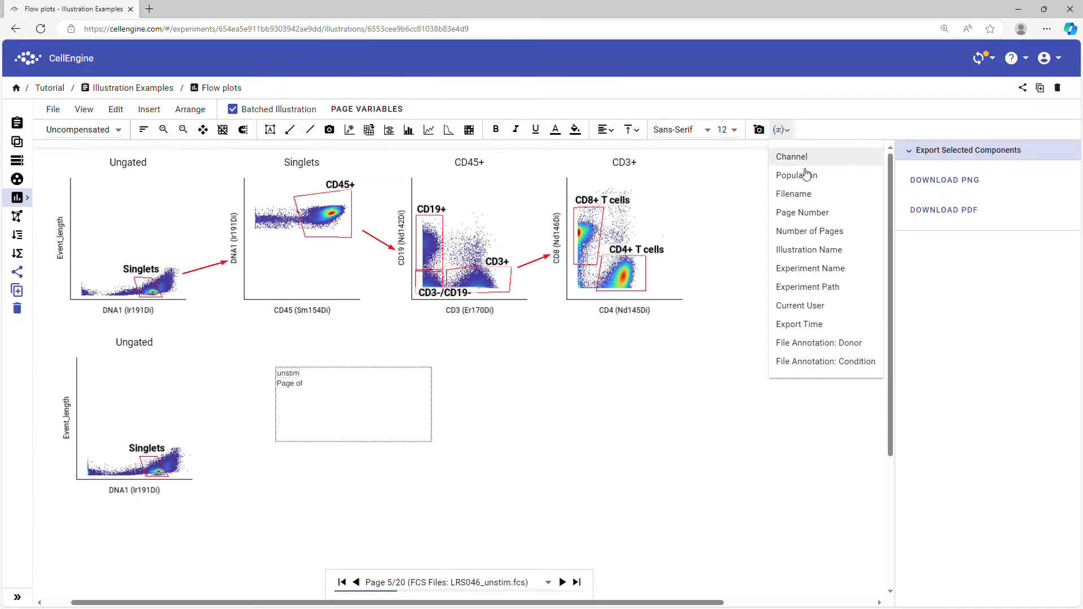
left_click(820, 219)
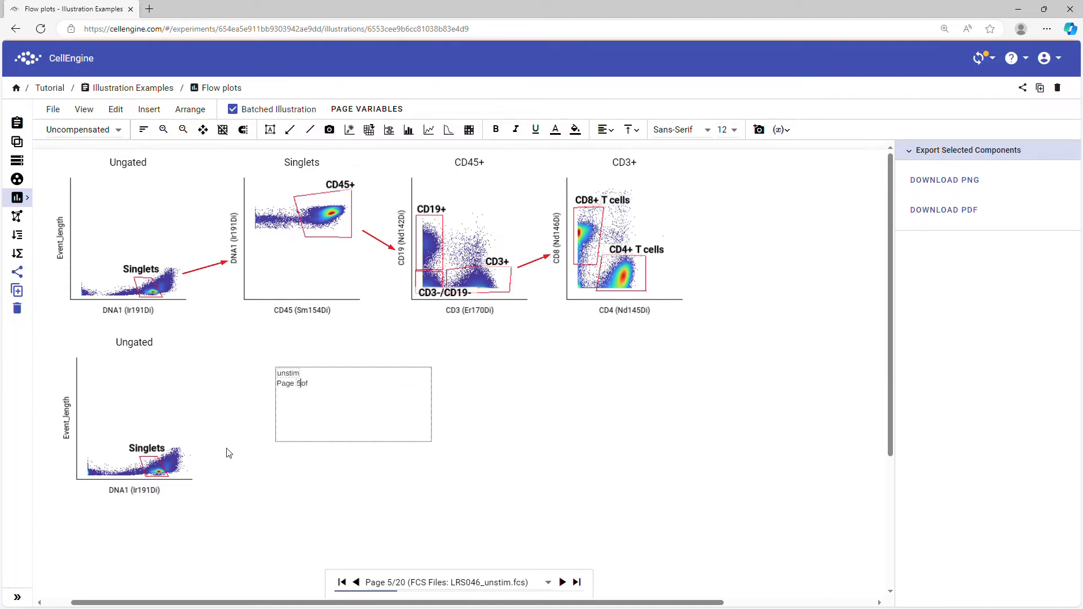
left_click(780, 129)
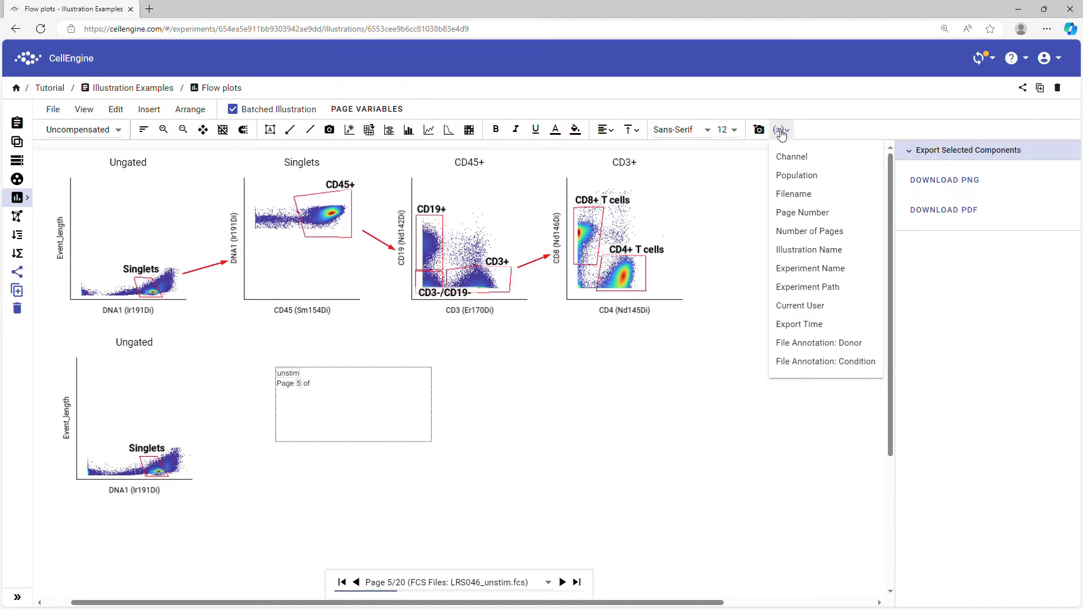
left_click(828, 230)
Set the font size of all text in the text box to 28.
left_click(729, 129)
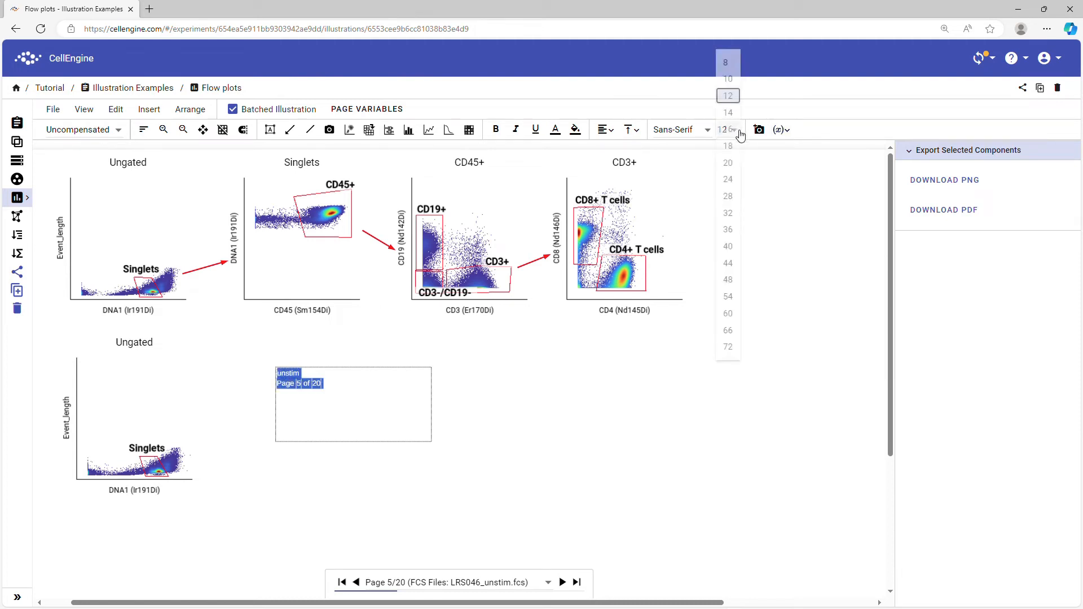
left_click(726, 196)
left_click(480, 430)
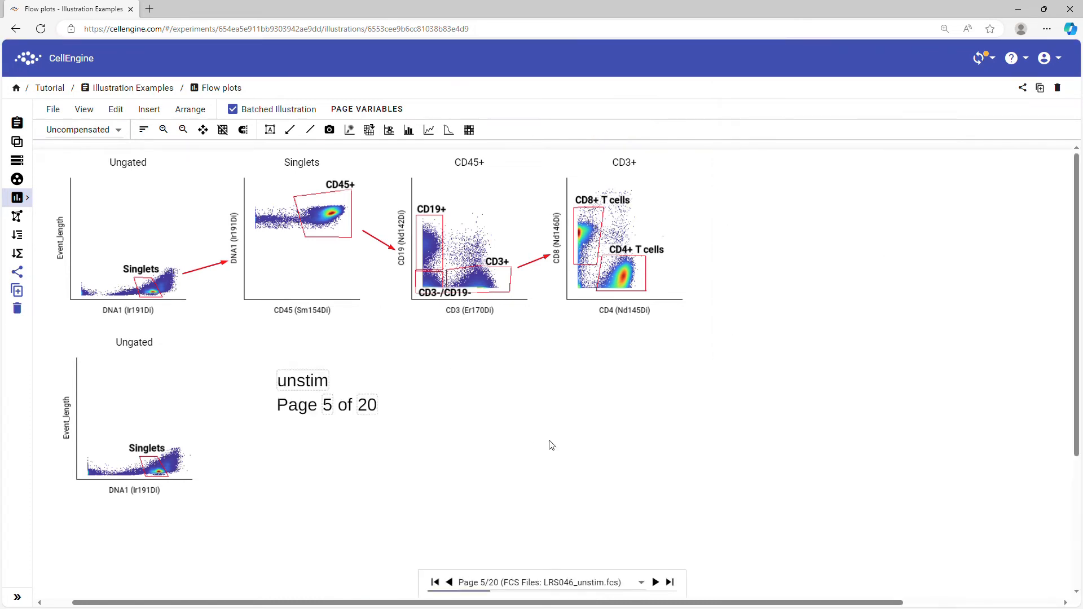
Go to page 6 to check the variable text and view the illustration's PDF download option.
left_click(655, 582)
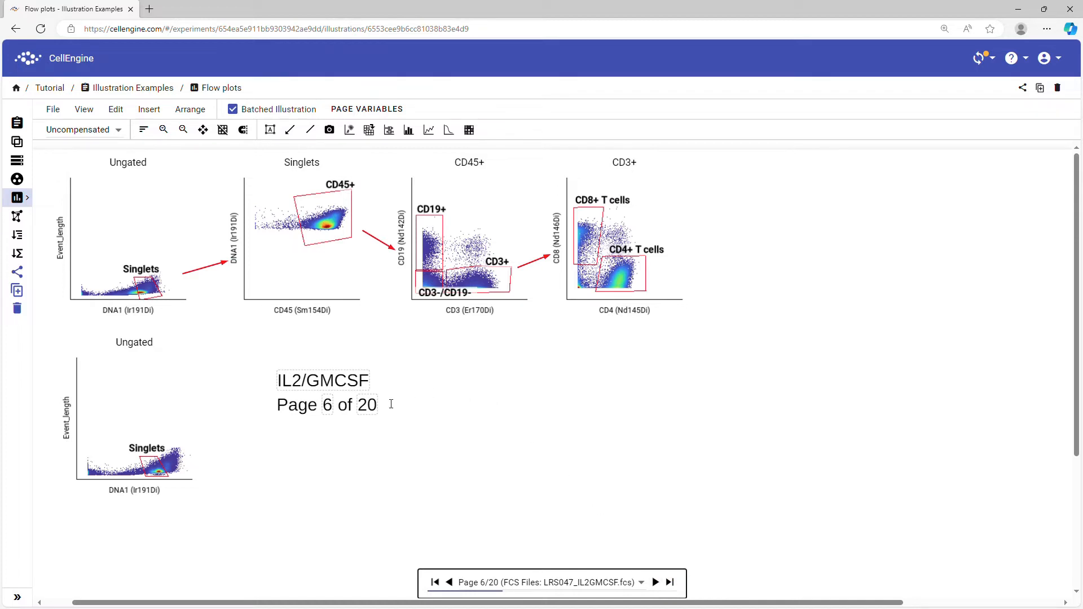
left_click(53, 110)
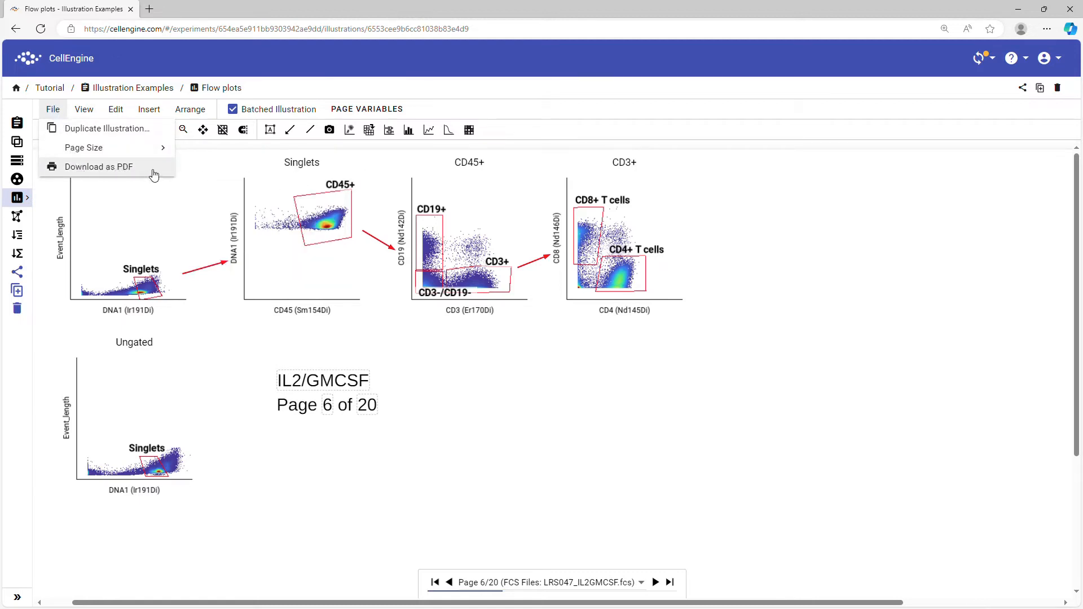
left_click(500, 387)
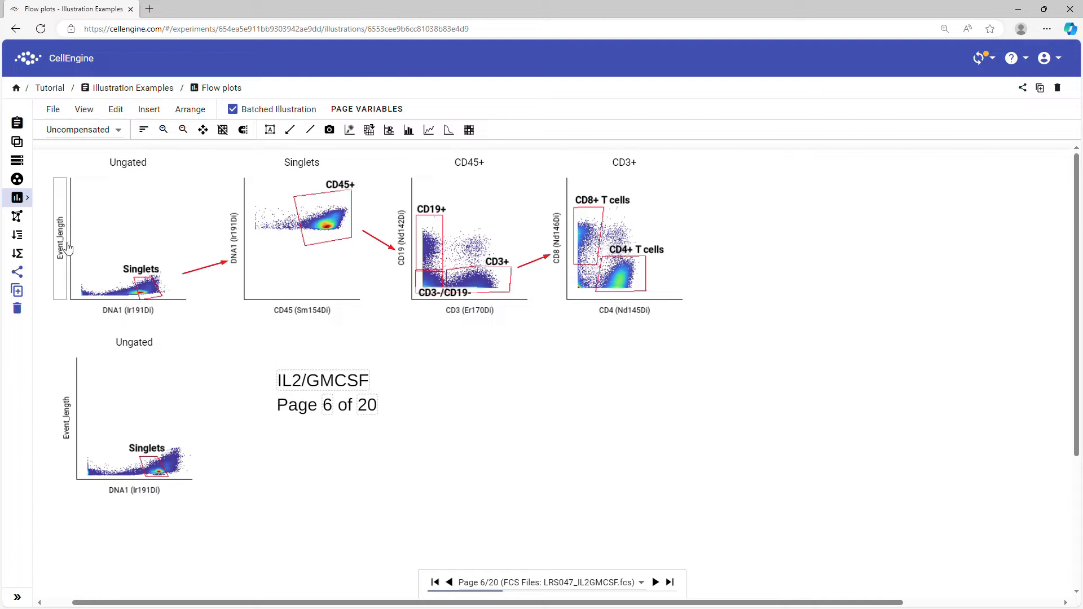
Create a new illustration in the experiment and name it Pivot Tables.
left_click(17, 597)
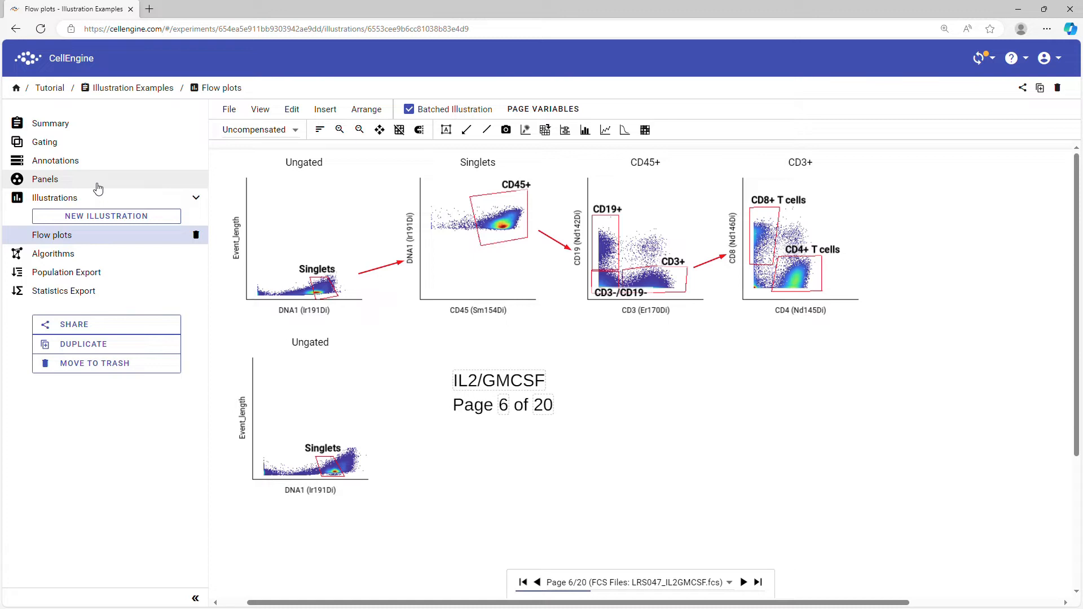
left_click(99, 216)
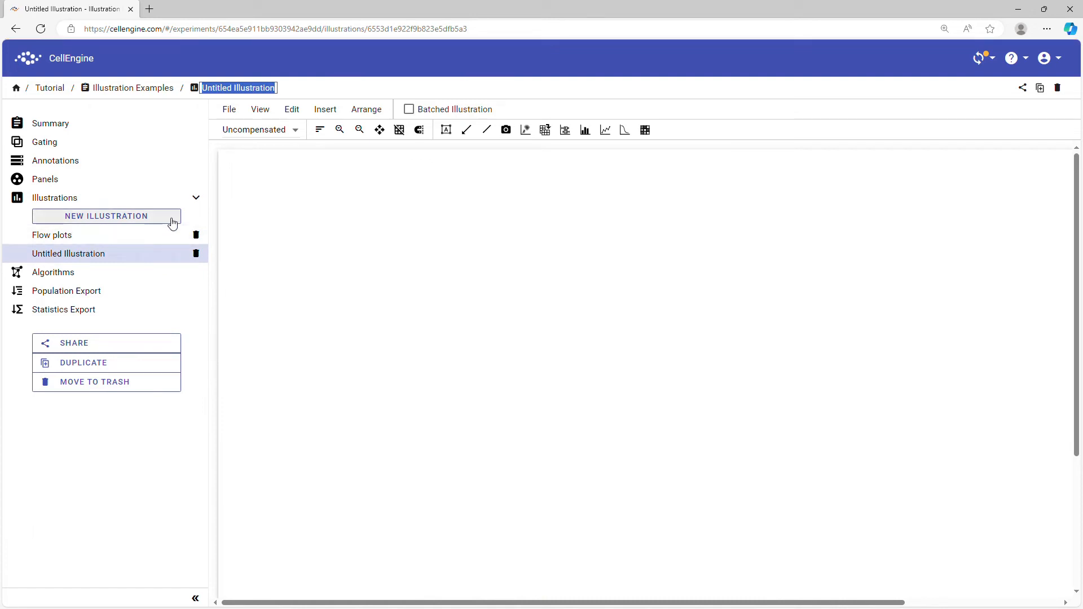
type("F")
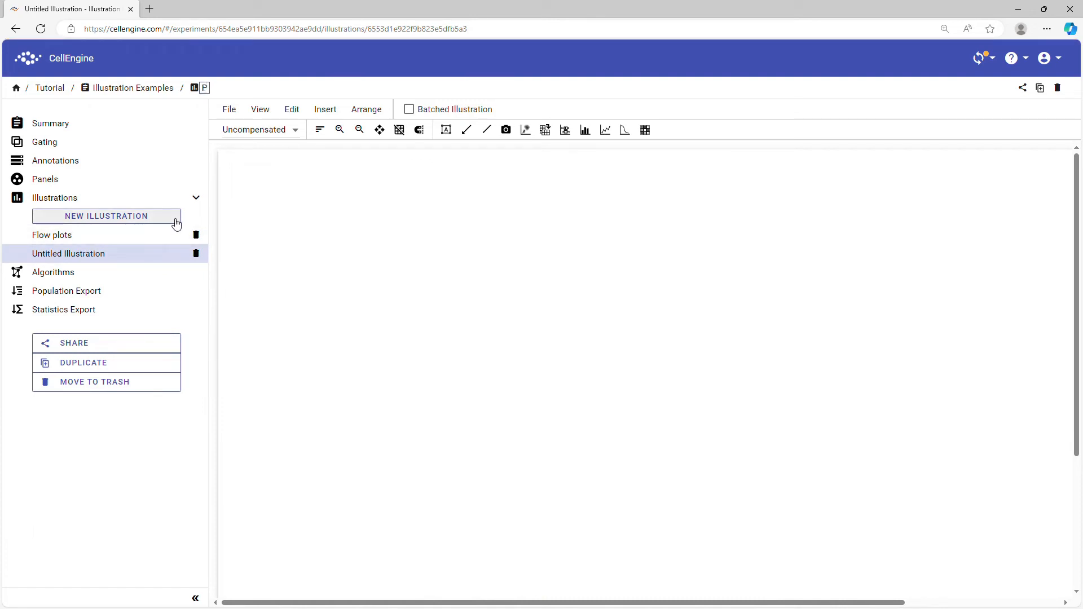
type("ivot Tables")
key("Return")
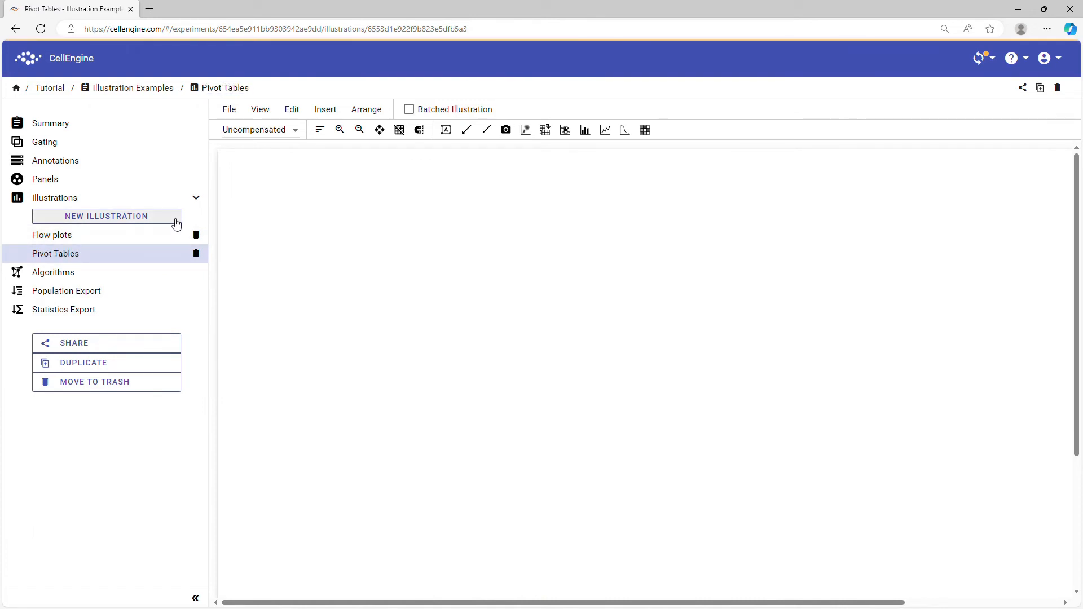
Insert a pivot table of flow plots near the canvas's upper-left corner with CD45+ from Populations as its row dimension.
left_click(552, 138)
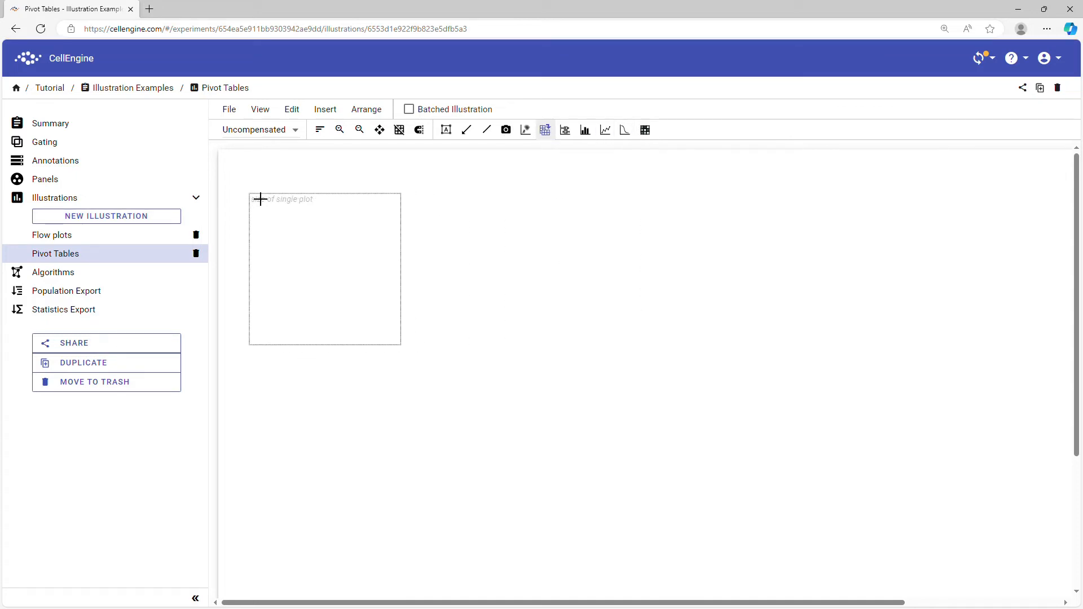
left_click(257, 182)
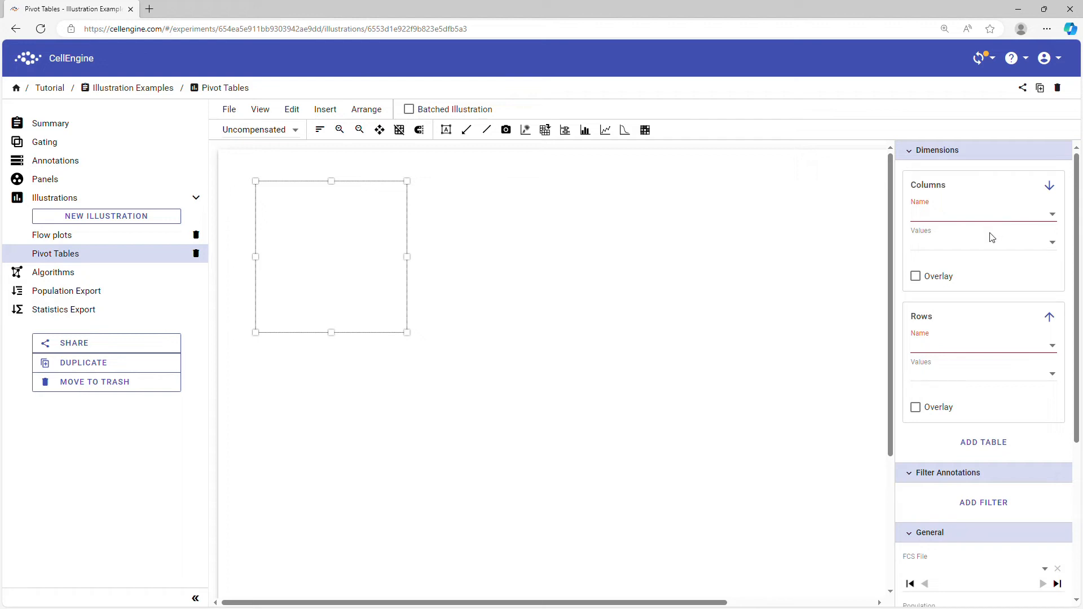
left_click(970, 346)
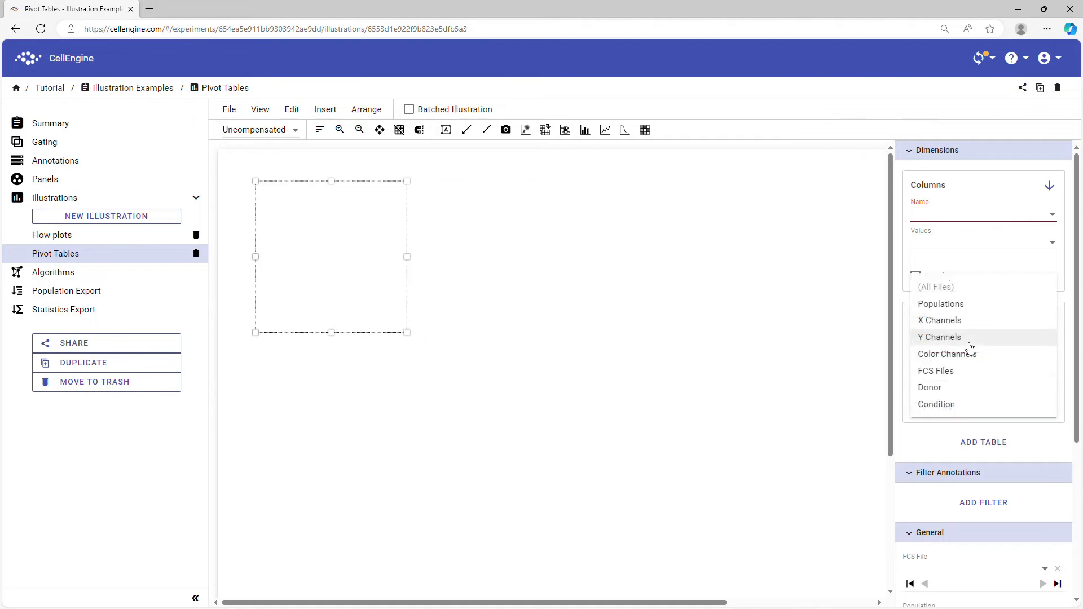
left_click(961, 305)
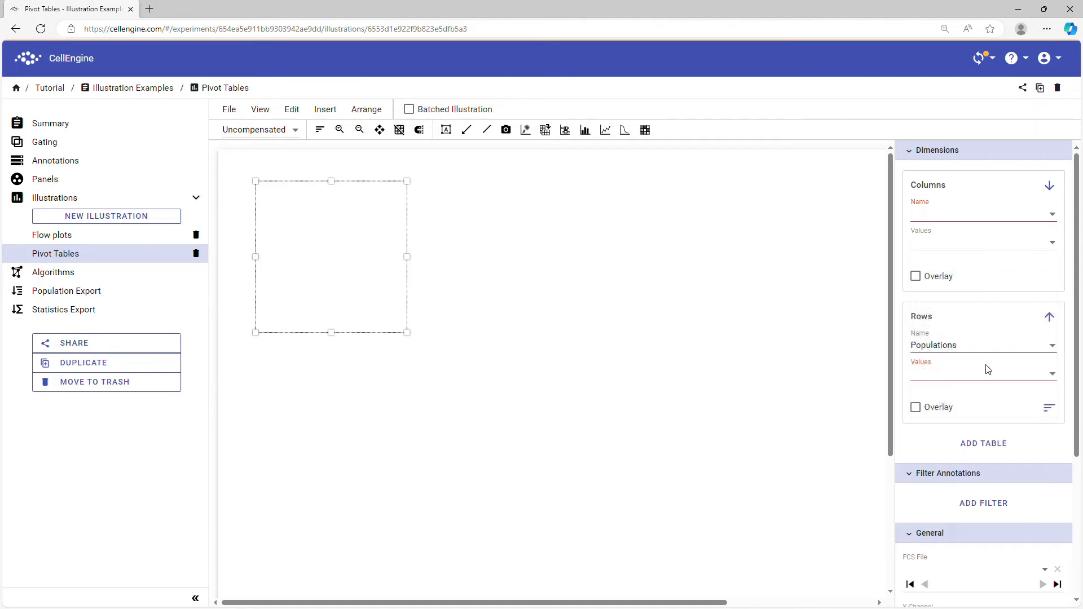
left_click(991, 382)
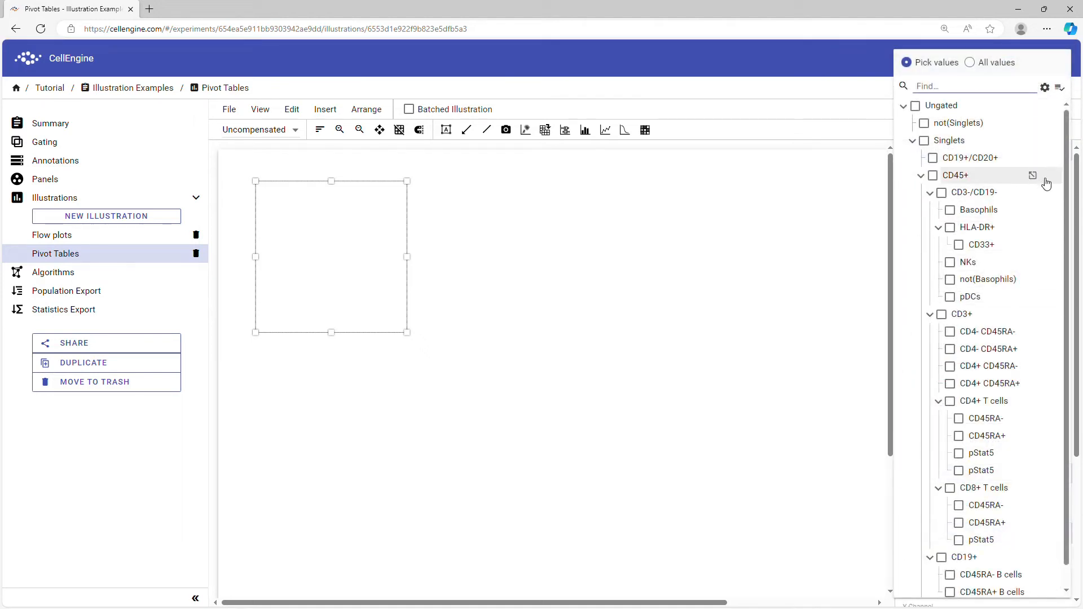
left_click(1036, 314)
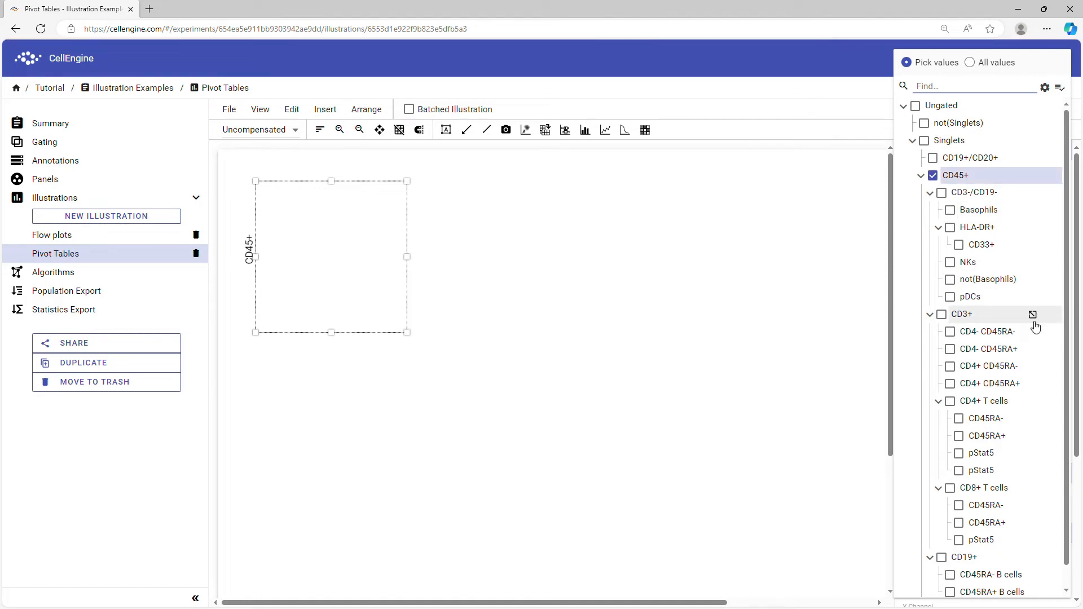
left_click(381, 241)
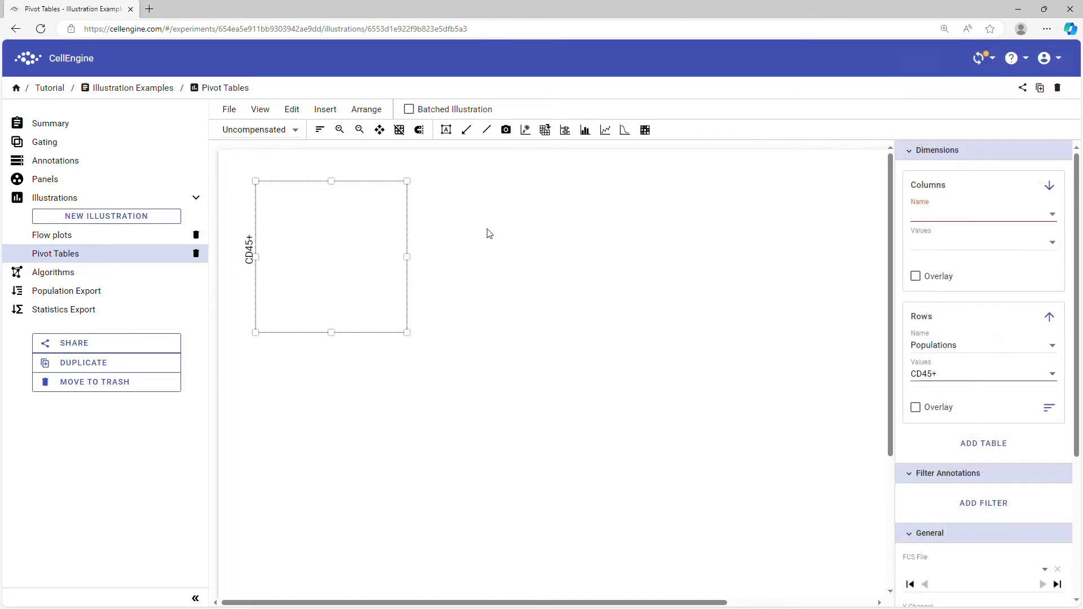
Set the pivot table's column dimension to FCS Files with all values and look across the resulting row of plots.
left_click(980, 216)
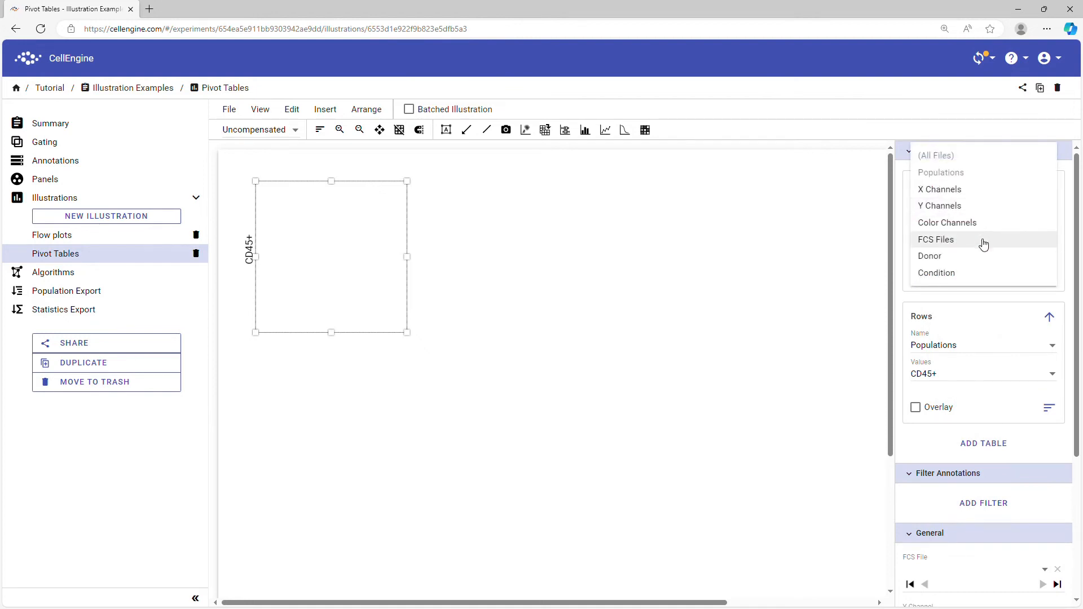
left_click(990, 239)
left_click(814, 249)
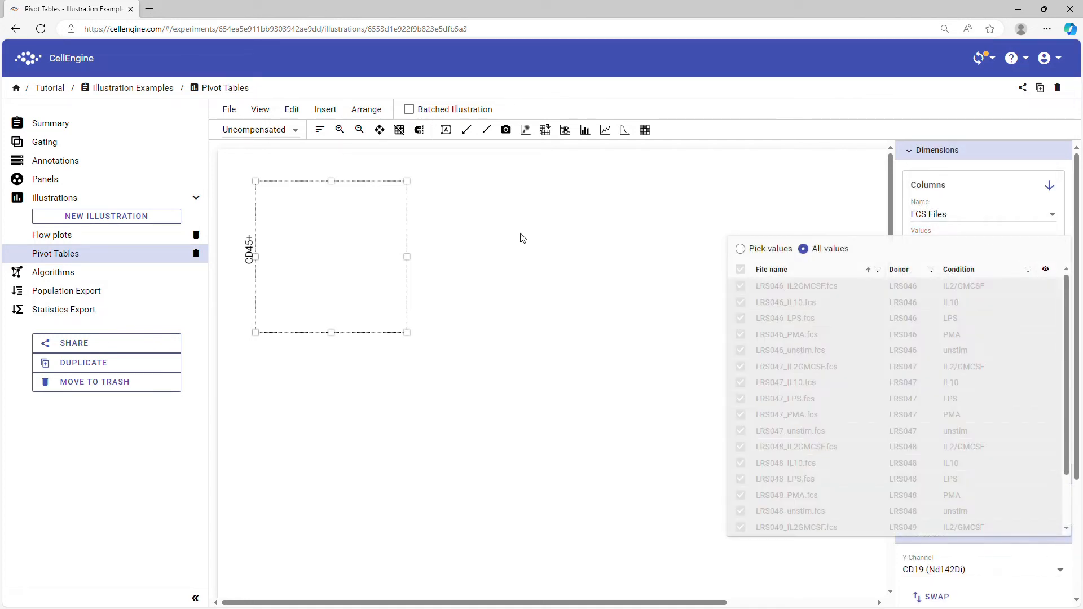
left_click(326, 228)
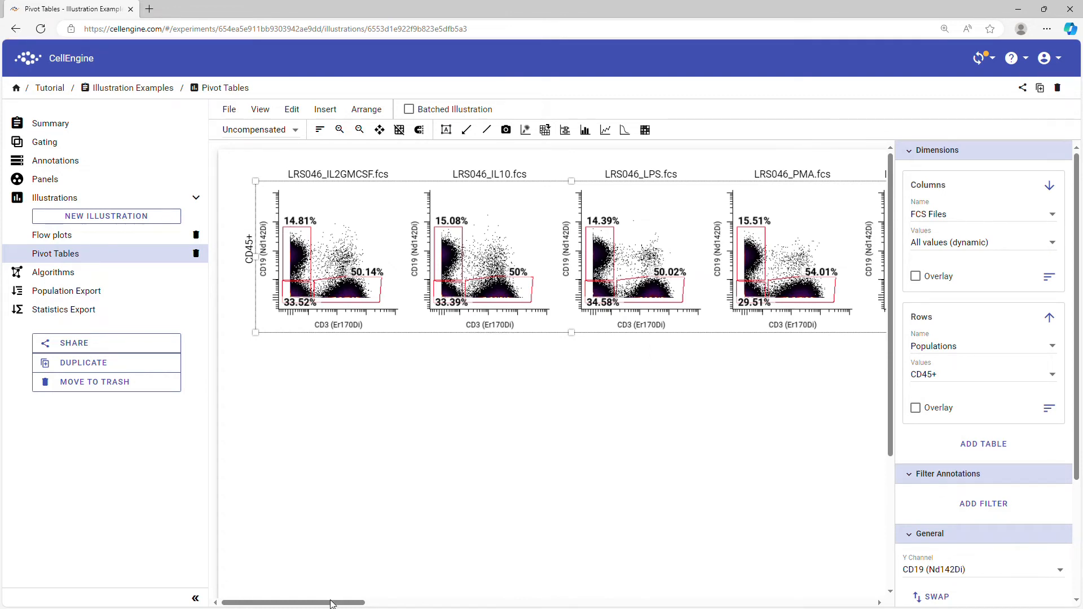
left_click_drag(331, 605, 309, 593)
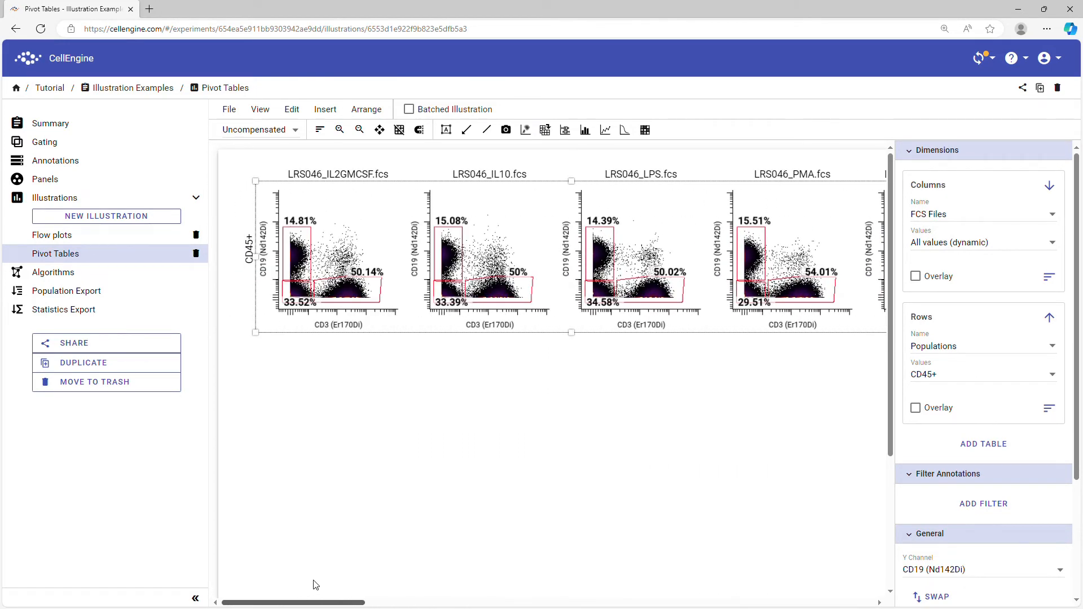
Place a copy of the CD45+ pivot table below the original and change its row population to CD4+ T cells.
key("ctrl+v")
left_click_drag(374, 378, 422, 454)
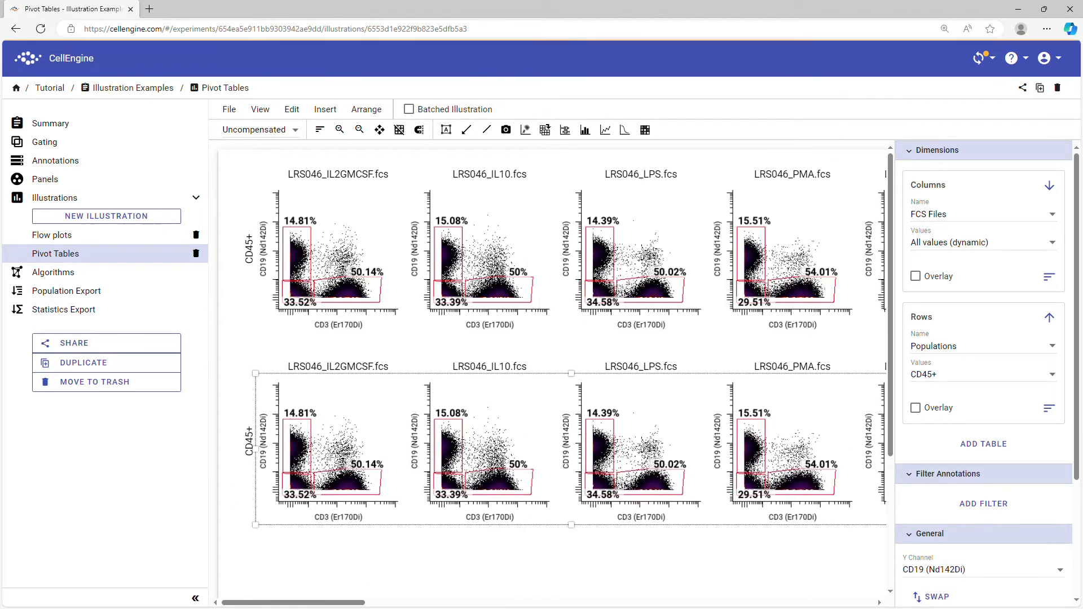
left_click(1000, 377)
left_click(1032, 402)
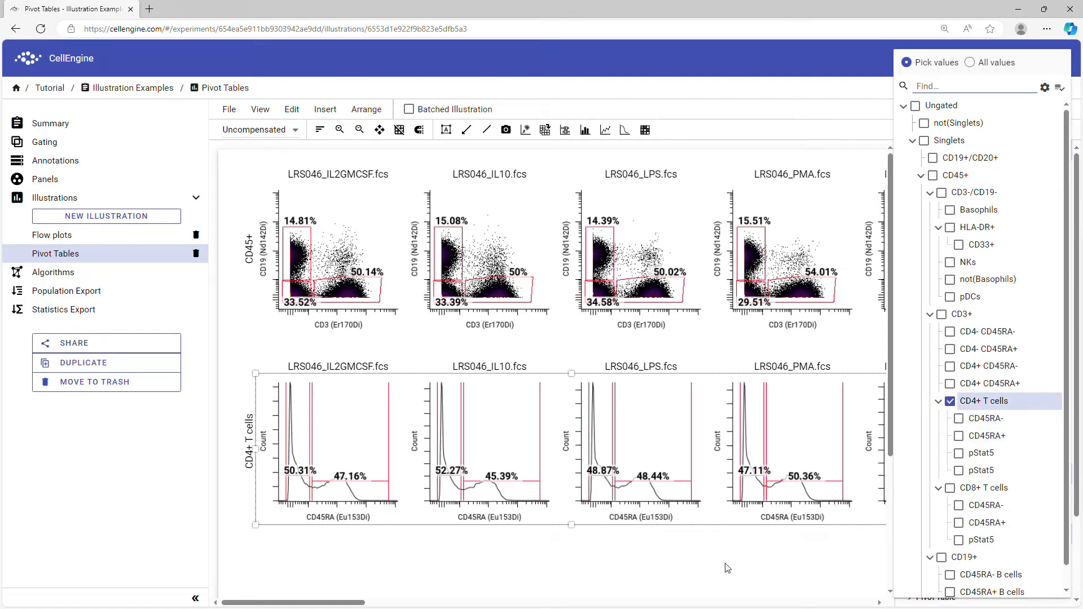
left_click(619, 294)
Open the CD45+ plot of LRS046_LPS.fcs for gating in a new tab and pull the CD3+ gate's upper edge slightly upward.
left_click(638, 255)
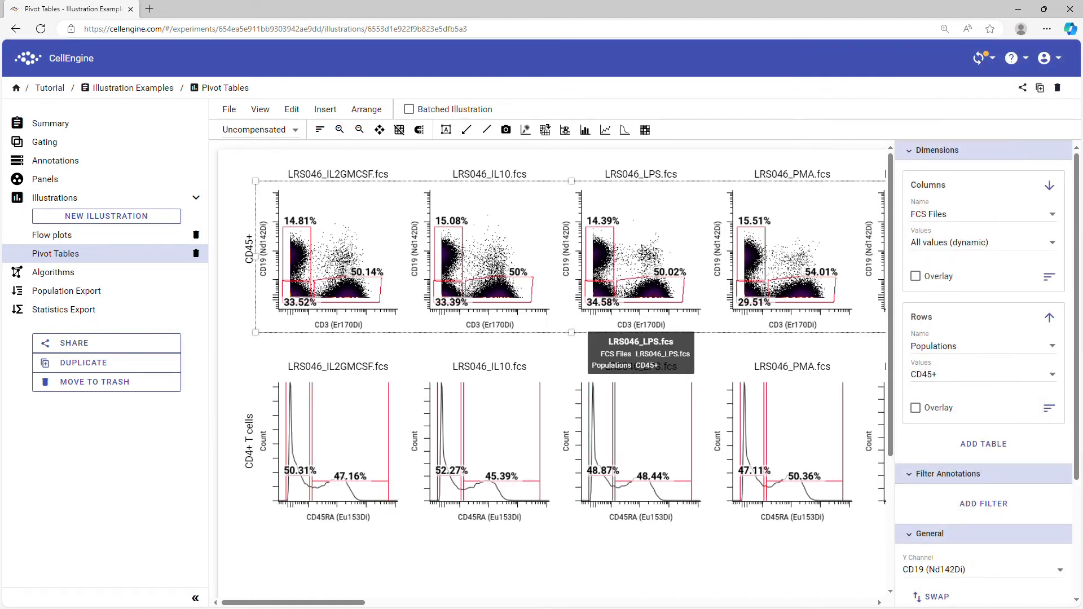
right_click(632, 255)
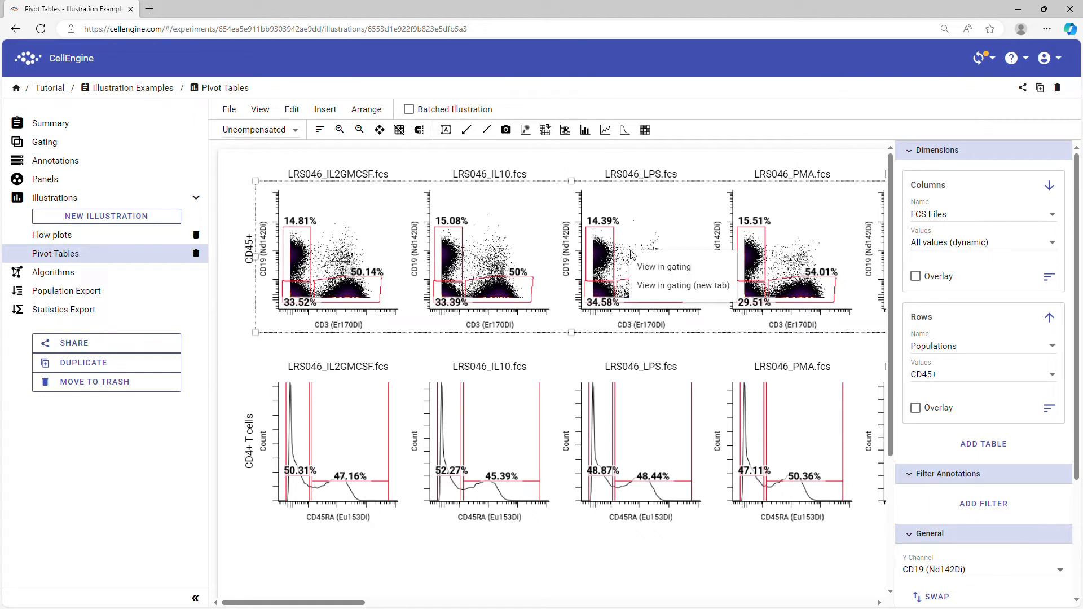
left_click(665, 286)
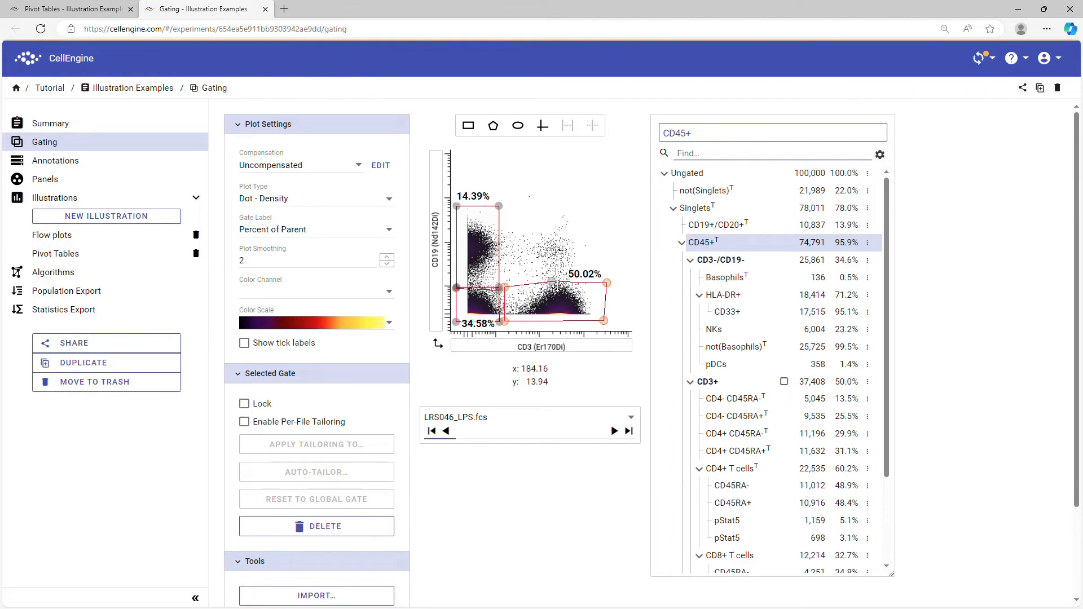
left_click_drag(551, 280, 550, 275)
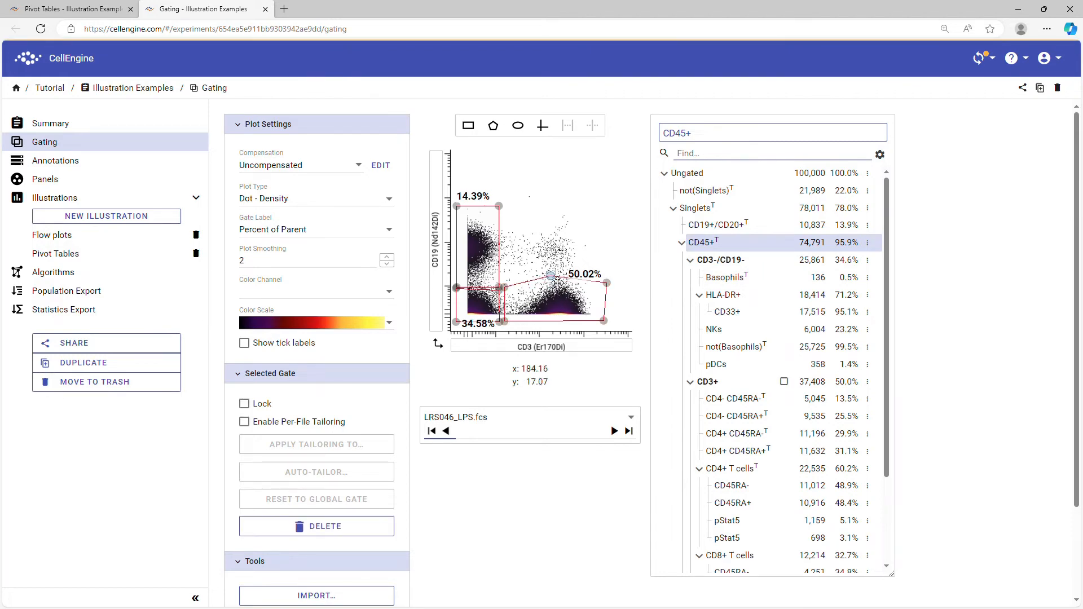
left_click(86, 10)
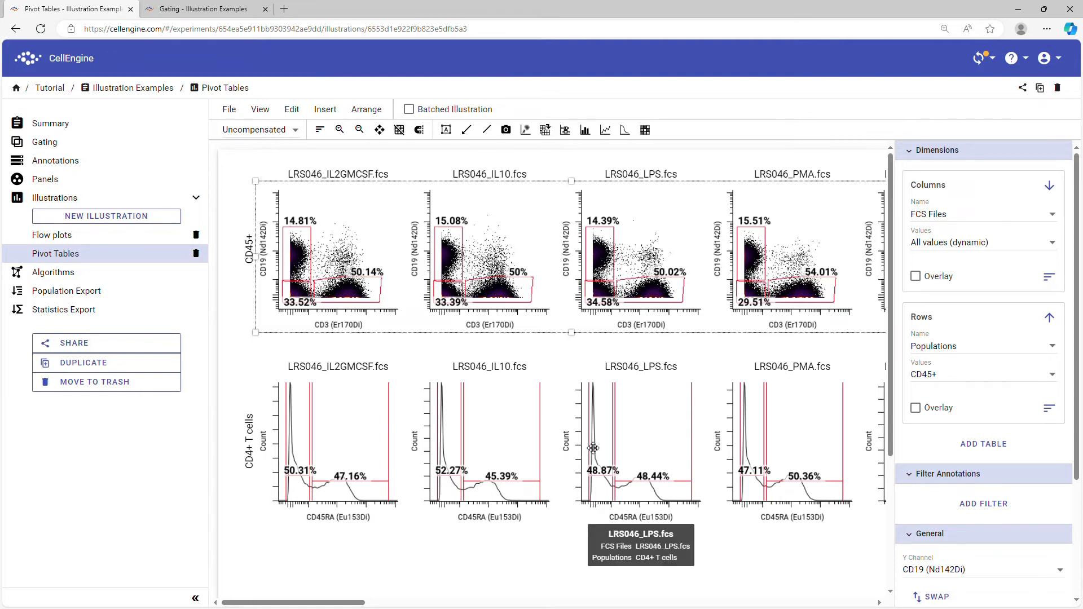
Create another new illustration and rename it Annotation Pivot Table.
left_click(151, 218)
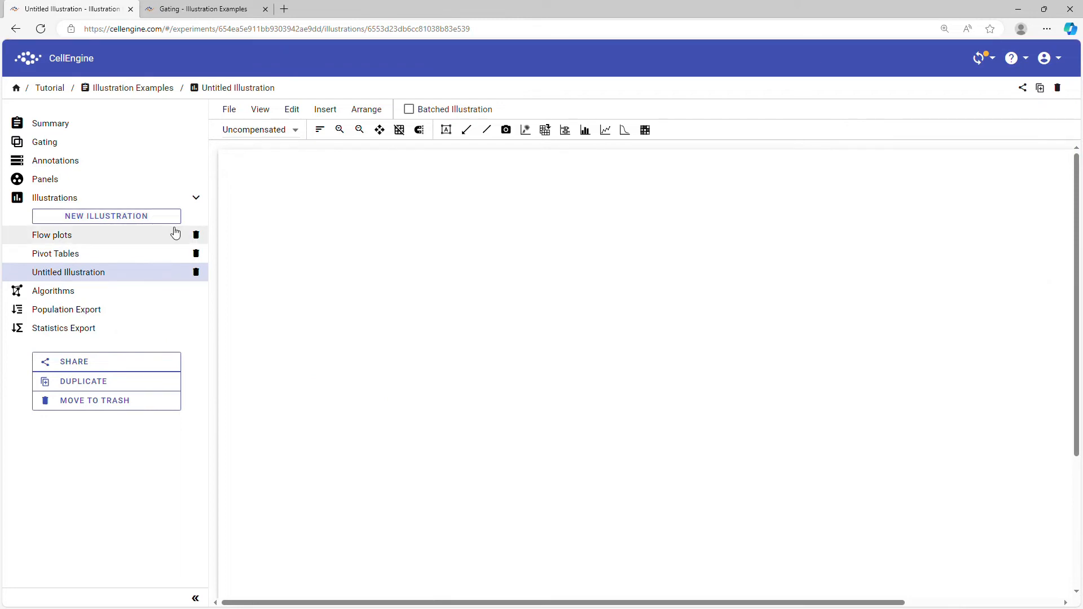
left_click(231, 88)
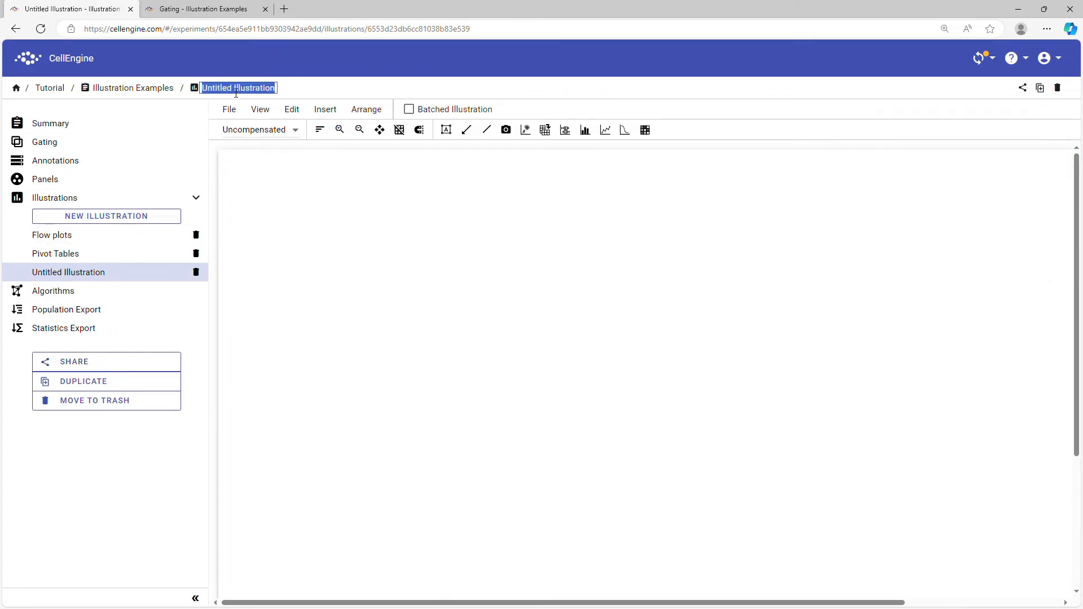
type("Annotation P")
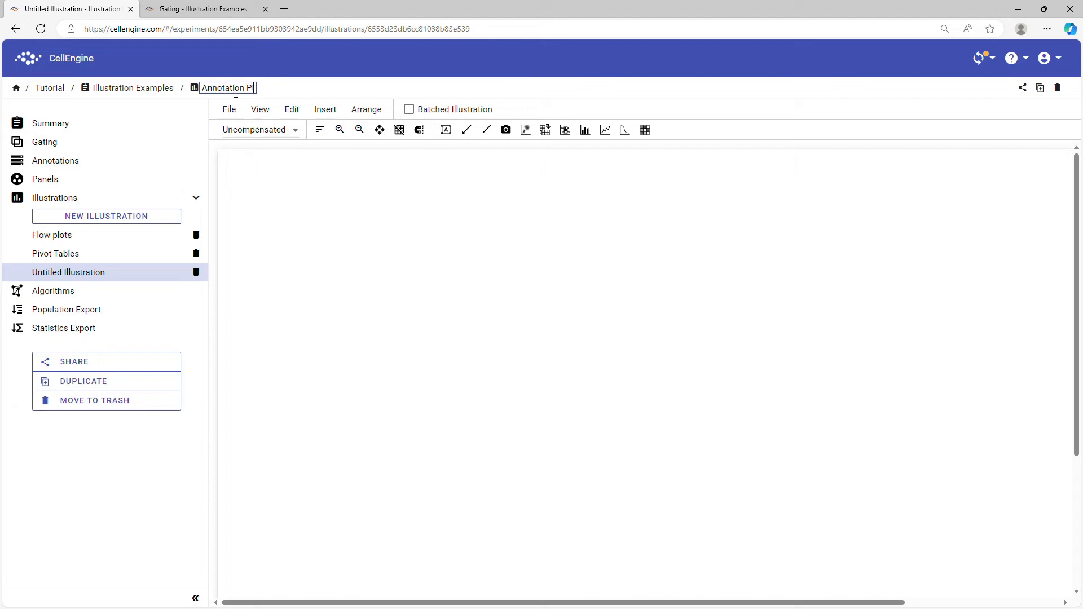
type("ivot Table")
key("Return")
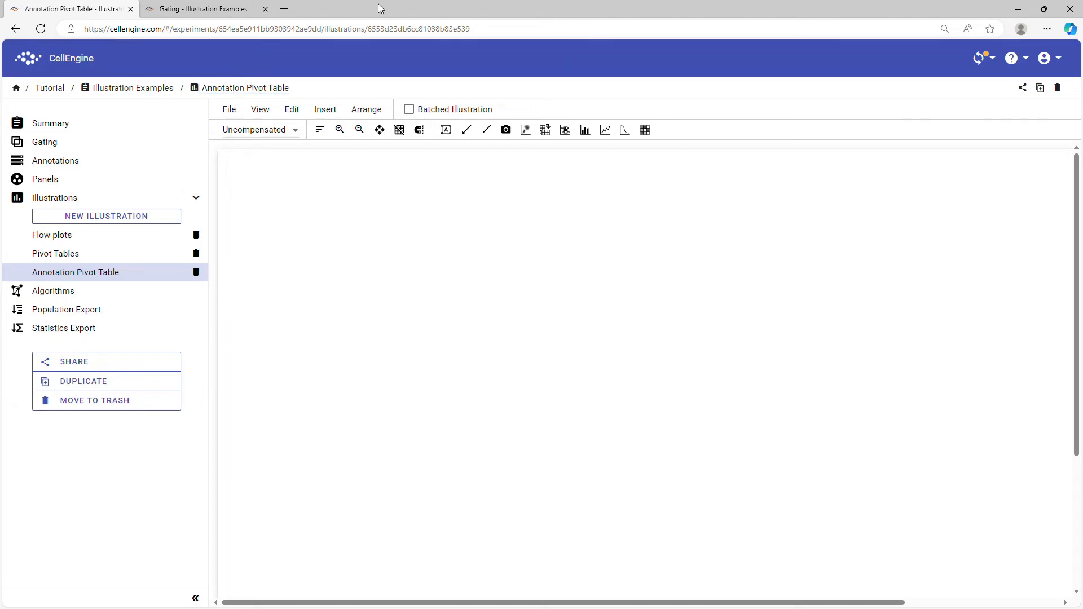
Insert a pivot table on the blank canvas and set its column dimension to Condition with all values.
left_click(545, 130)
left_click(274, 186)
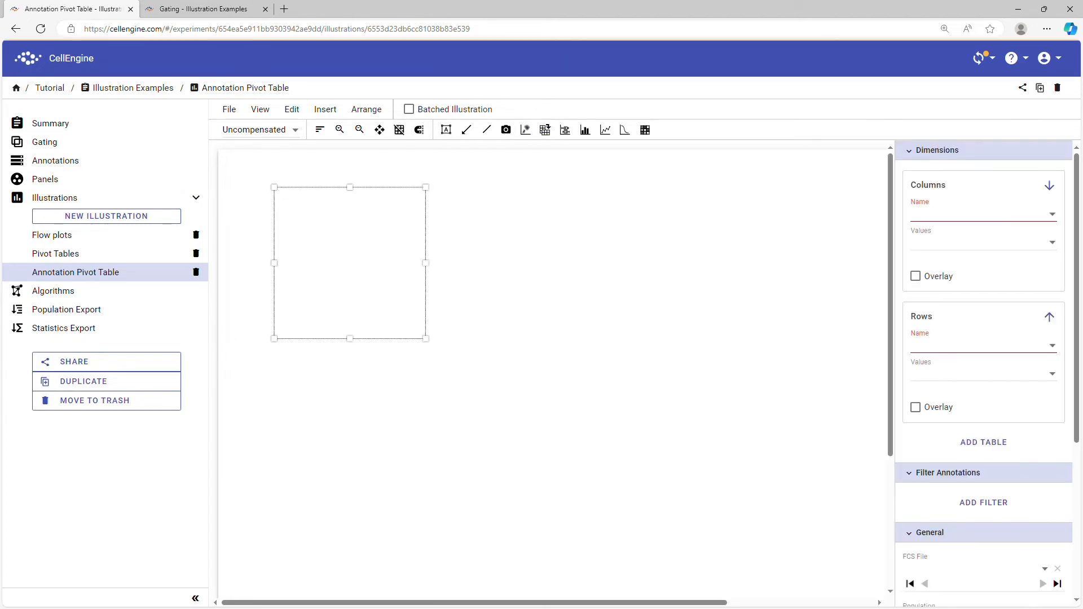
left_click(975, 221)
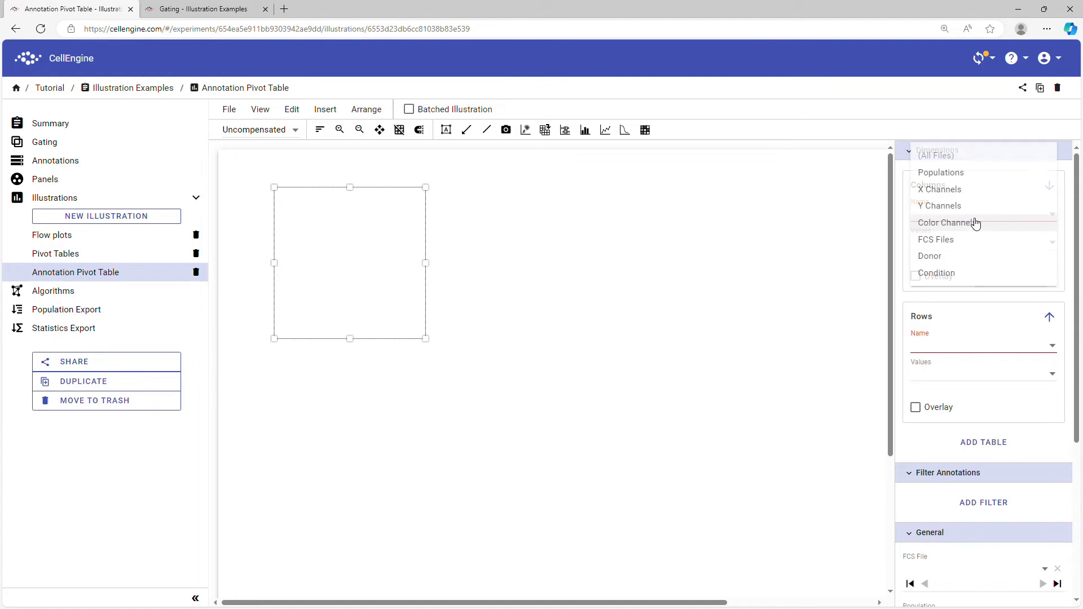
left_click(977, 273)
left_click(954, 244)
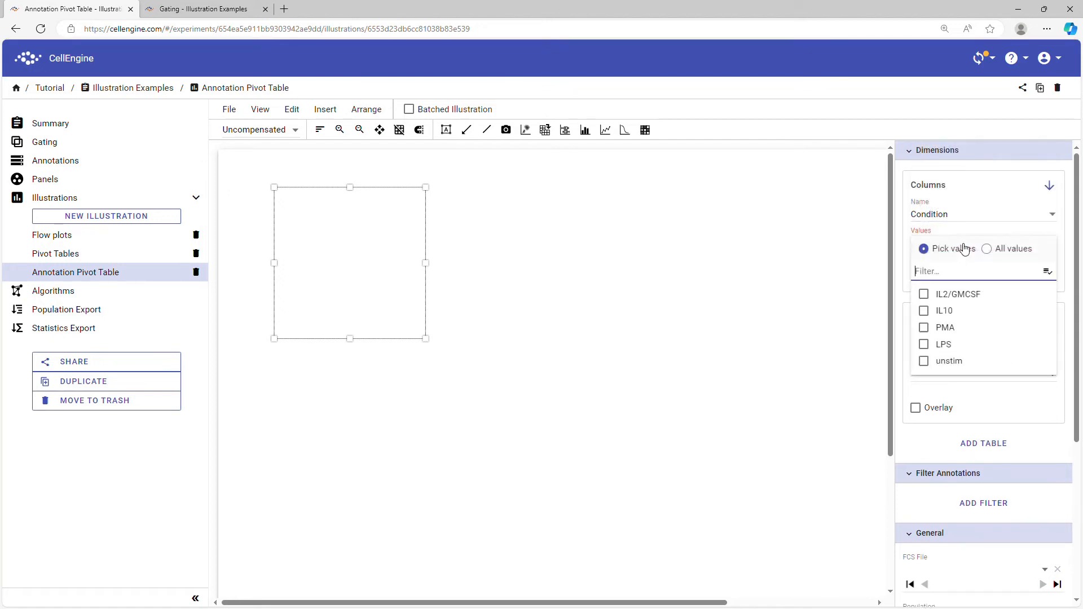
left_click(992, 249)
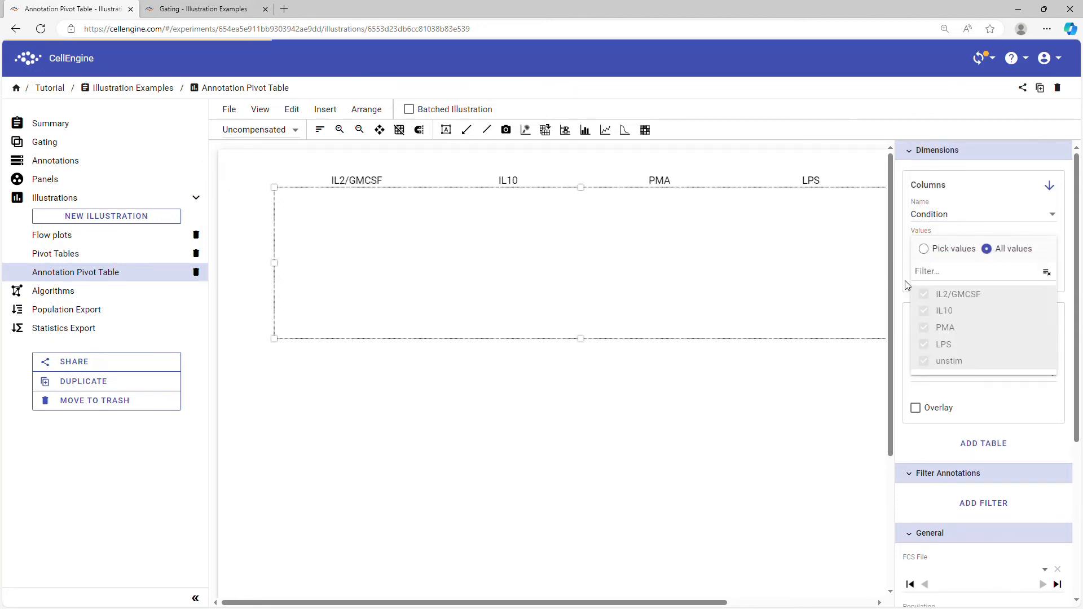
Set the pivot table's row dimension to Donor with all values.
left_click(951, 344)
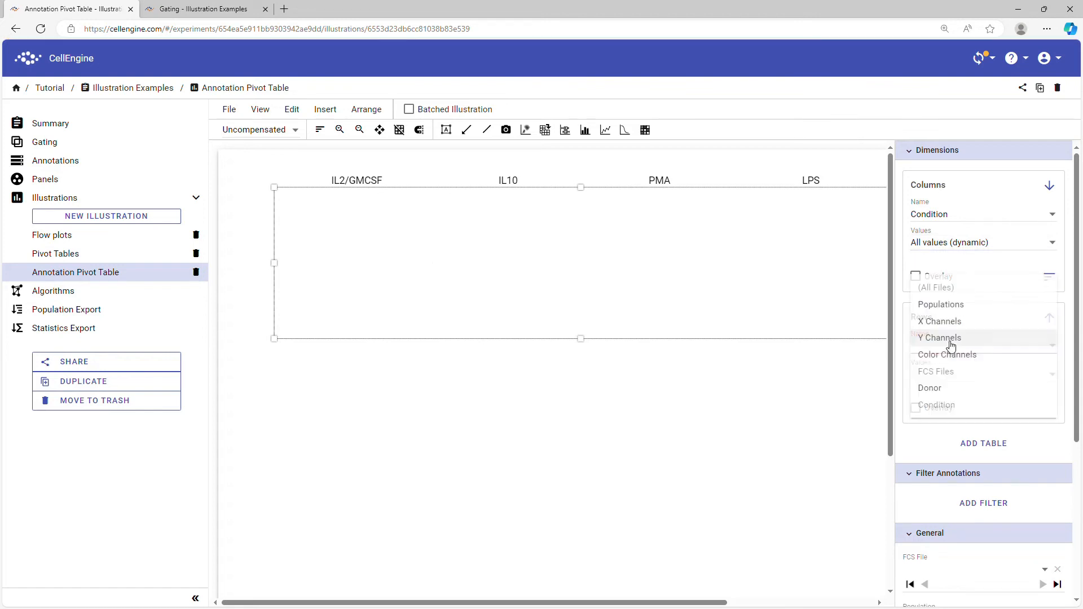
left_click(954, 389)
left_click(997, 381)
left_click(999, 381)
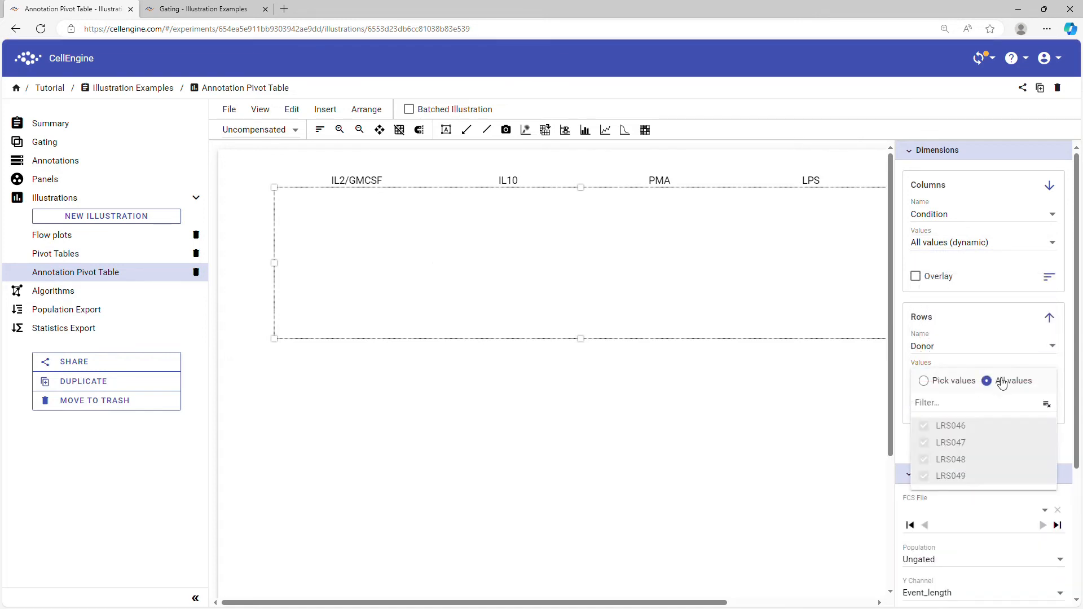
left_click(905, 304)
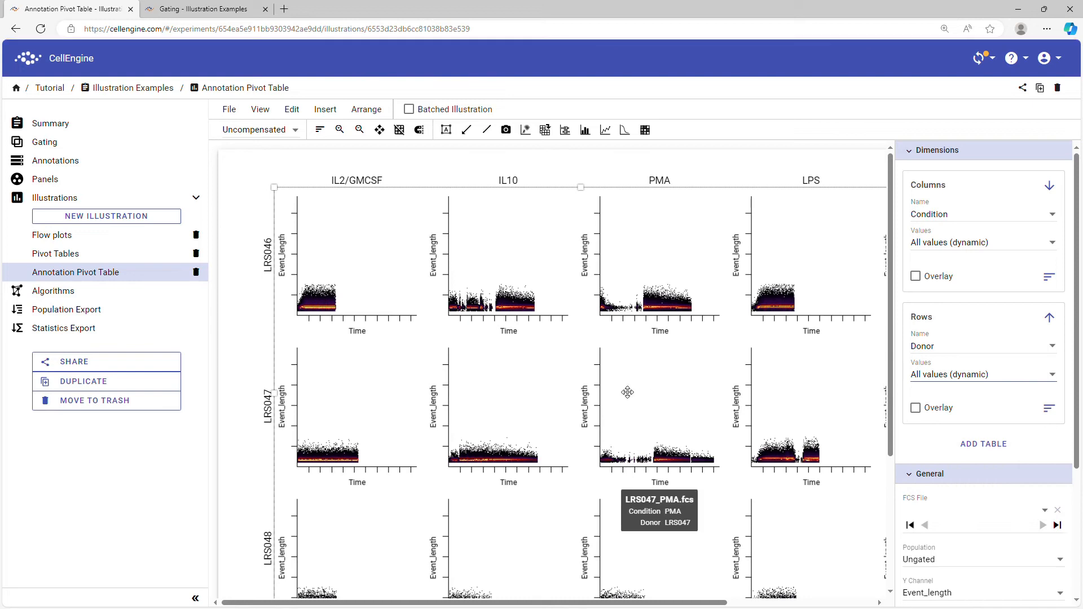
scroll(967, 520, "down", 2)
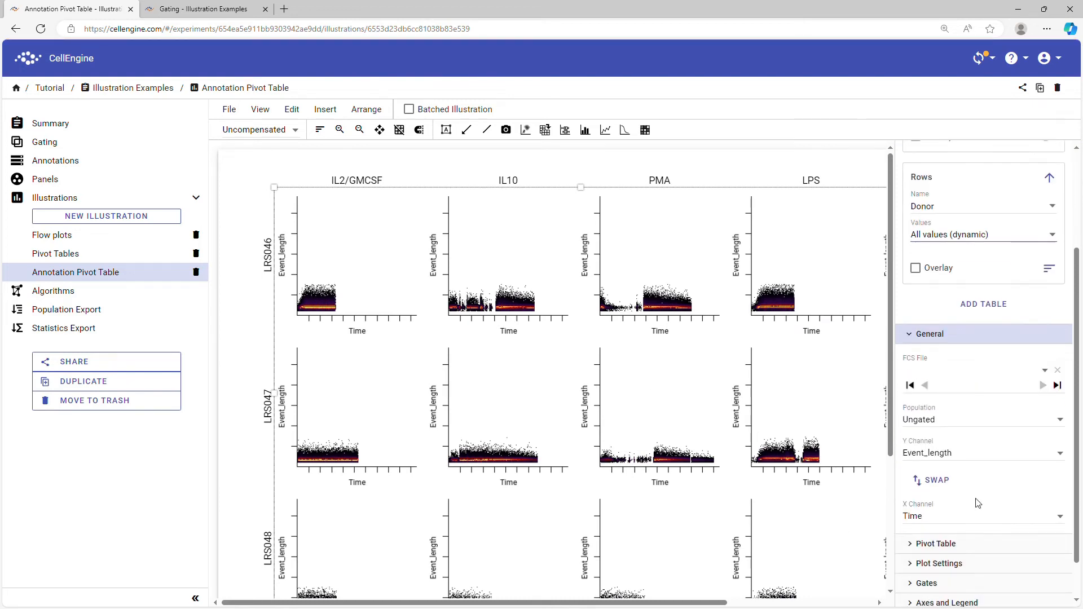
scroll(750, 448, "down", 2)
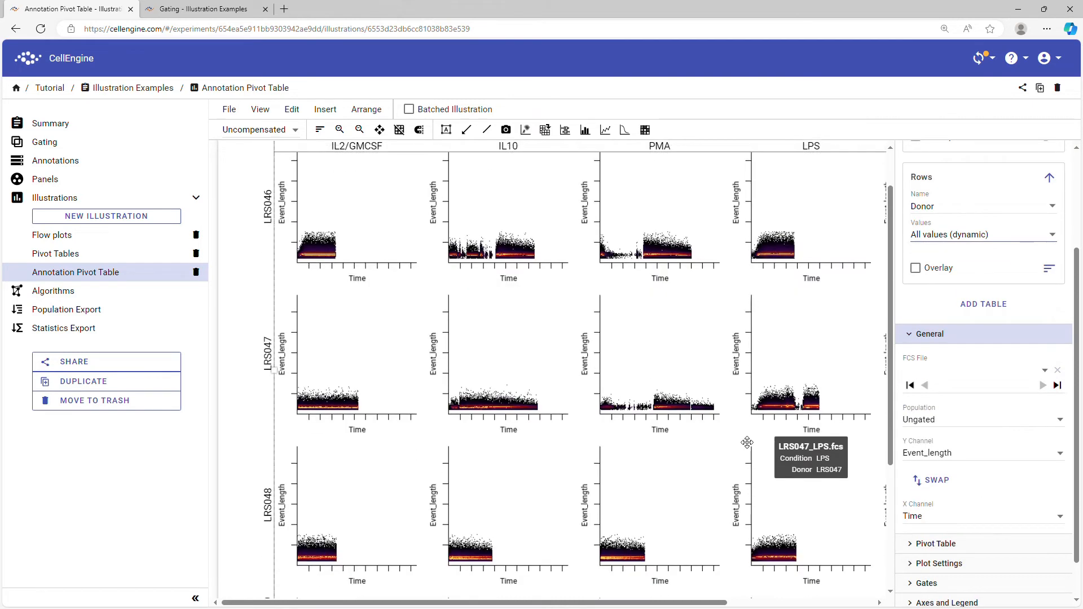
Set the pivot table to the CD3+ gate's parent plot: population CD45+ with CD19 (Nd142Di) against CD3 (Er170Di).
left_click(970, 424)
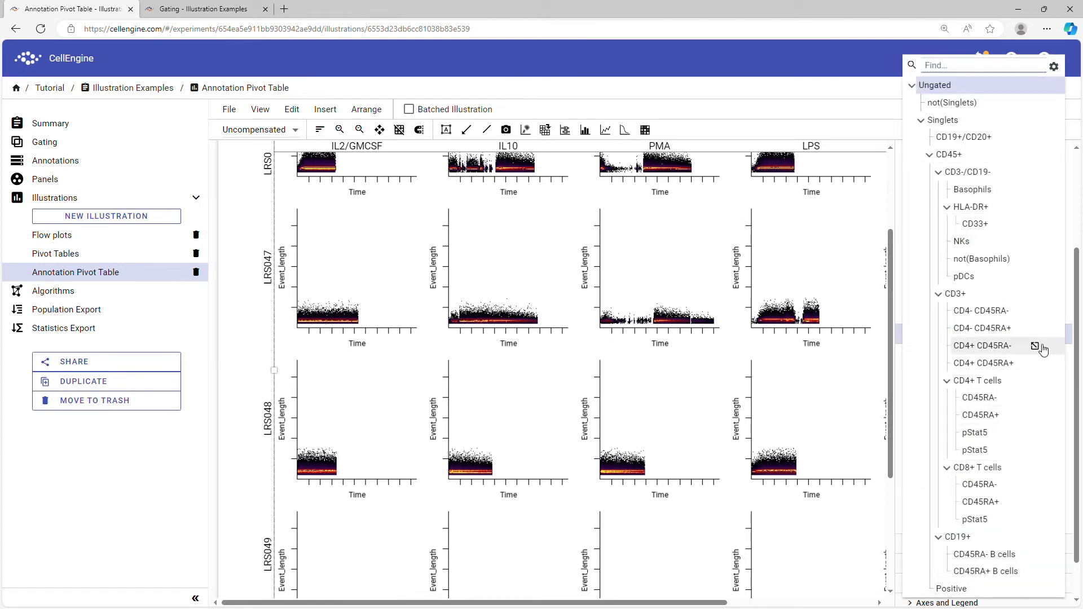
left_click(1035, 294)
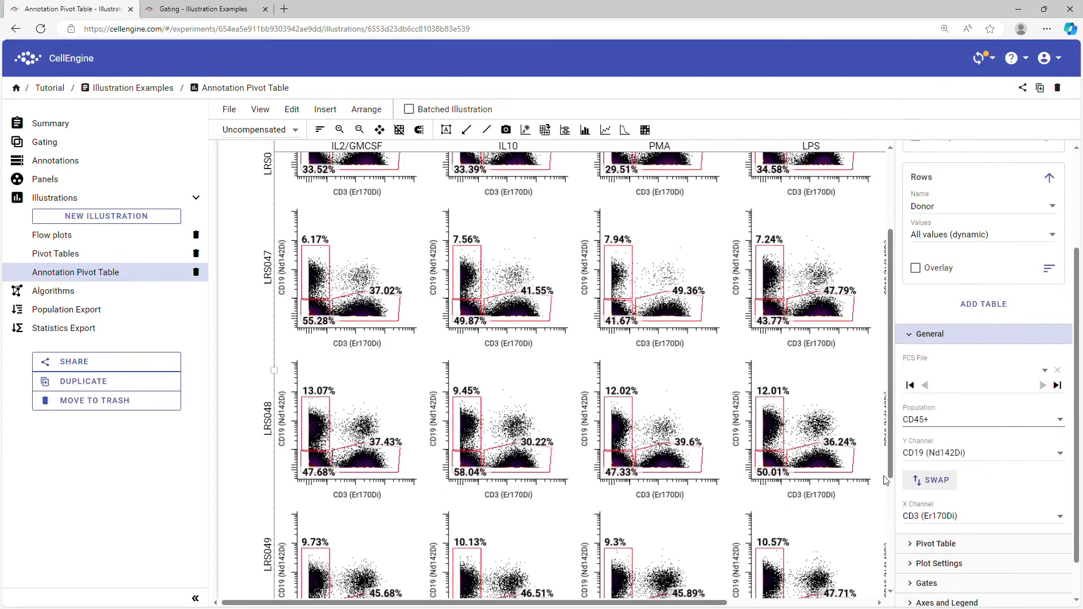
scroll(682, 465, "up", 2)
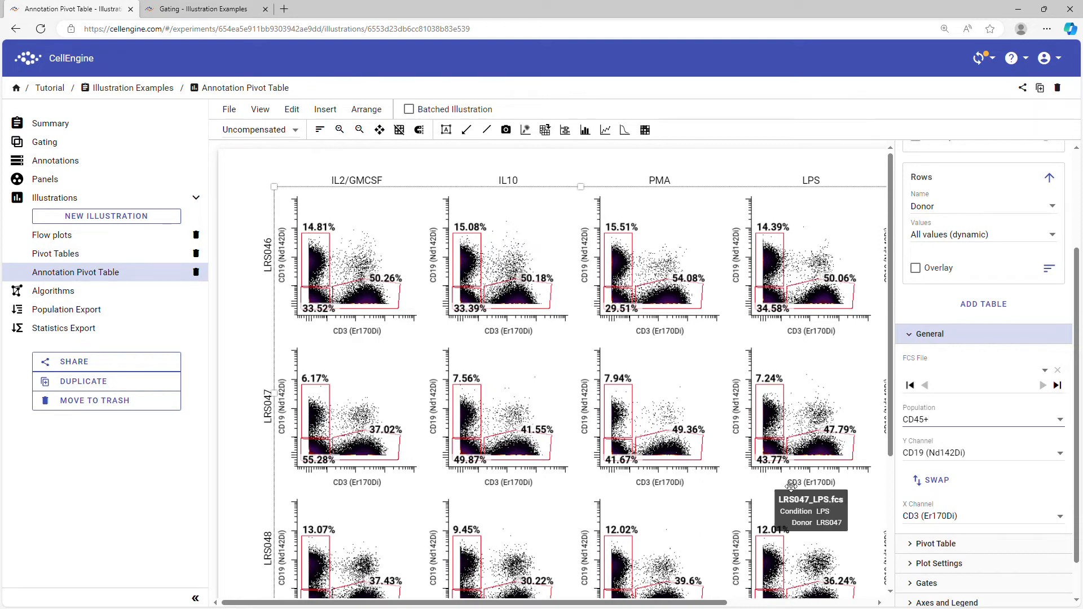
Add a table dimension of X Channels with the values pErk12, pP38, pStat3 and pStat5.
scroll(1014, 524, "up", 3)
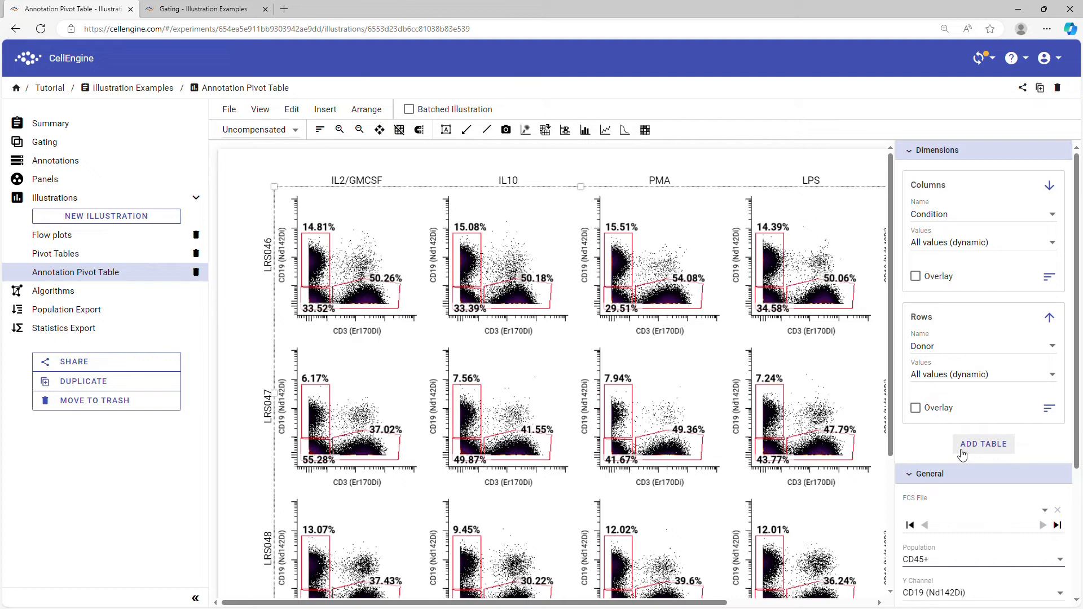
left_click(983, 451)
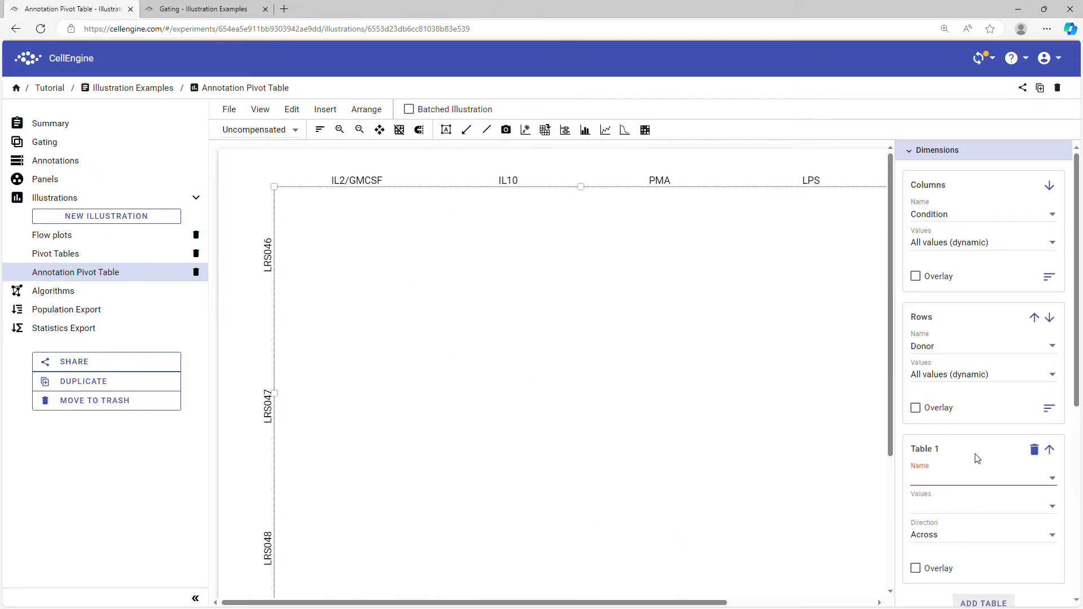
left_click(951, 481)
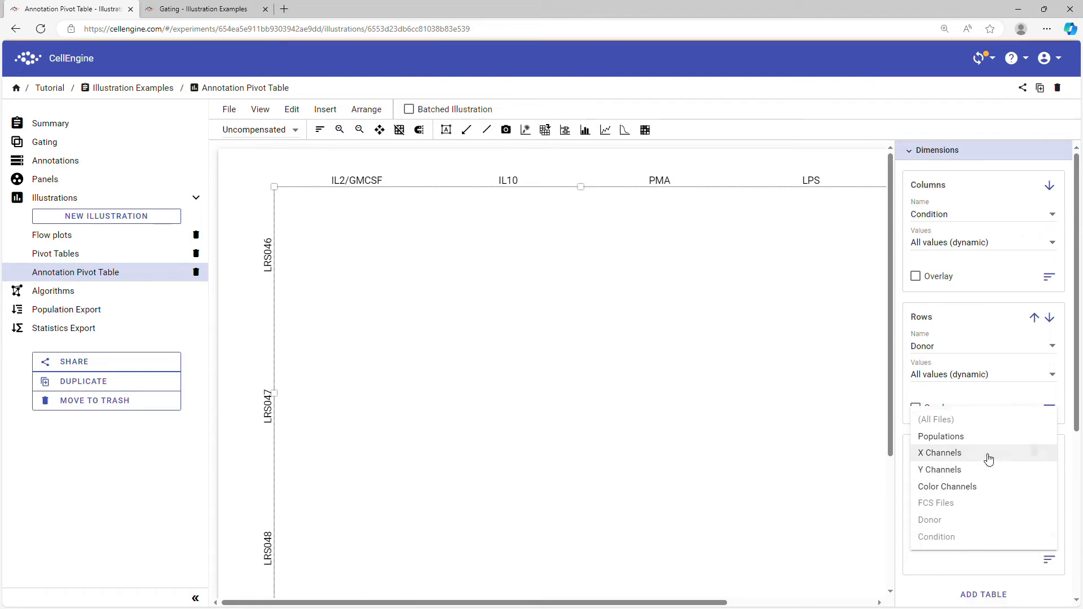
left_click(988, 458)
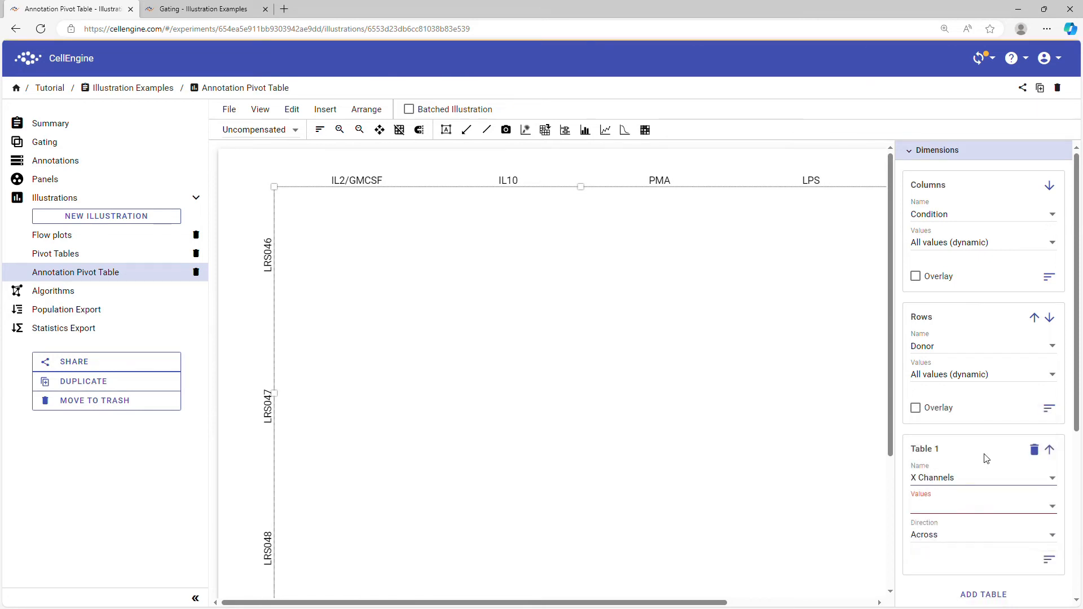
left_click(985, 512)
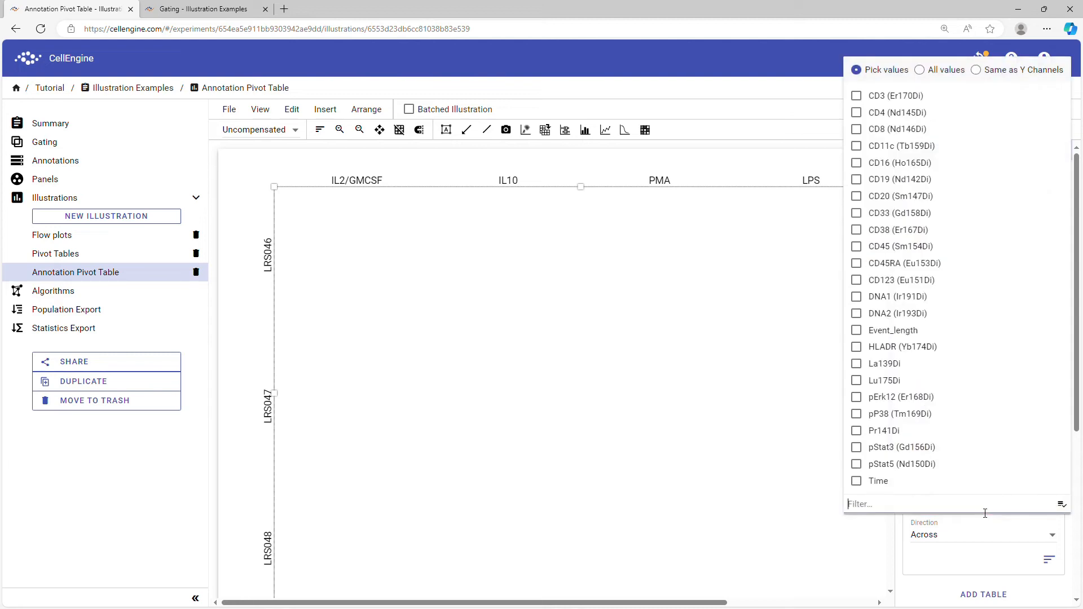
left_click(858, 464)
left_click(862, 447)
left_click(859, 413)
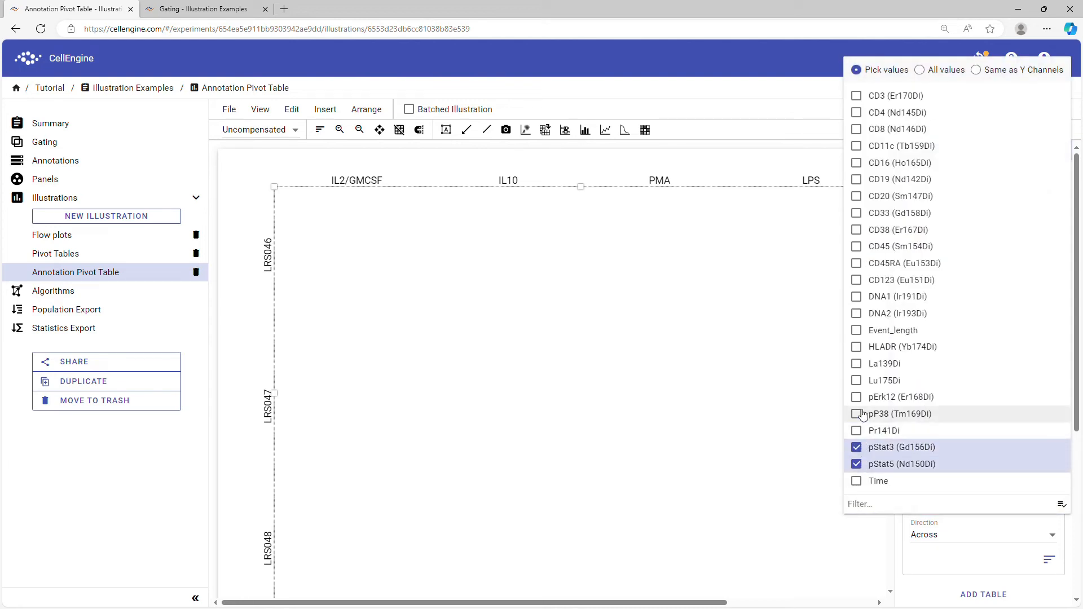
left_click(859, 397)
left_click(688, 395)
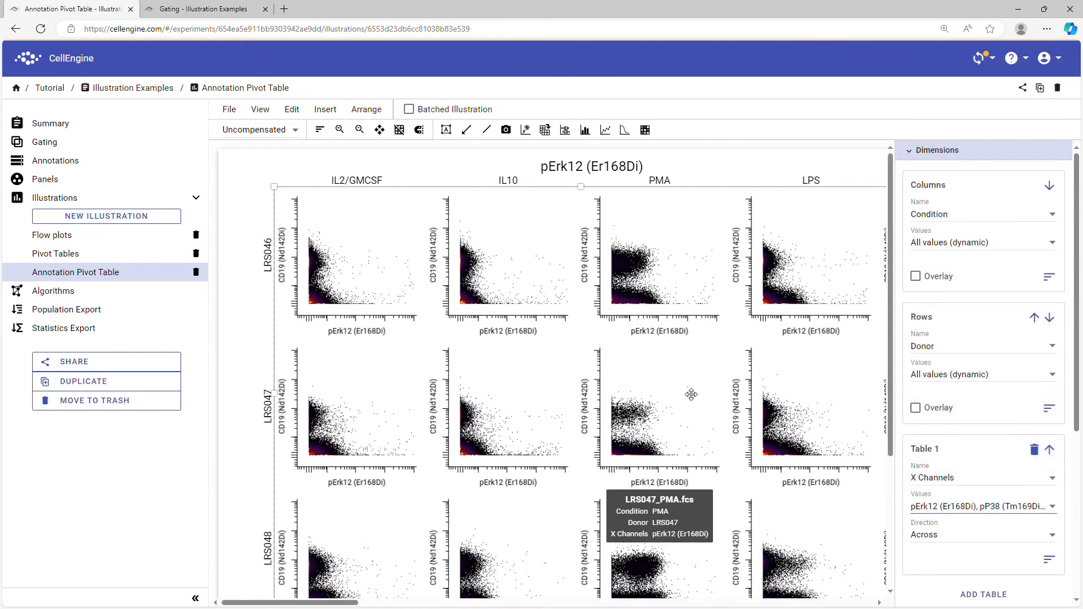
scroll(708, 488, "down", 3)
scroll(705, 486, "up", 2)
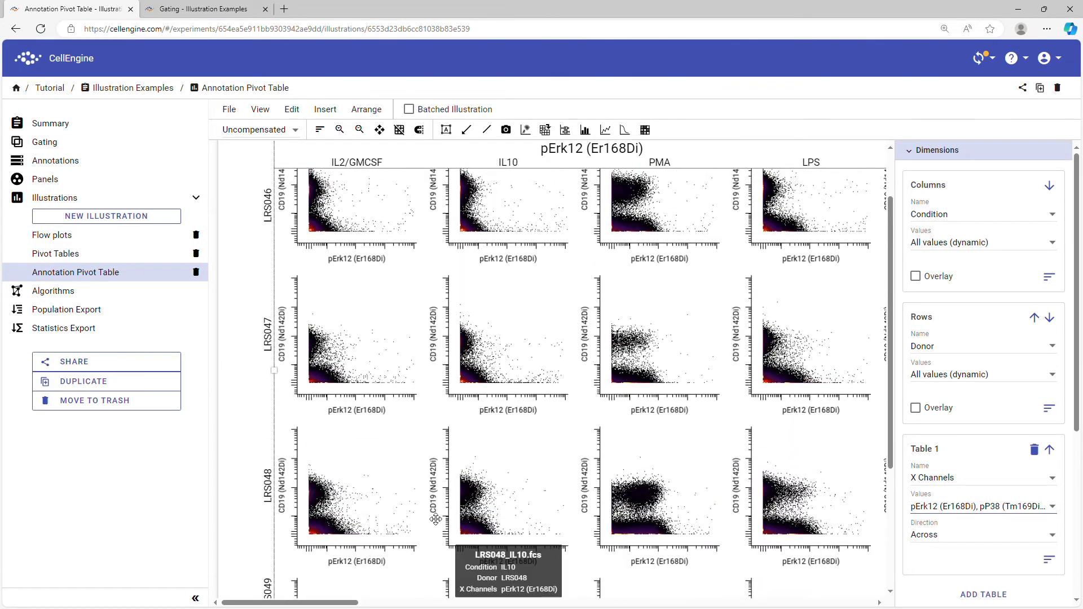
scroll(508, 579, "up", 1)
left_click_drag(333, 606, 308, 580)
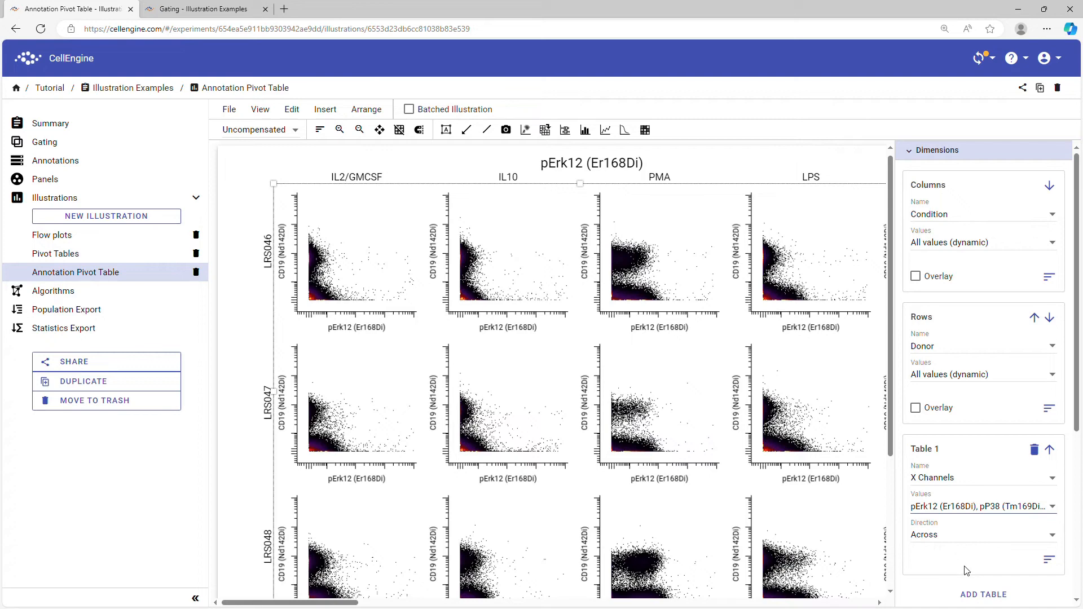
left_click(986, 596)
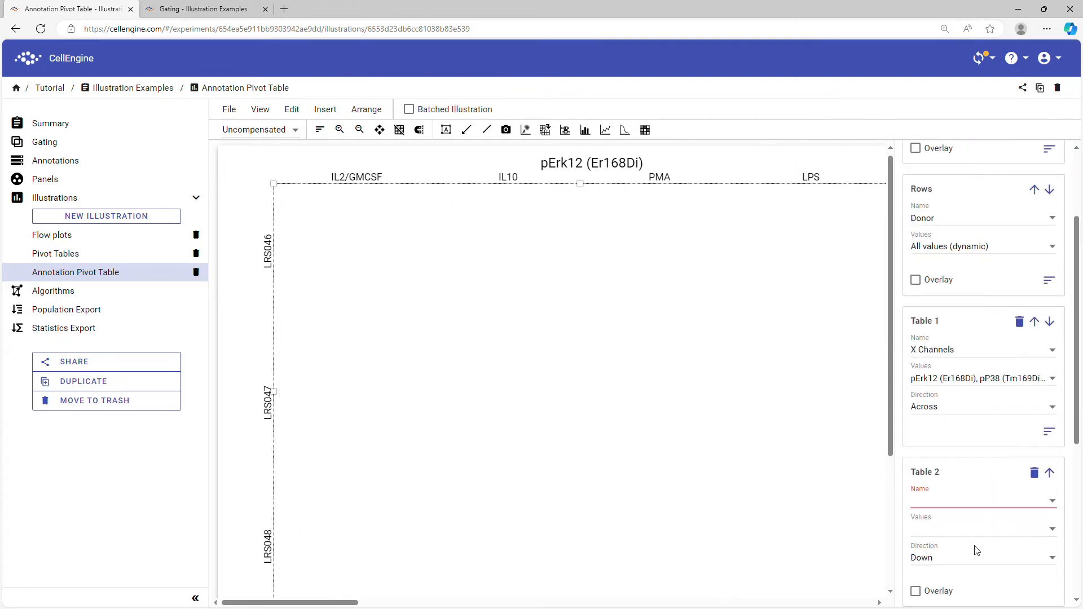
left_click(974, 490)
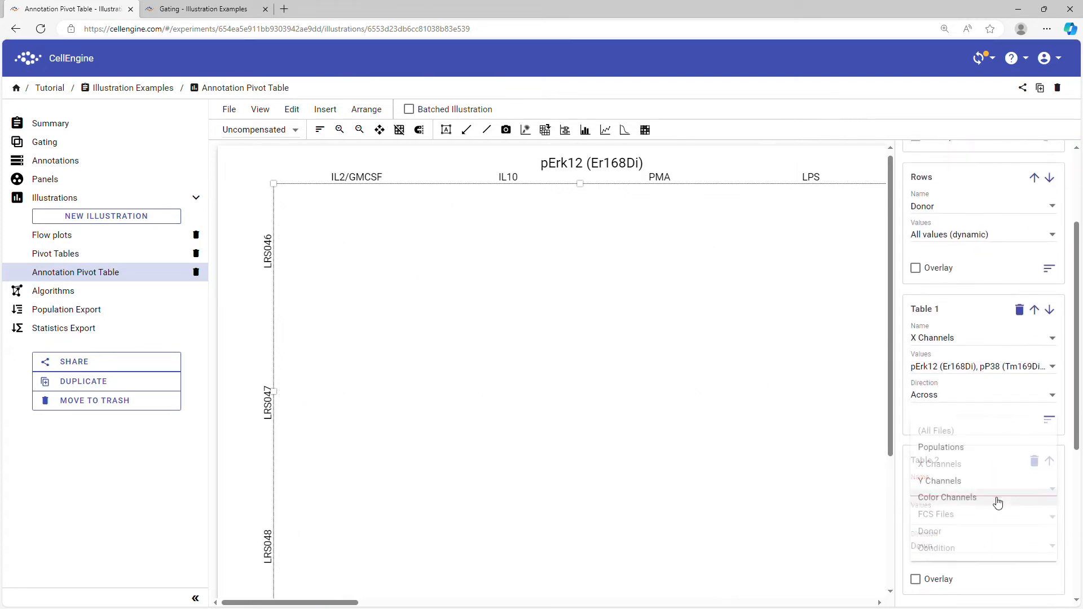
left_click(932, 415)
left_click(1035, 461)
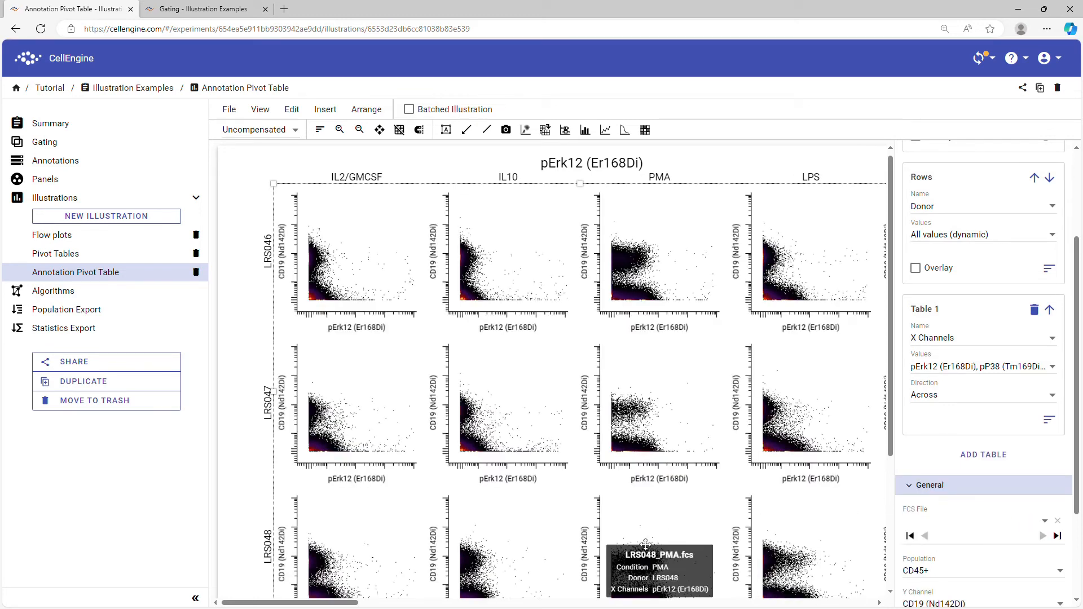
Examine the channel tables across donors and conditions, including the sticky row and column labels and their view option.
scroll(556, 431, "down", 5)
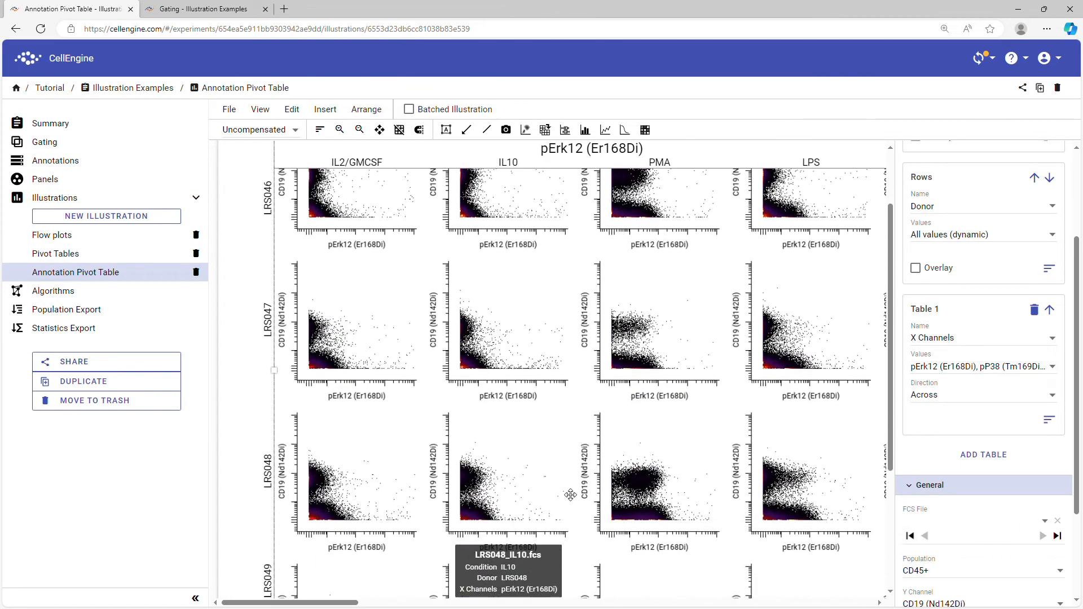
scroll(539, 581, "up", 1)
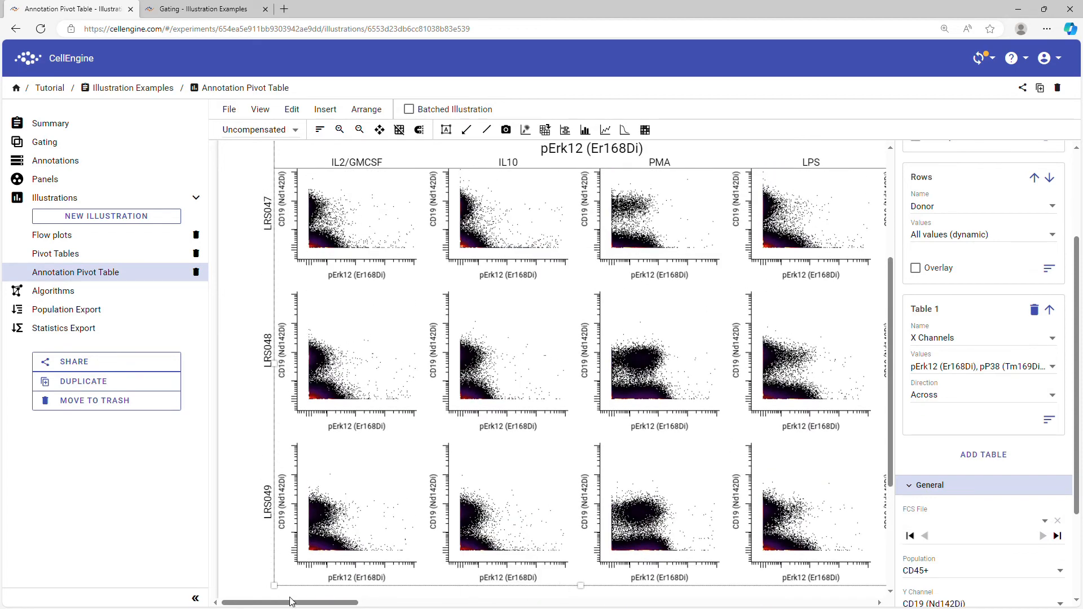
left_click_drag(290, 601, 392, 601)
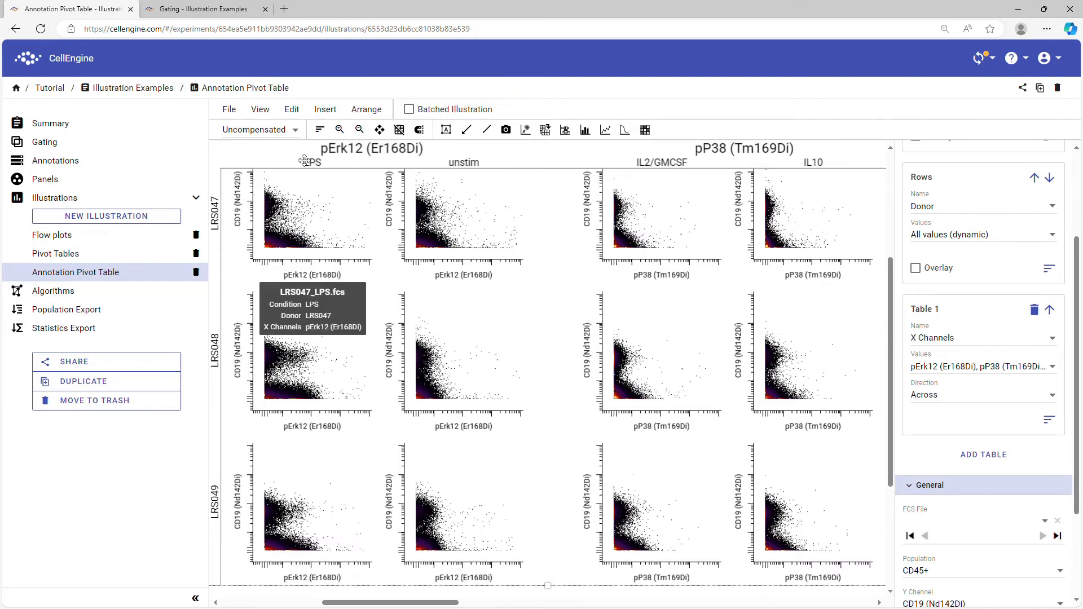
left_click(260, 109)
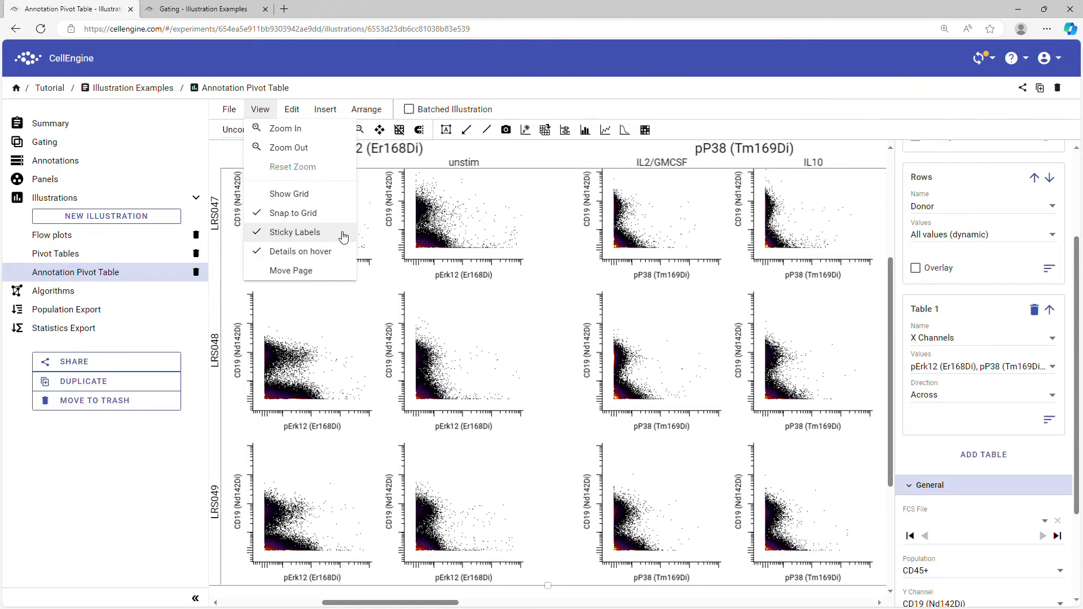
left_click(581, 275)
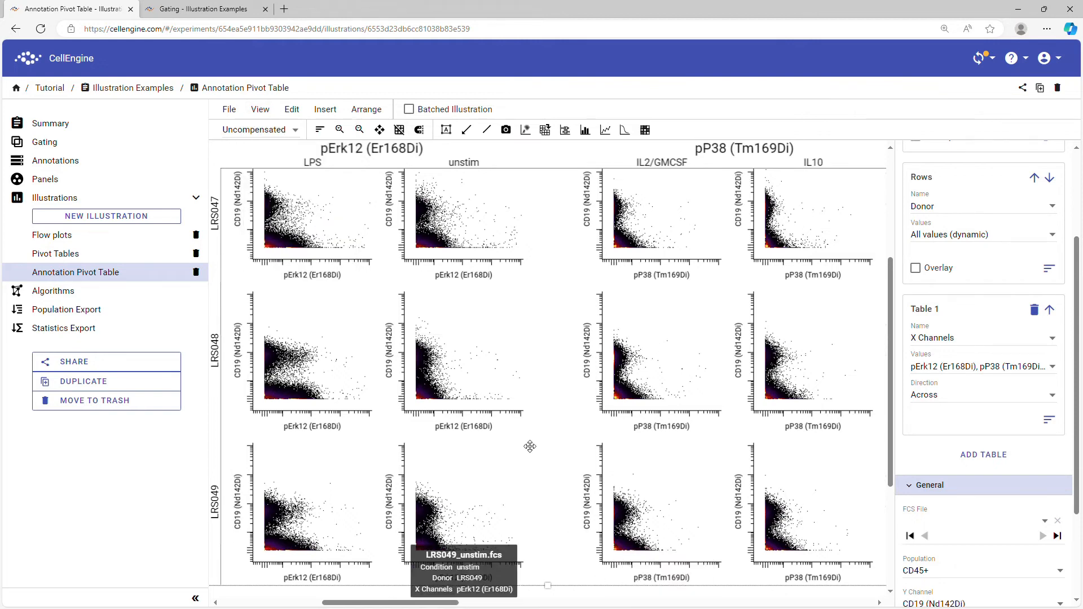
scroll(534, 427, "up", 3)
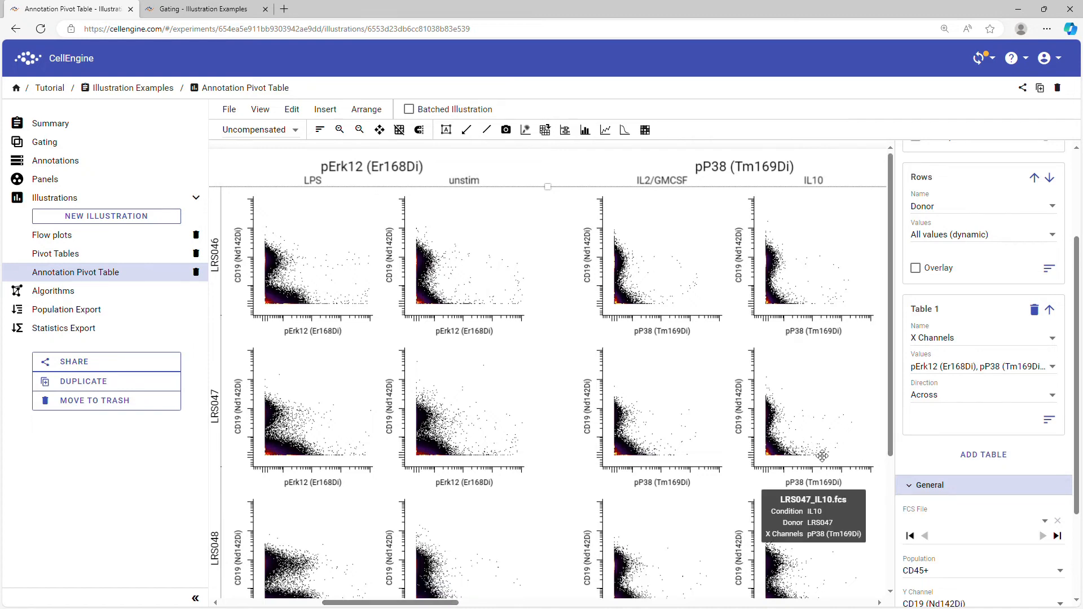
scroll(939, 461, "up", 3)
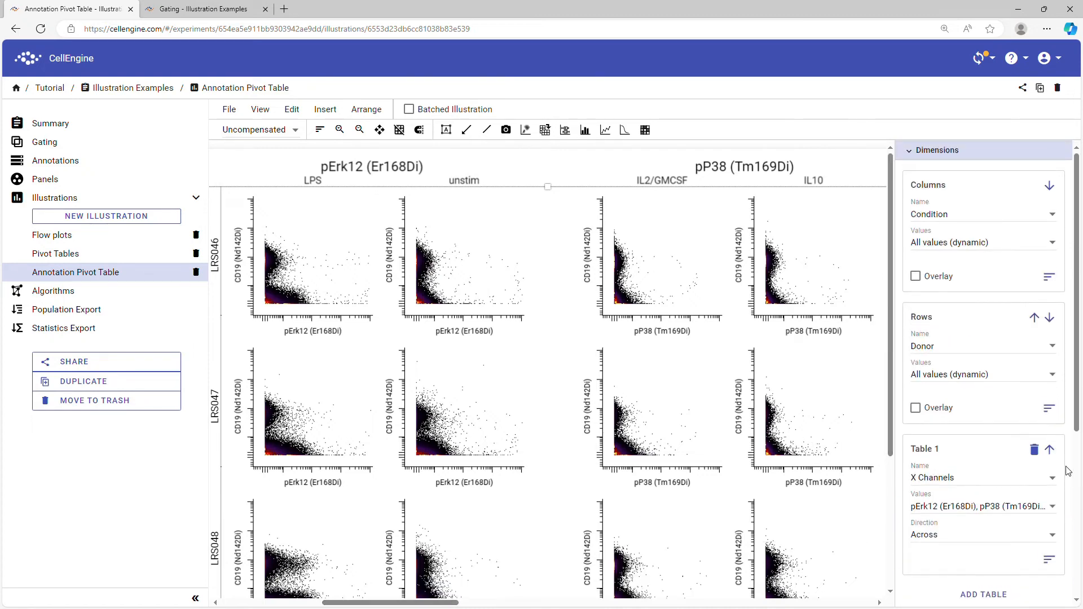
Try X Channels as the row dimension and Down as the table direction, restoring Donor rows and the Across direction.
left_click(1053, 452)
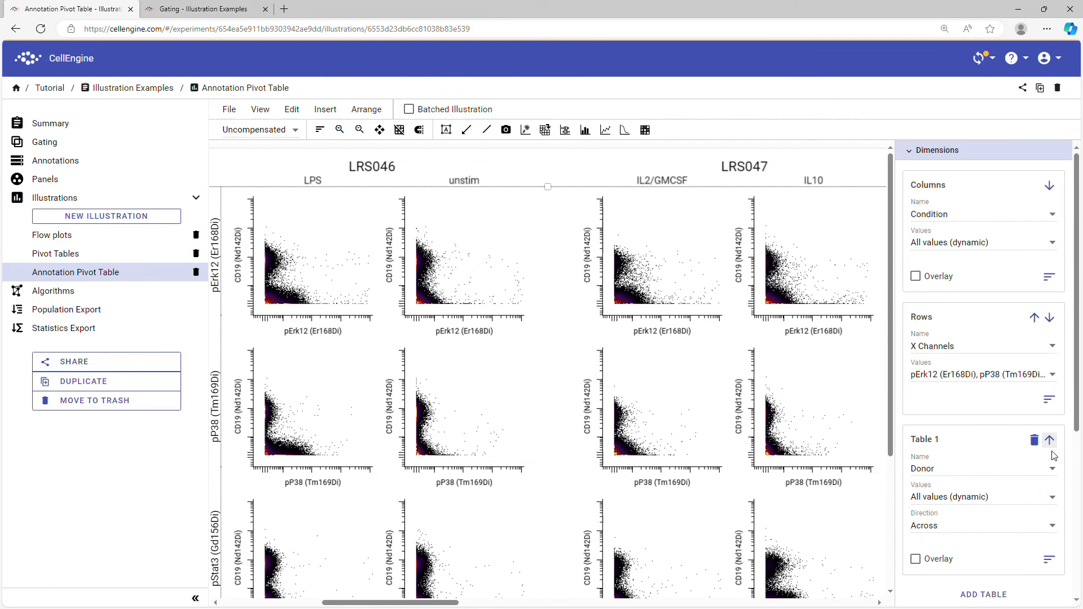
left_click(1051, 318)
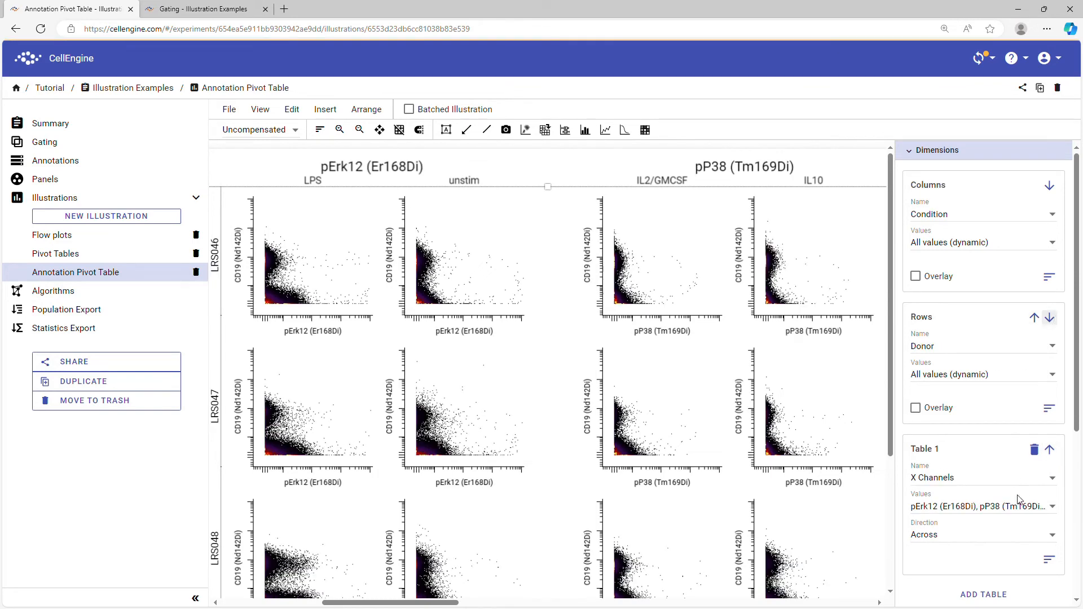
left_click(951, 536)
left_click(960, 551)
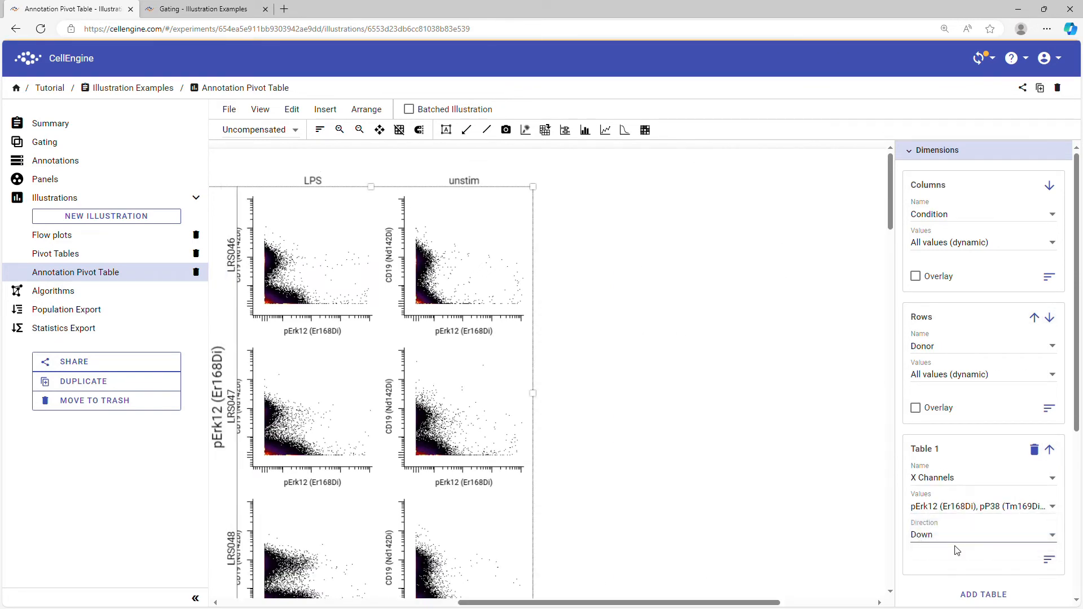
left_click(955, 536)
left_click(954, 529)
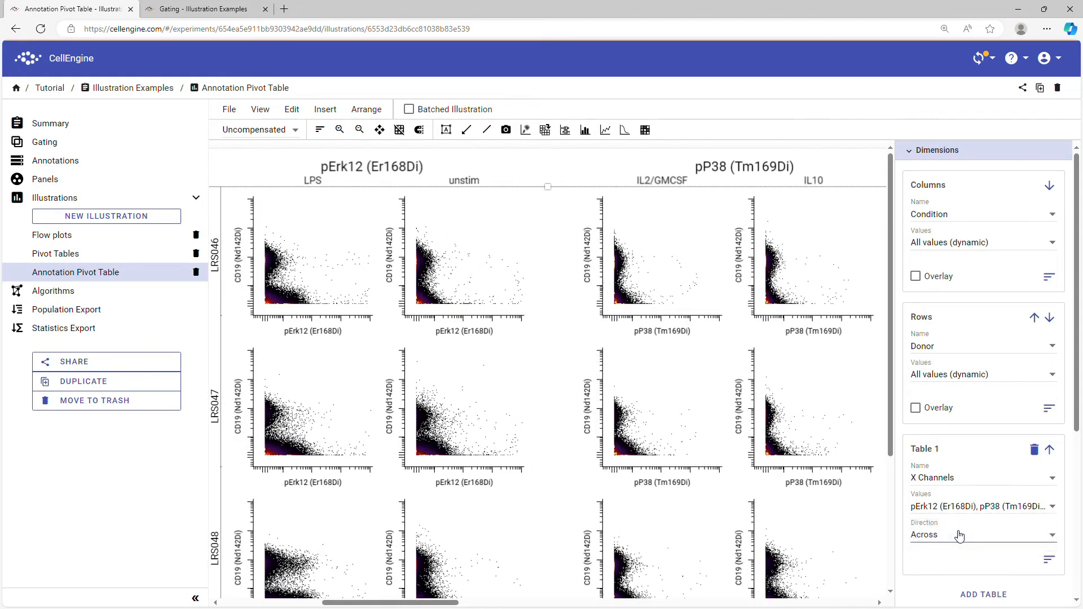
left_click_drag(394, 605, 255, 606)
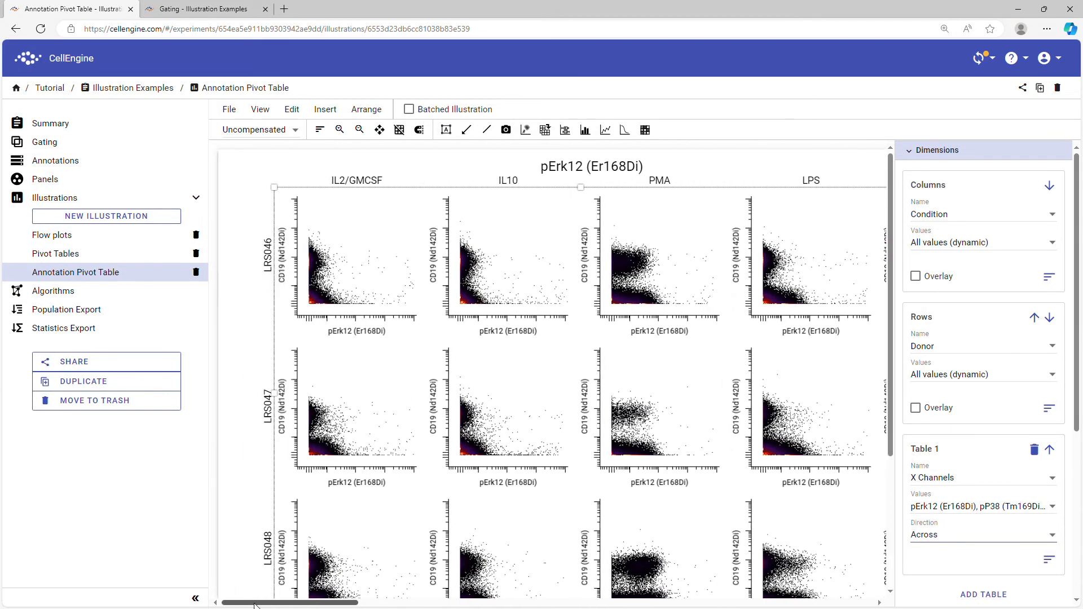
mouse_move(636, 506)
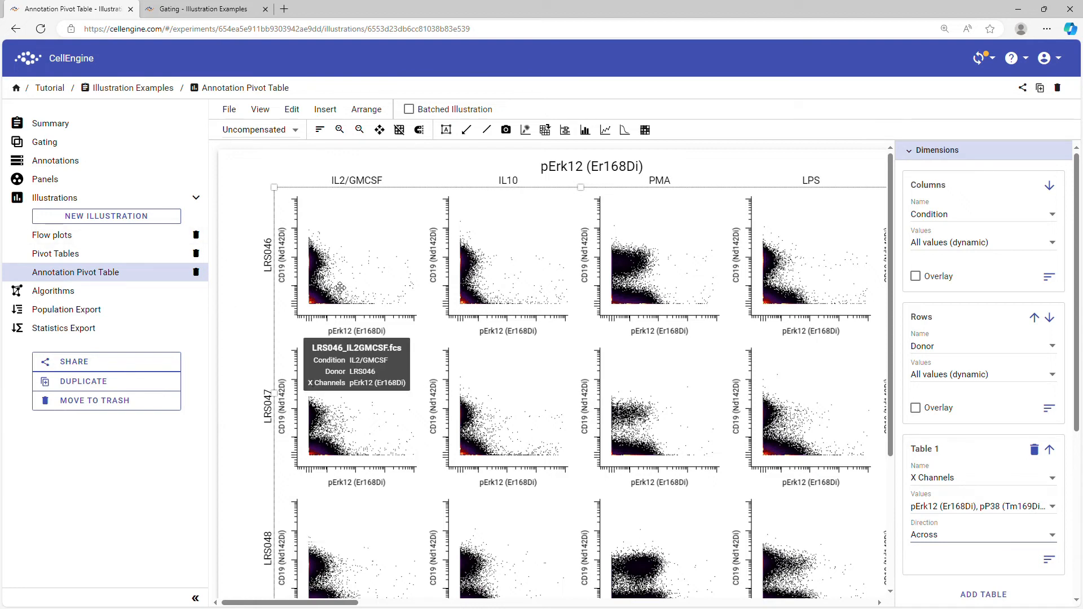
Create another new illustration and rename it NxN Plots.
left_click(158, 217)
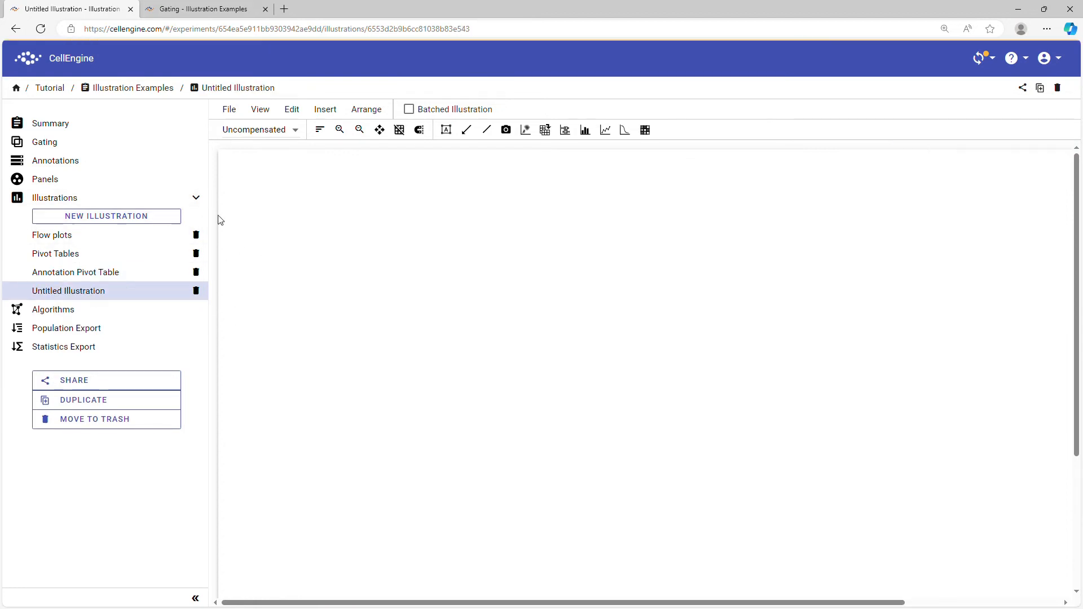
left_click(229, 92)
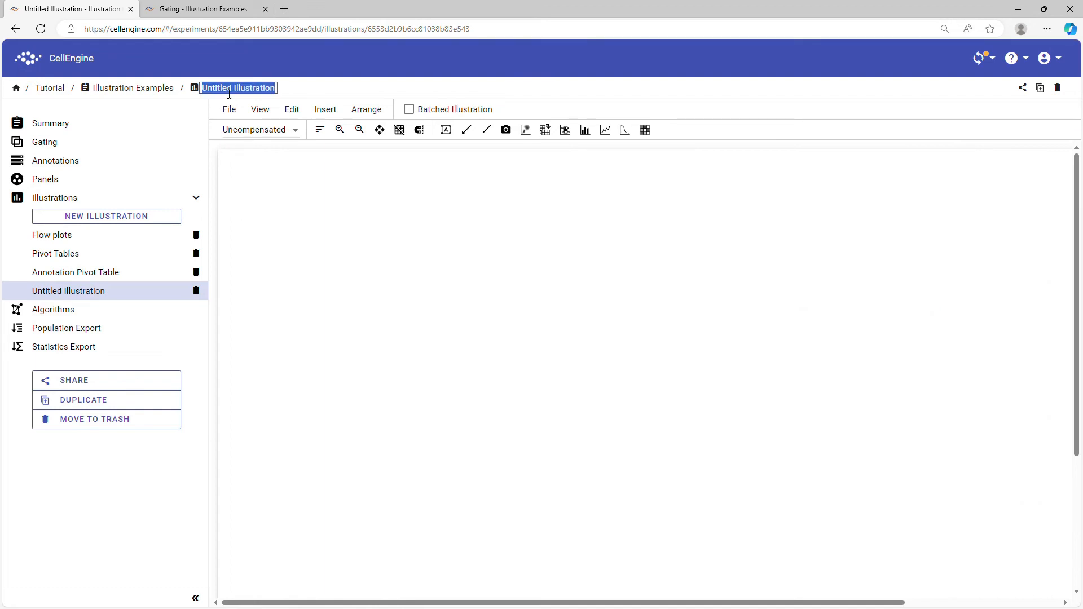
type("NxN ")
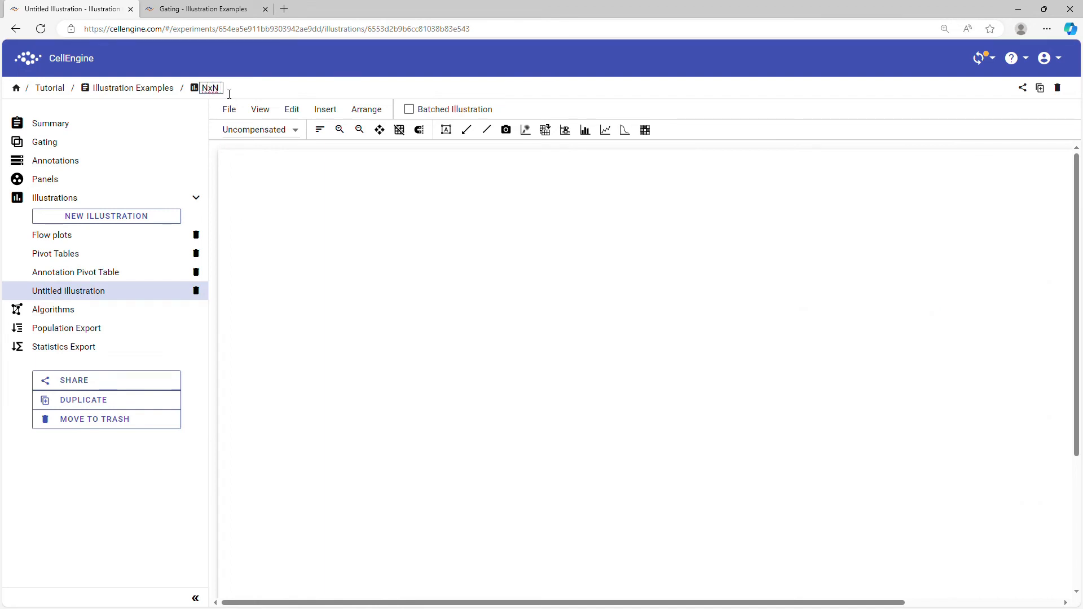
type("Plots")
key("Return")
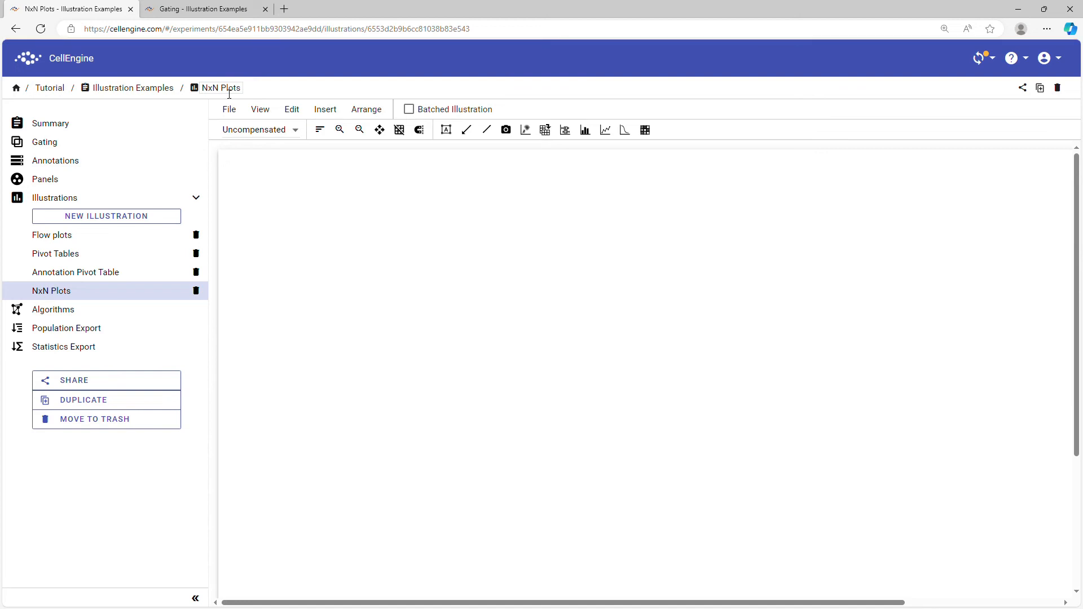
Insert a pivot table near the page's upper-left corner, with X Channels columns for all channels from CD3 through CD123.
left_click(550, 134)
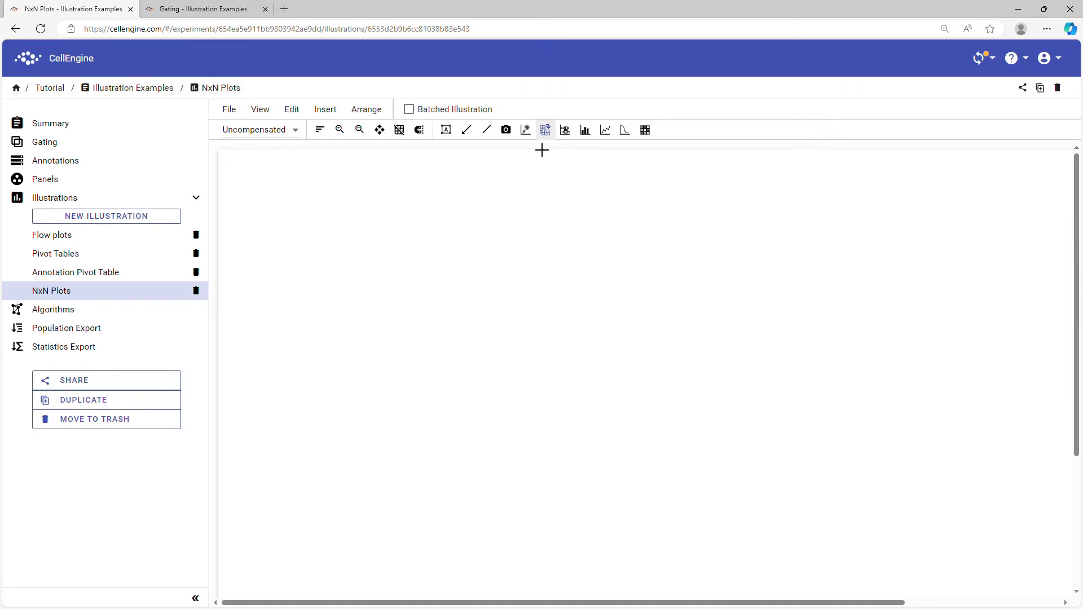
left_click(272, 197)
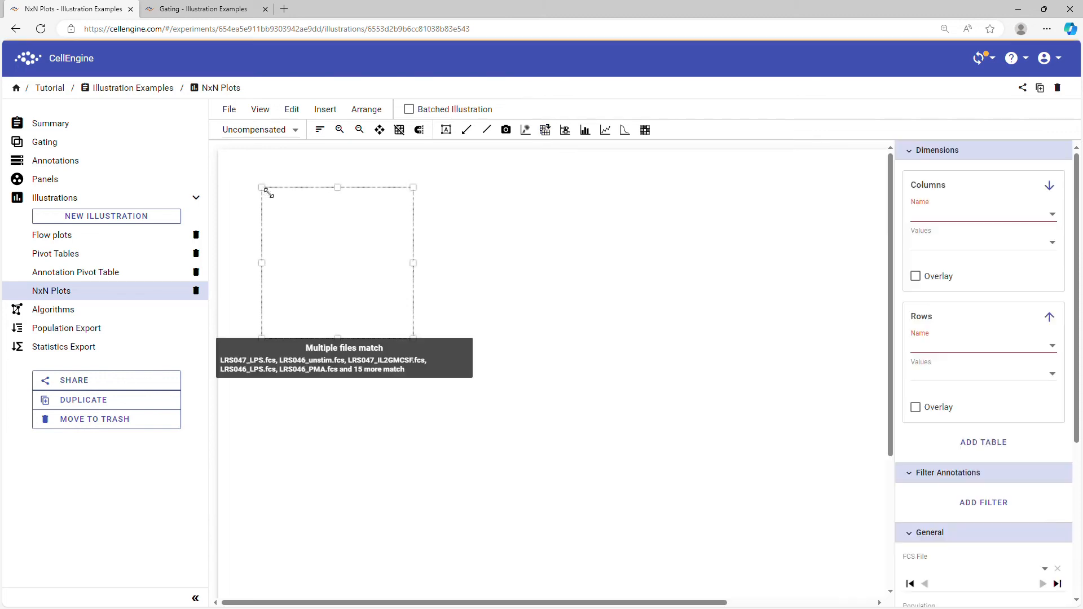
left_click(952, 215)
left_click(940, 189)
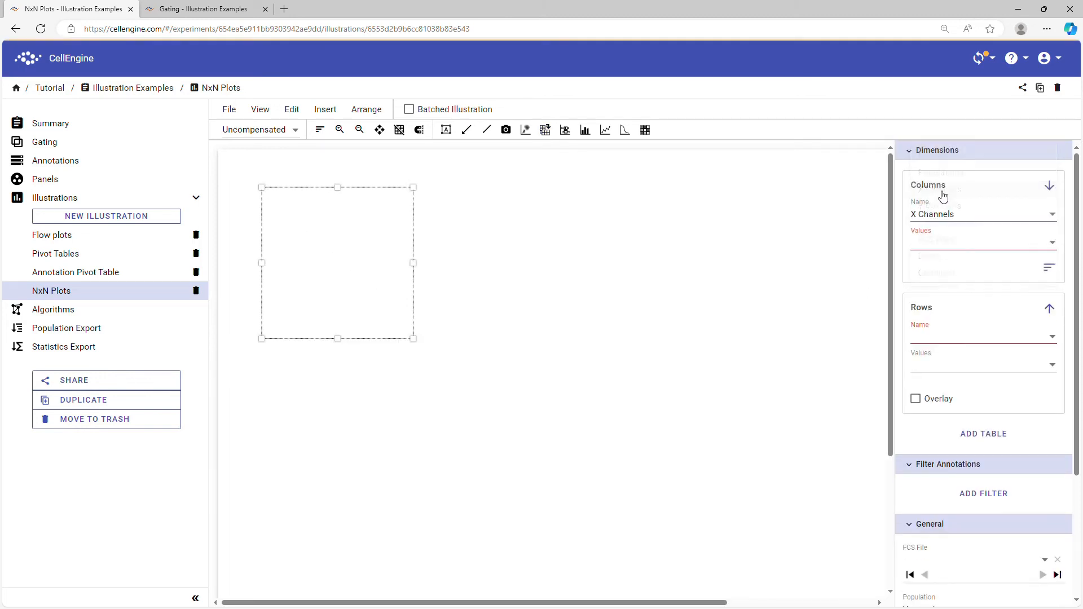
left_click(967, 241)
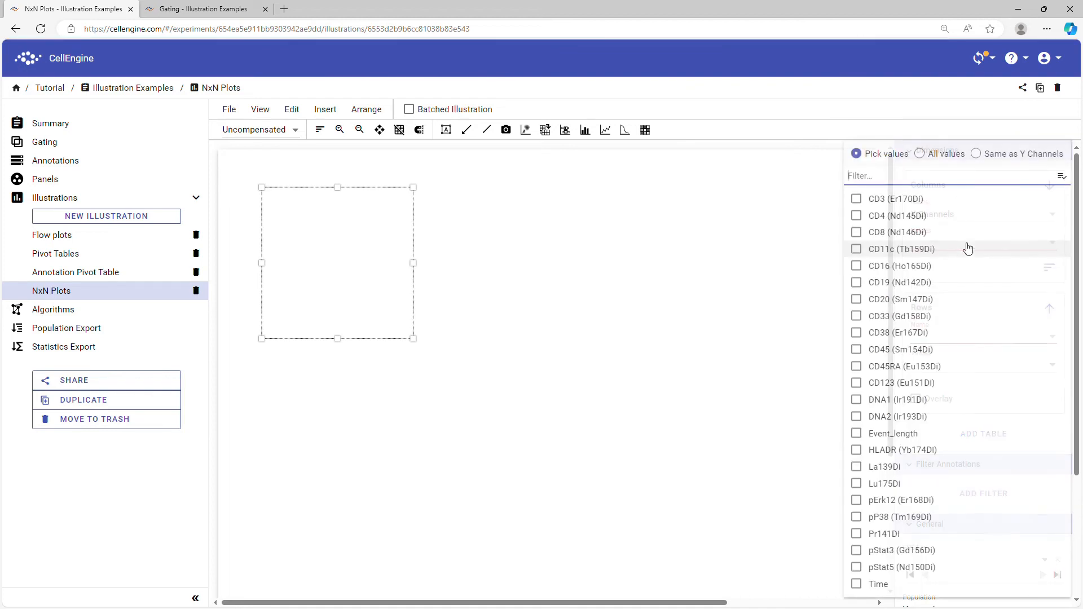
left_click(856, 199)
left_click(857, 383, "shift")
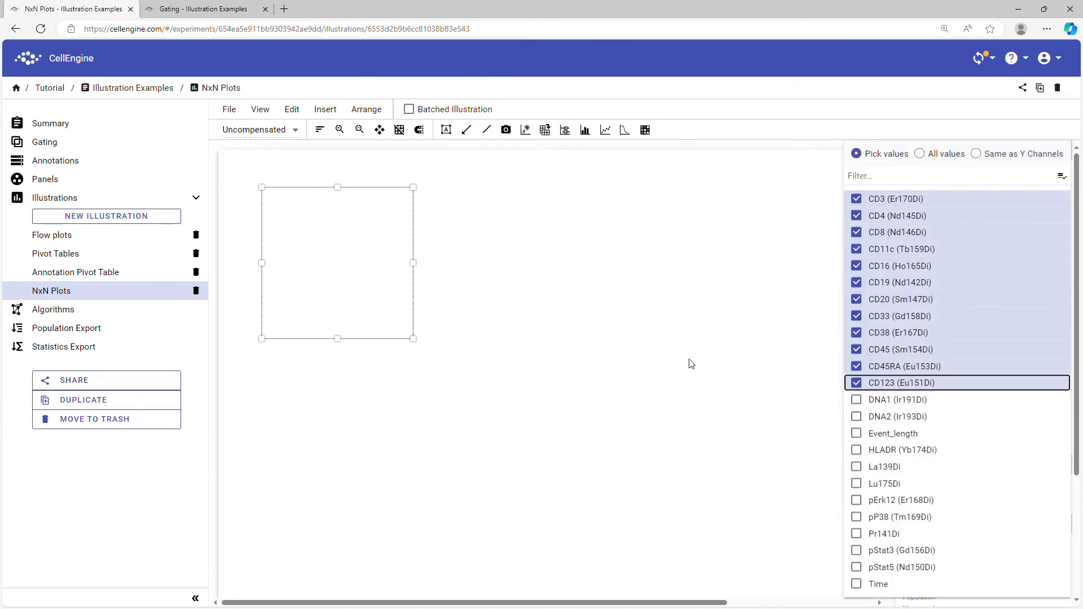
left_click(713, 374)
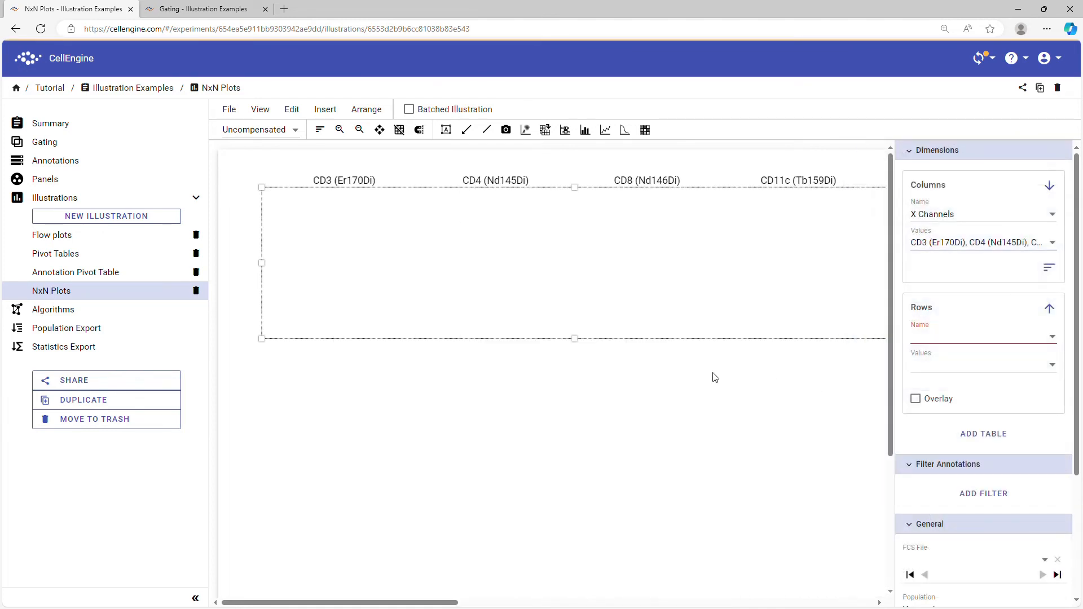
Set the pivot table's row dimension to Y Channels, with its values the same as the X Channels.
left_click(939, 338)
left_click(940, 329)
left_click(949, 366)
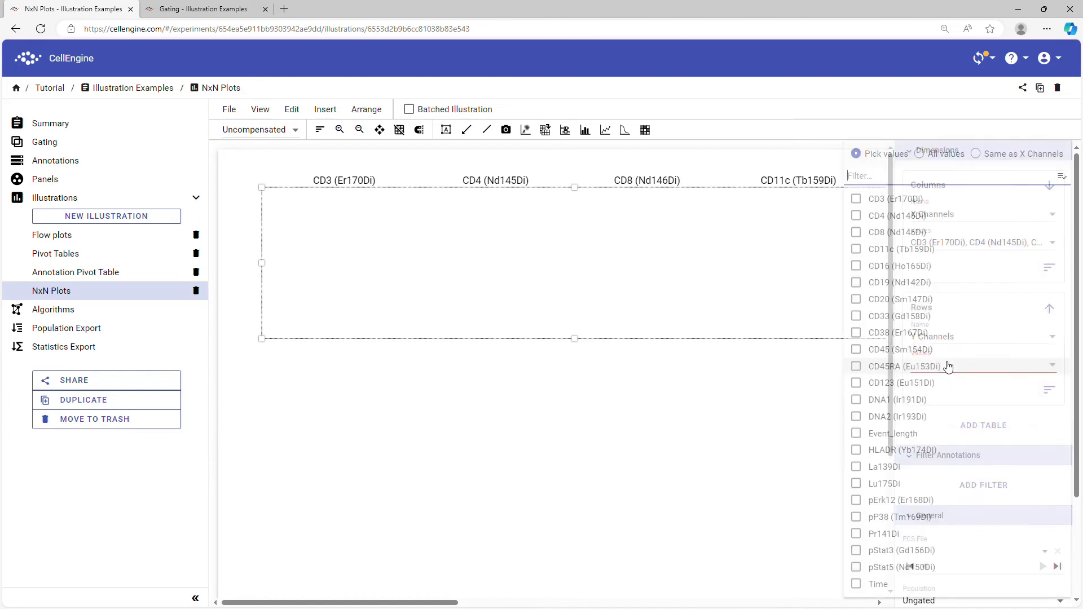
left_click(997, 160)
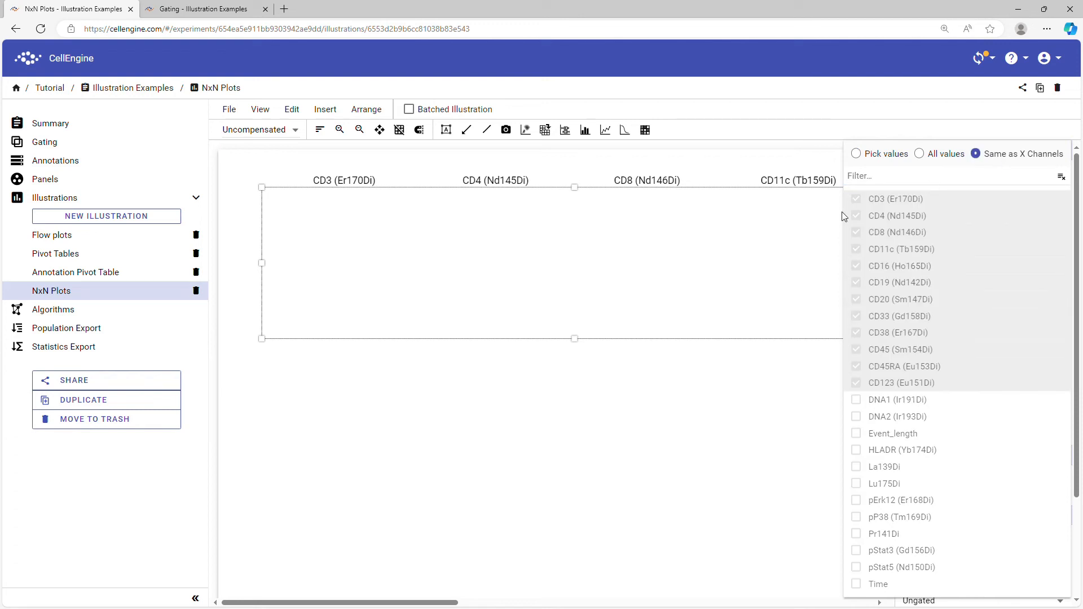
left_click(634, 280)
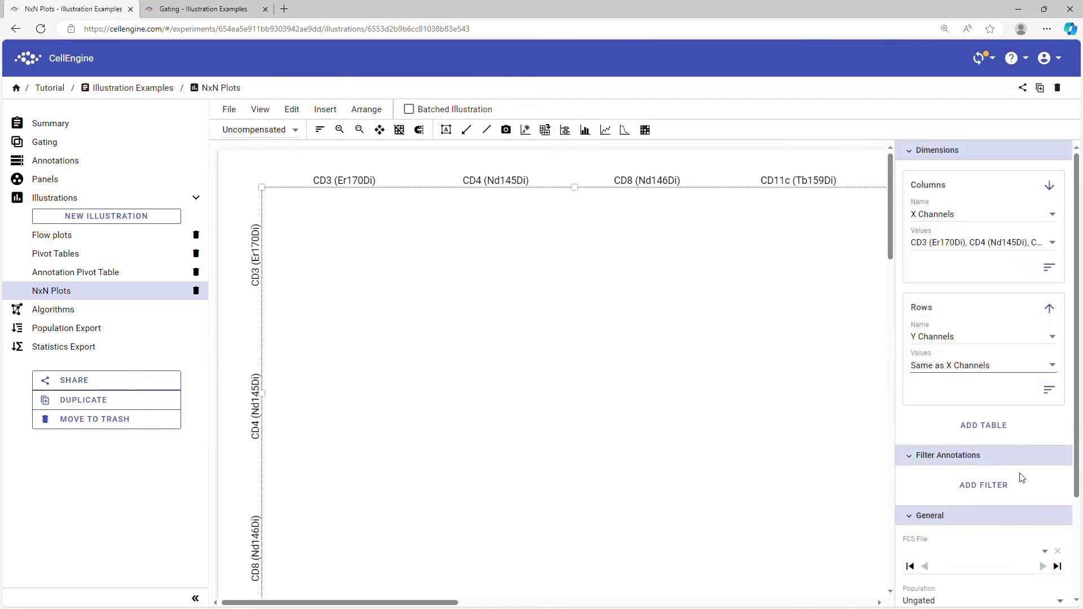
Select the last FCS file, LRS049_unstim.fcs, for the pivot table and look through the resulting channel-by-channel plots.
scroll(1019, 478, "down", 3)
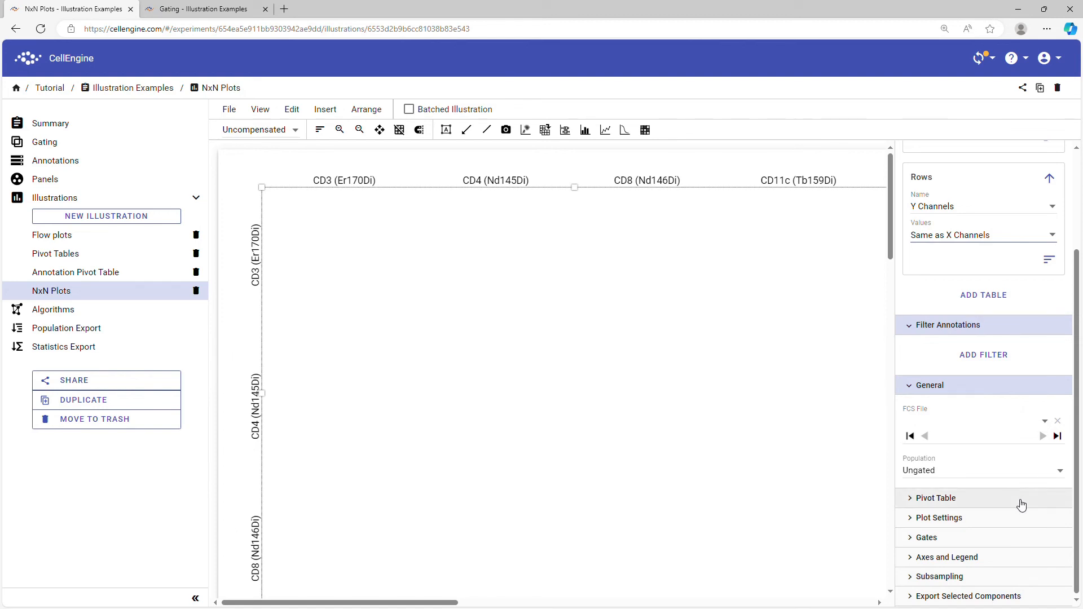
left_click(1058, 436)
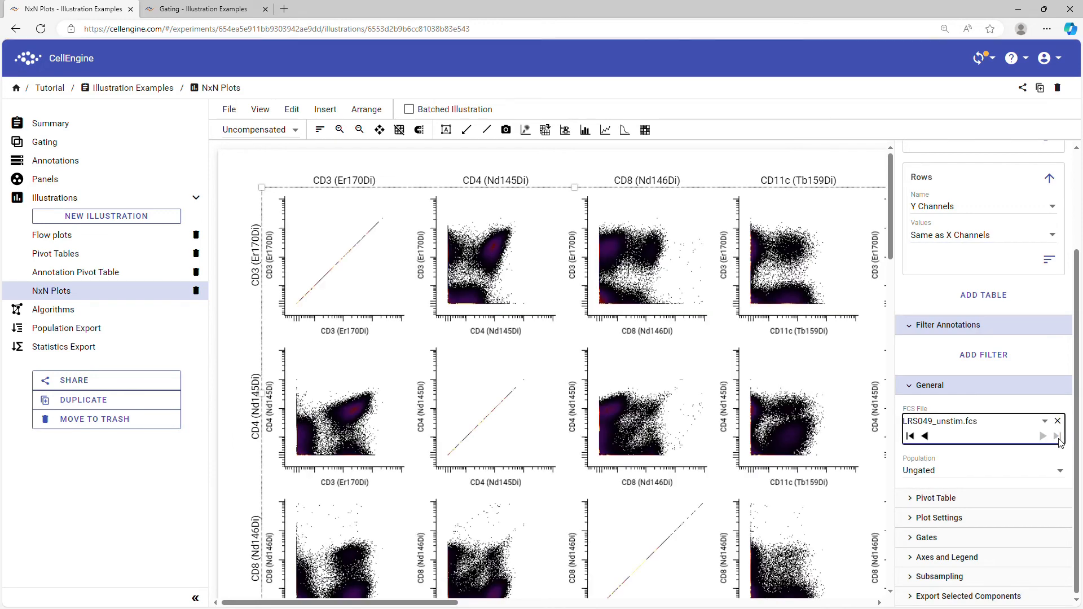
scroll(725, 454, "down", 5)
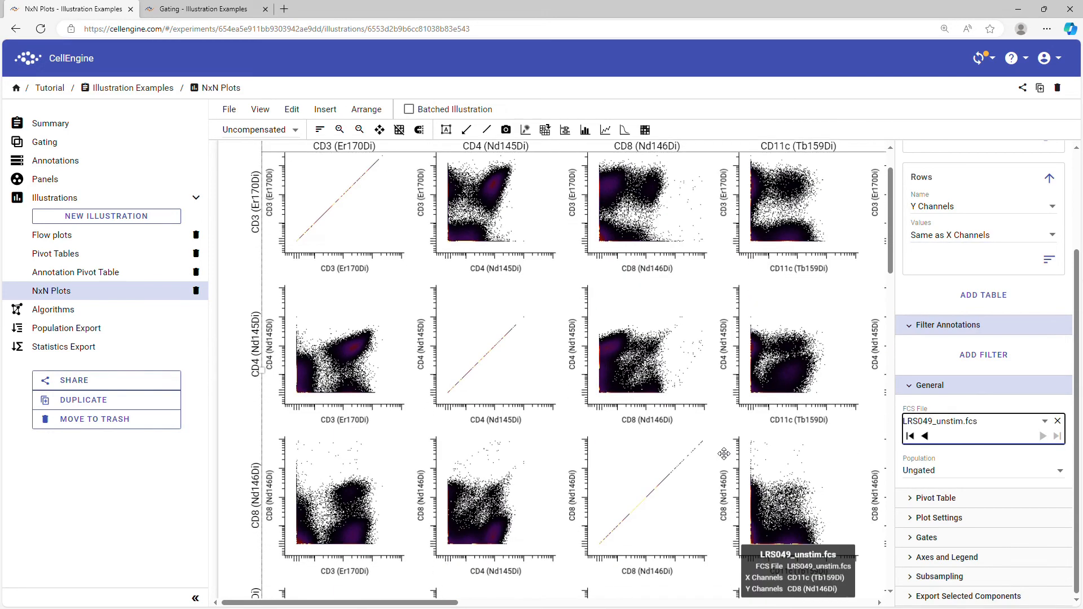
scroll(724, 454, "up", 1)
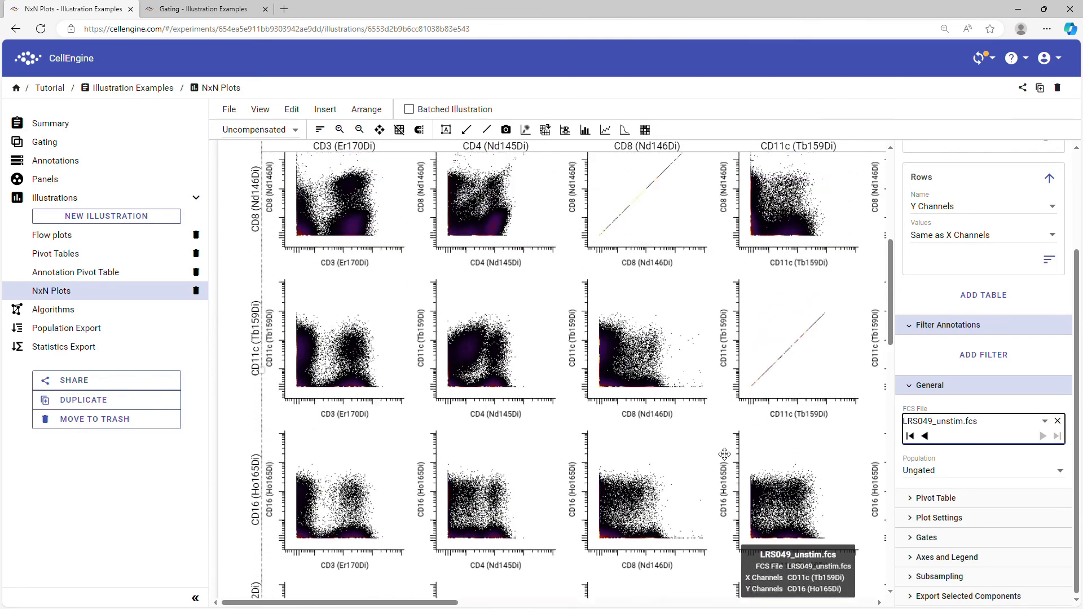
scroll(727, 454, "up", 2)
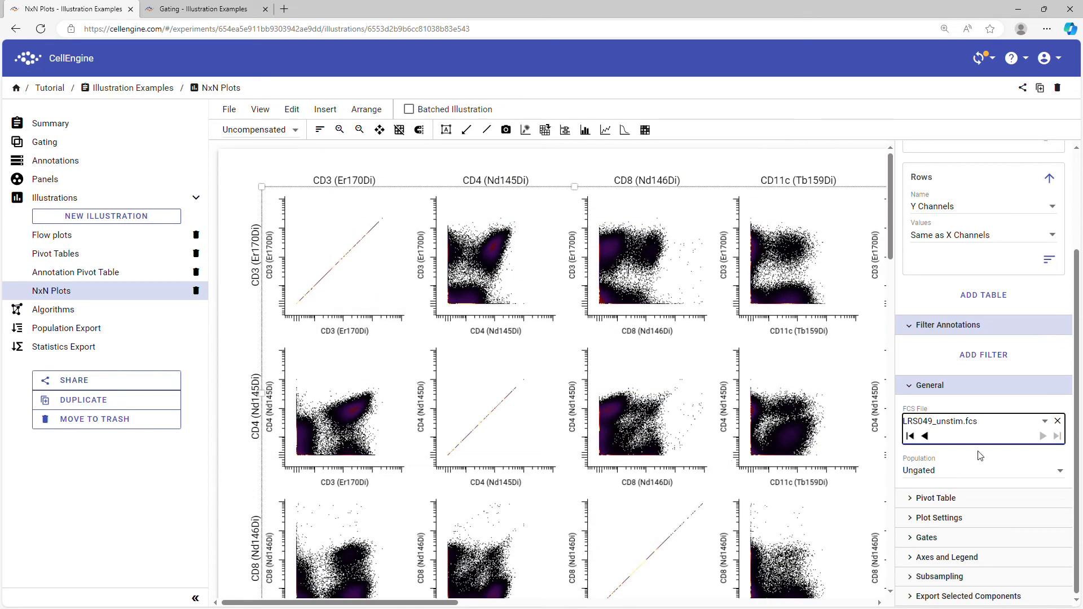
scroll(981, 456, "up", 2)
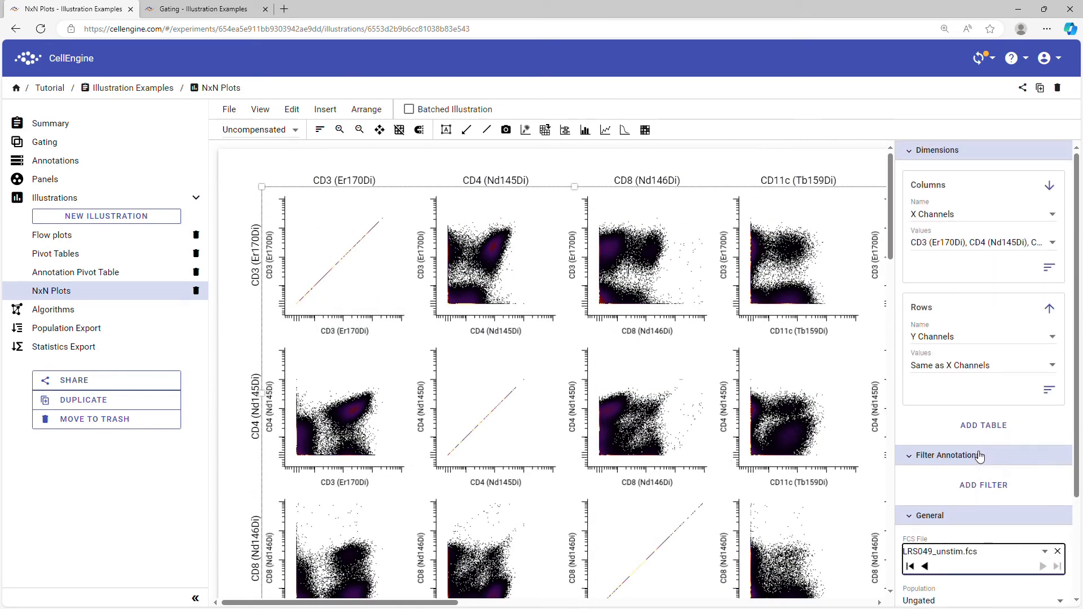
Examine the pivot table's label, spacing and plot settings, including the available plot types, keeping Dot - Density.
scroll(979, 502, "down", 4)
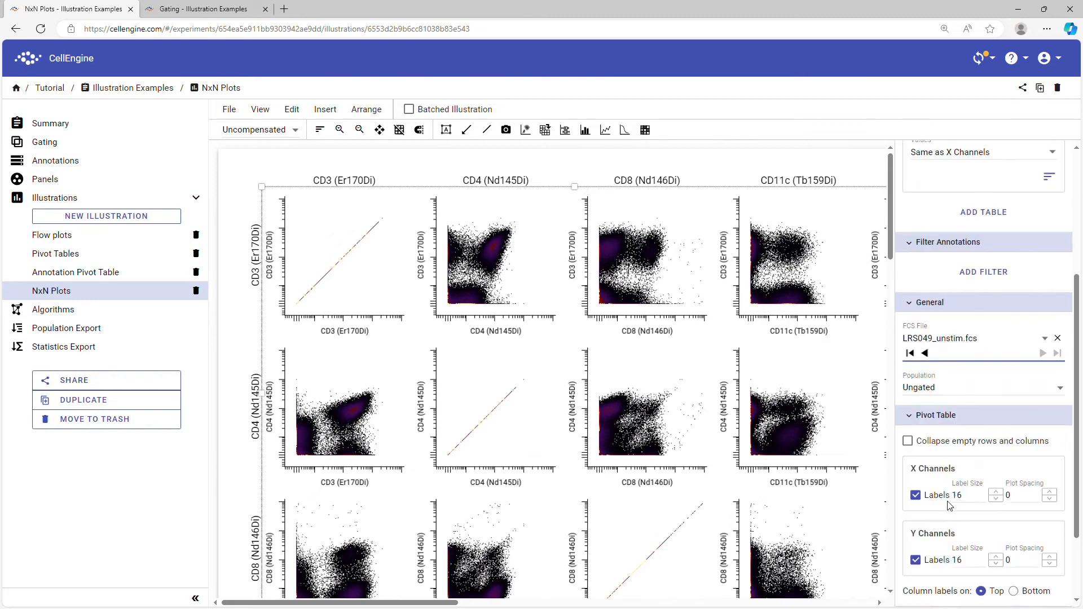
scroll(955, 521, "down", 2)
left_click(956, 518)
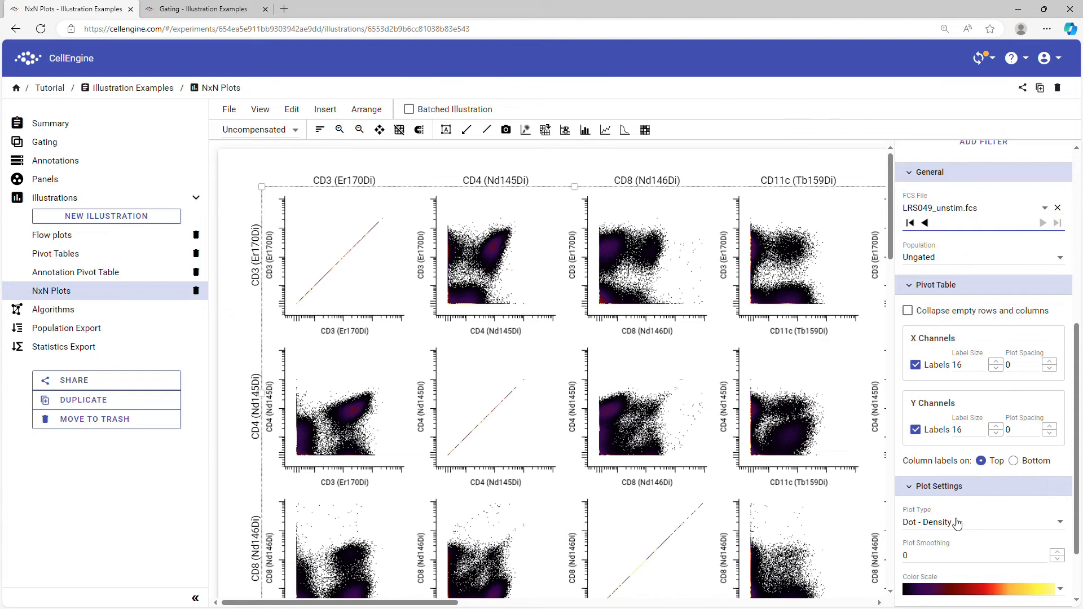
left_click(957, 523)
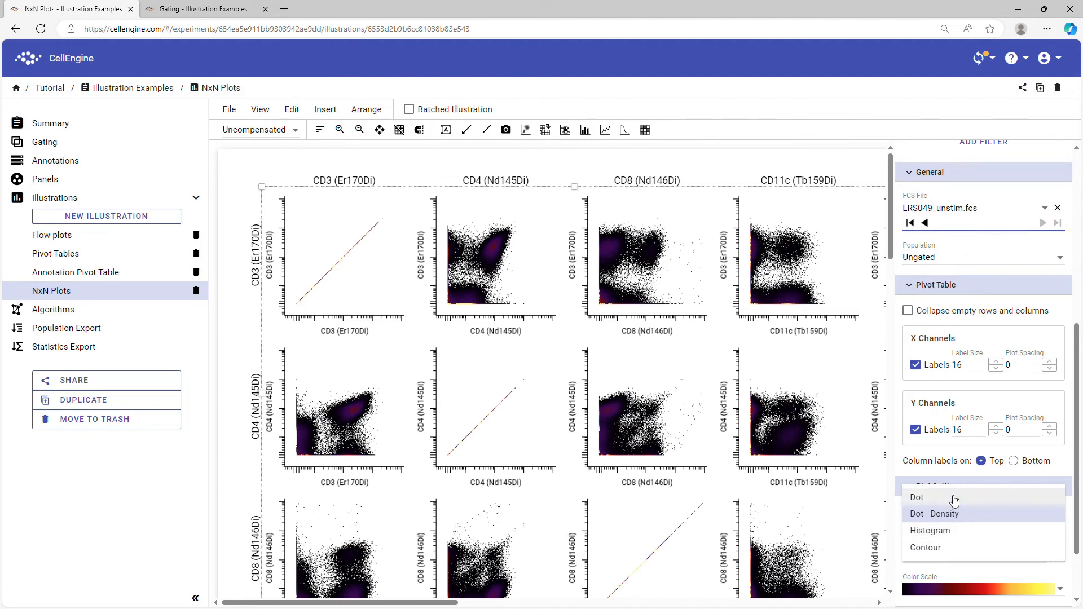
left_click(513, 355)
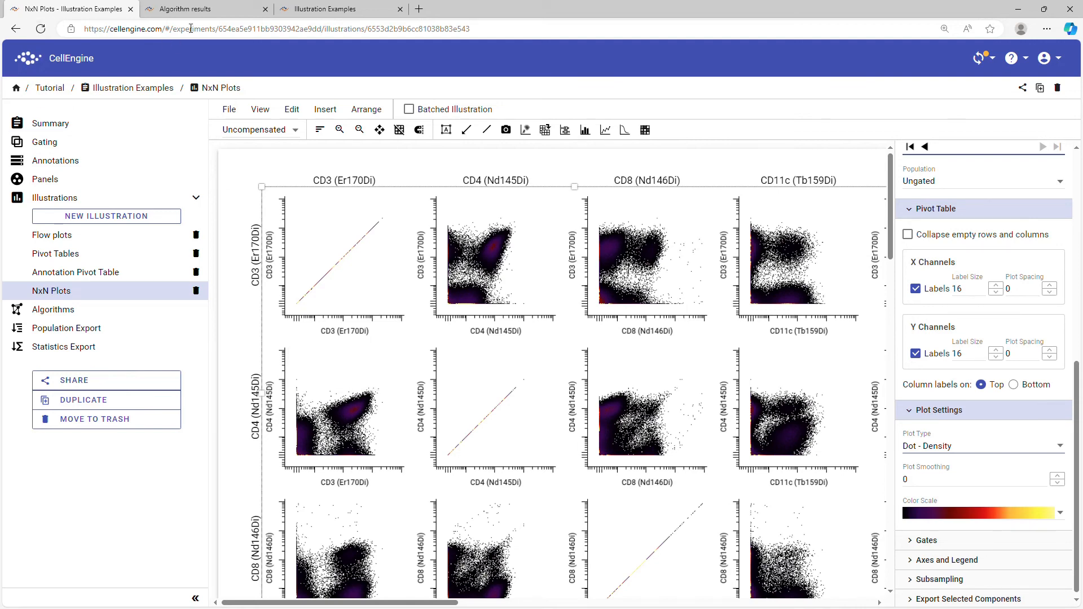
Switch to the Algorithm results experiment and create a new illustration containing a blank pivot table.
left_click(179, 12)
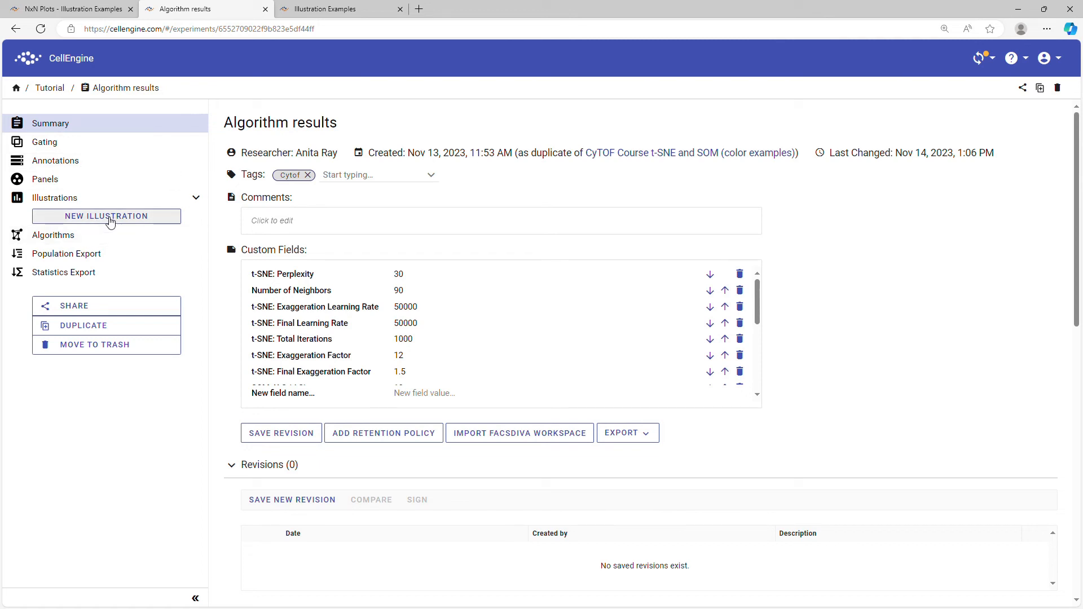
left_click(111, 218)
left_click(542, 133)
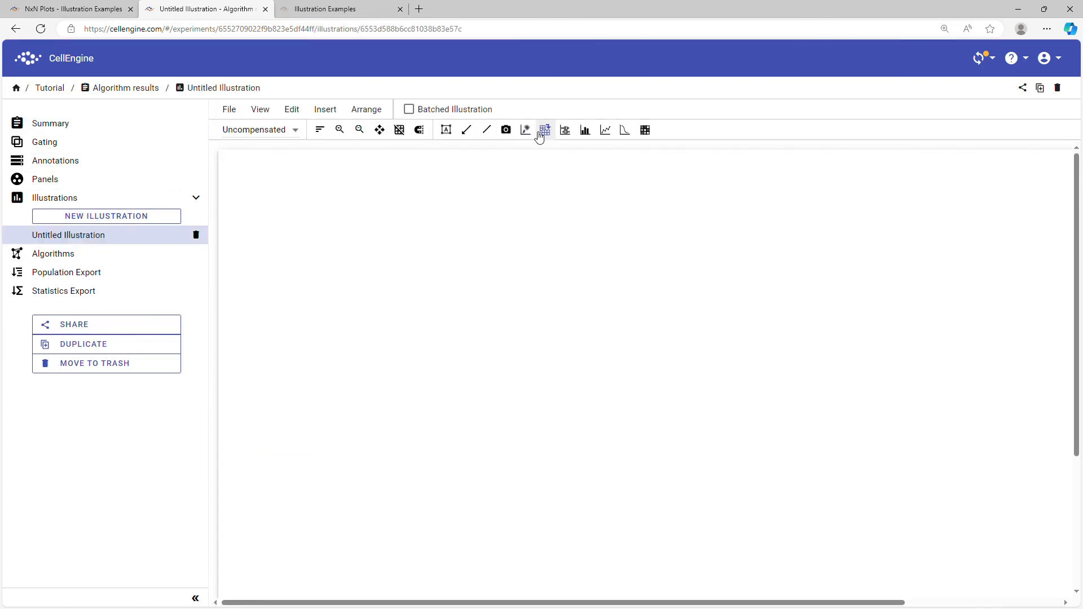
left_click(348, 234)
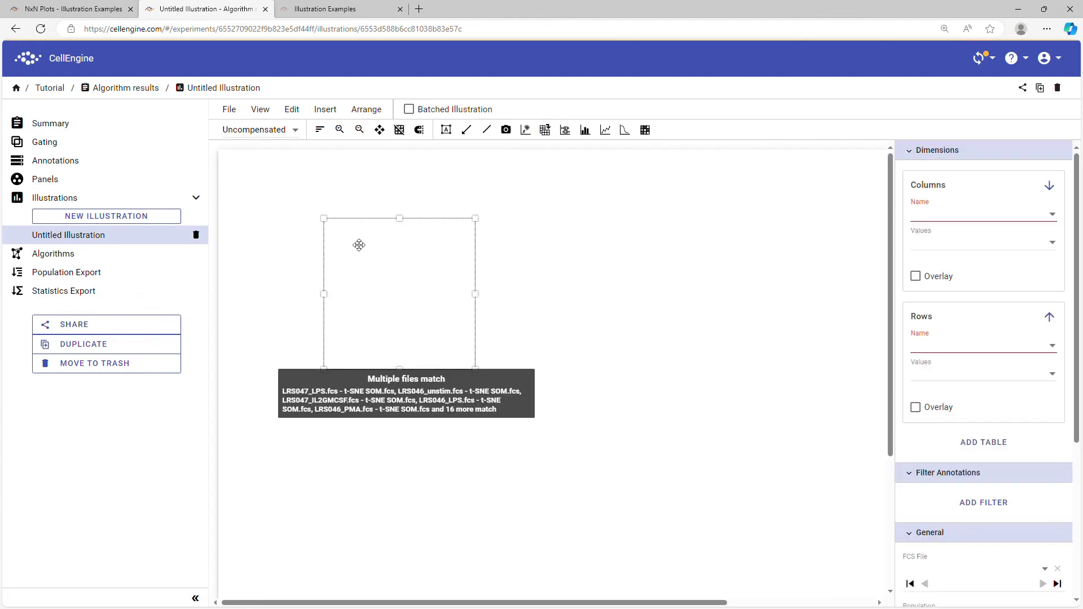
Set the new pivot table's row dimension to Populations with the value Ungated.
left_click(930, 346)
left_click(940, 270)
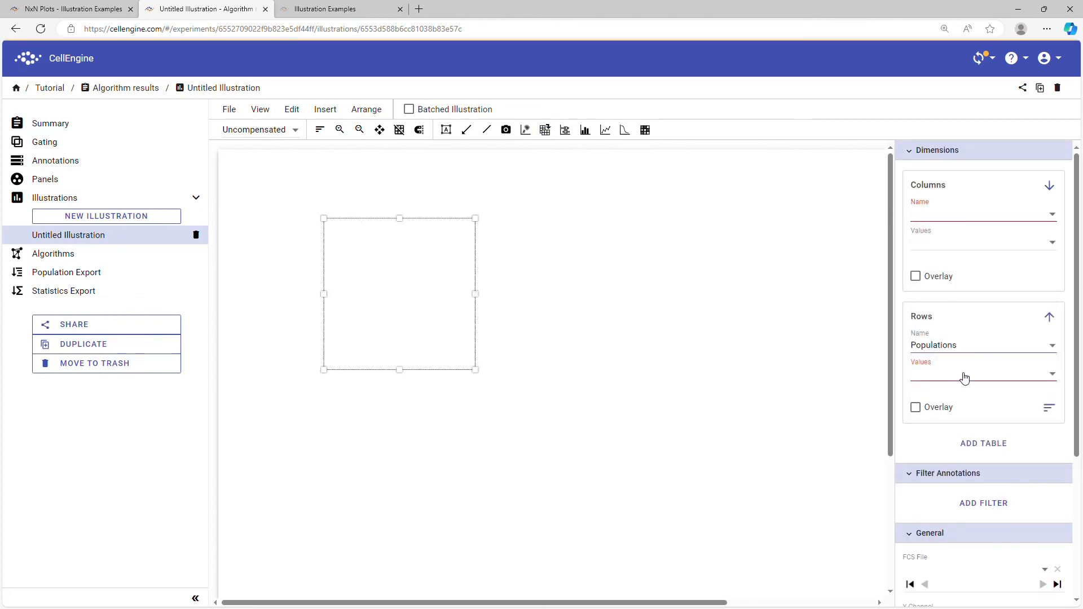
left_click(962, 373)
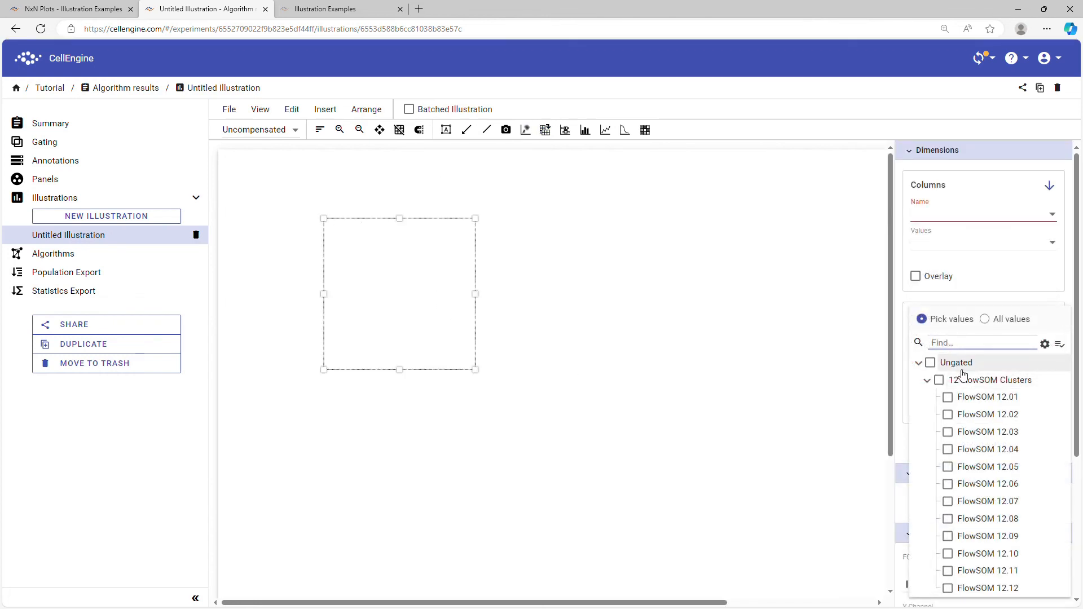
left_click(930, 363)
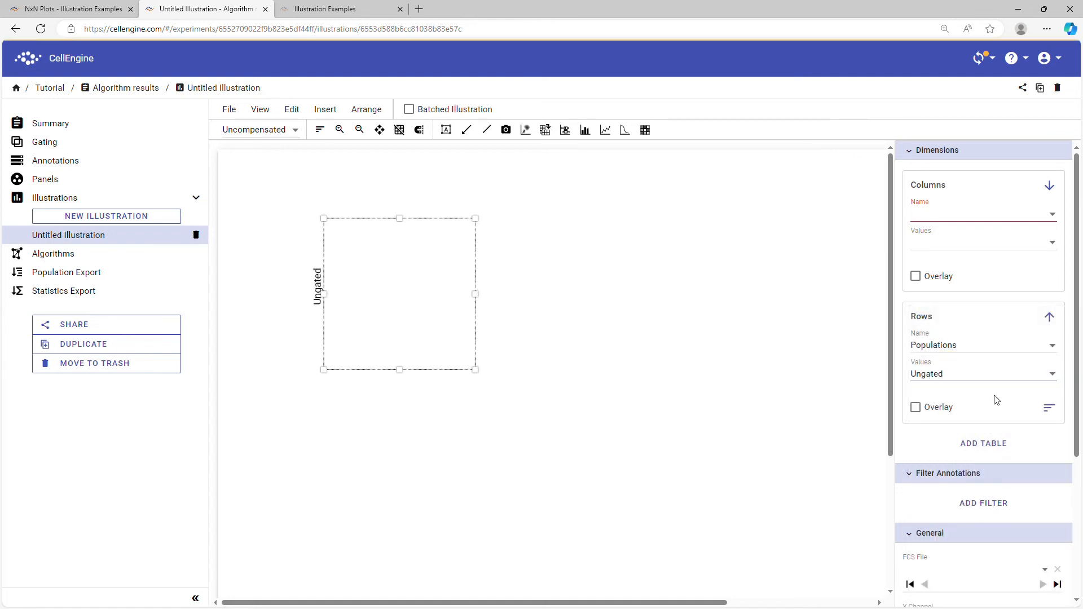
Assign t-SNE 2 to the X channel and t-SNE 1 to the Y channel, and swap the two channels.
scroll(1013, 416, "down", 4)
left_click(975, 476)
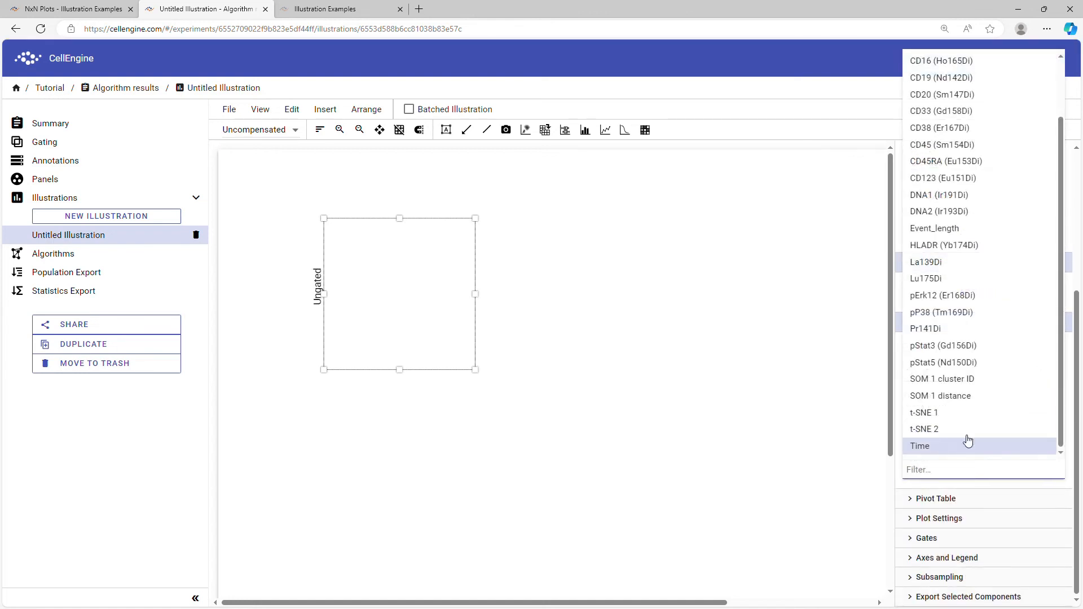
left_click(966, 429)
left_click(945, 407)
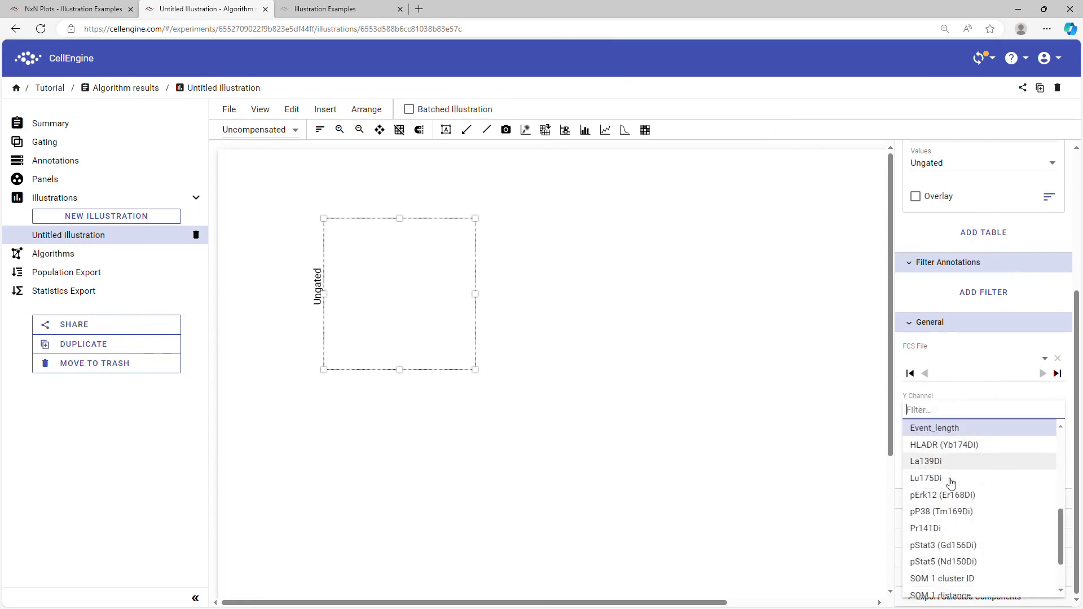
scroll(965, 541, "down", 3)
left_click(948, 556)
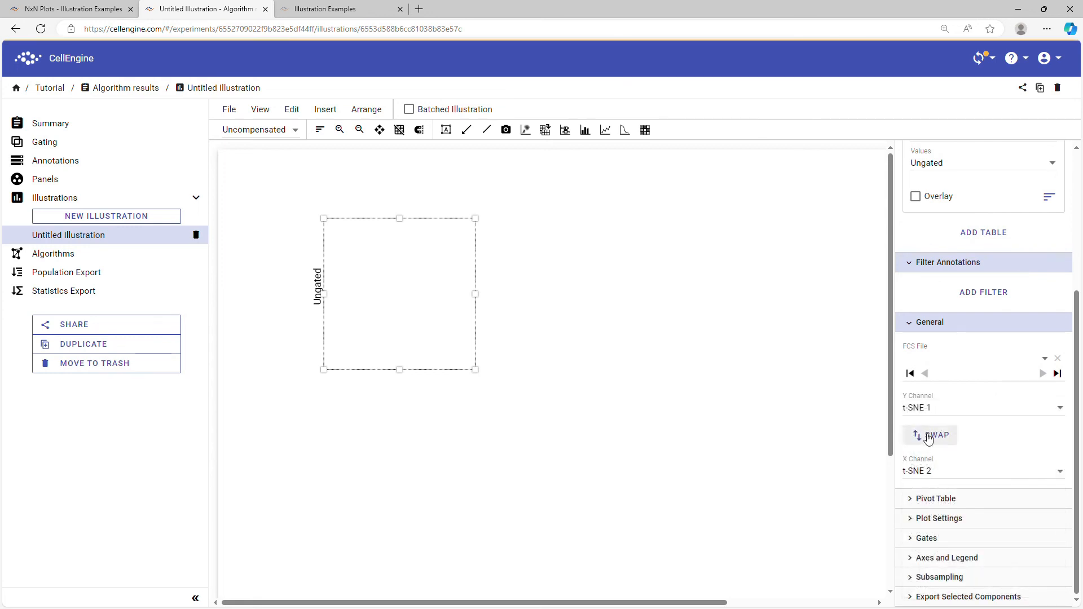
Select the last FCS file, the LRS049_unstim.fcs t-SNE SOM file, for the t-SNE pivot table.
scroll(979, 464, "up", 4)
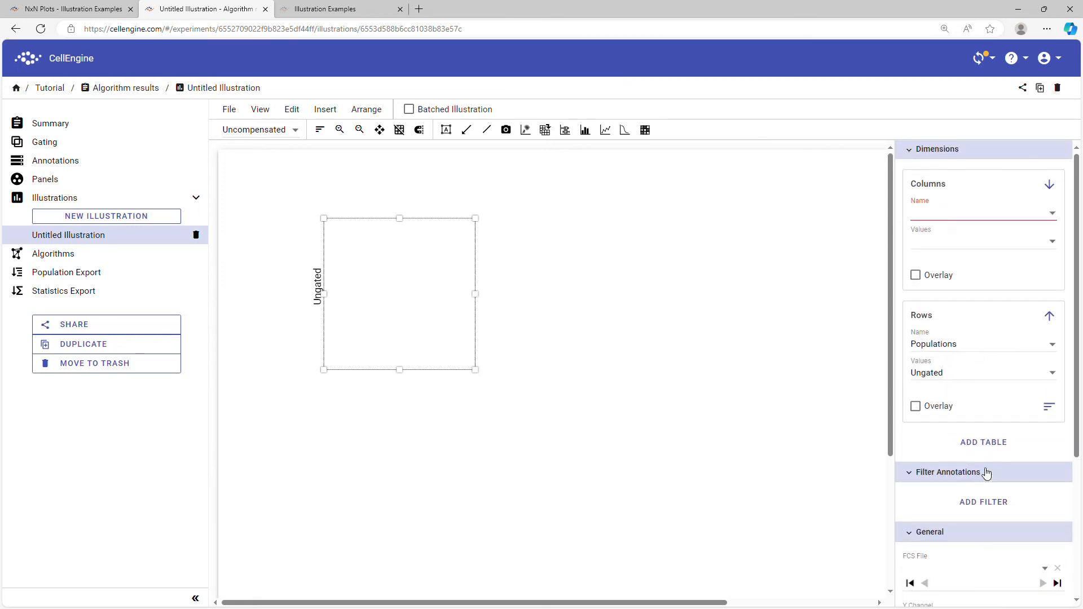
scroll(987, 474, "down", 1)
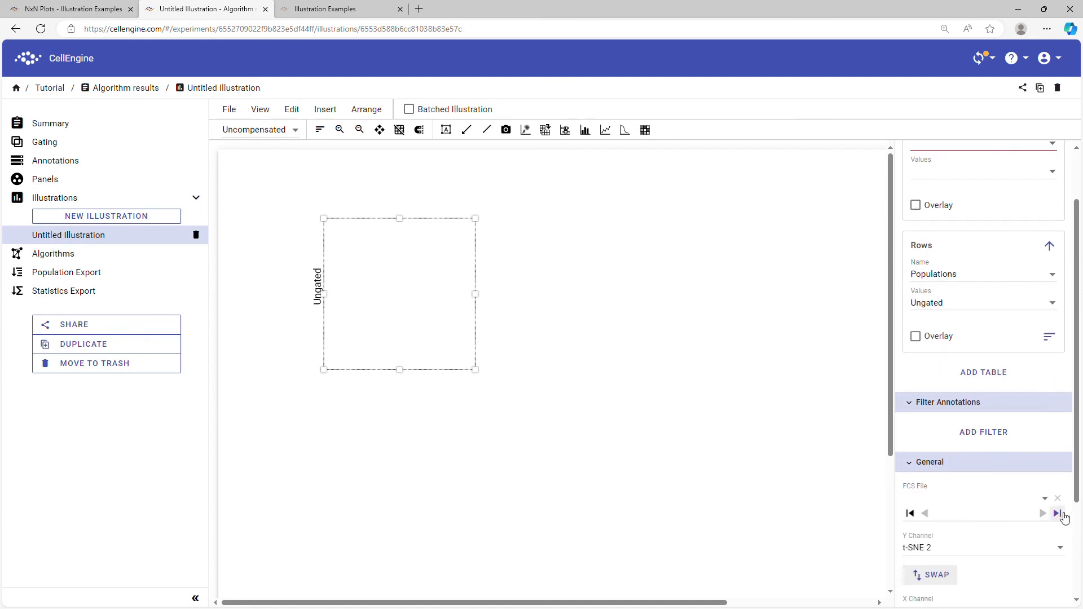
left_click(1059, 514)
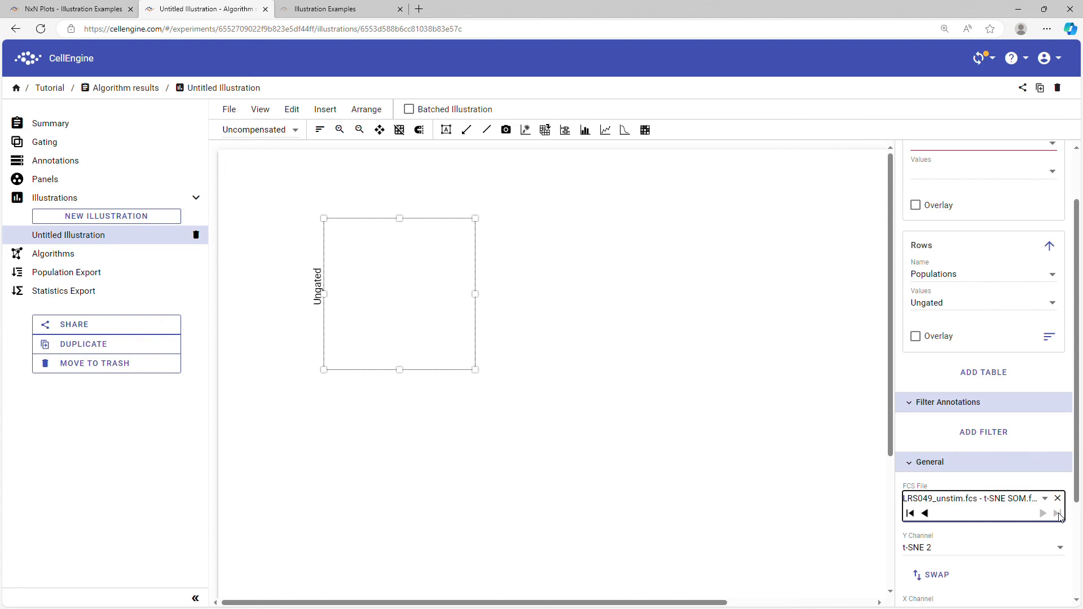
Set the t-SNE pivot table's columns to Color Channels with CD3 (Er170Di), CD4 (Nd145Di) and CD8 (Nd146Di).
scroll(1057, 515, "up", 1)
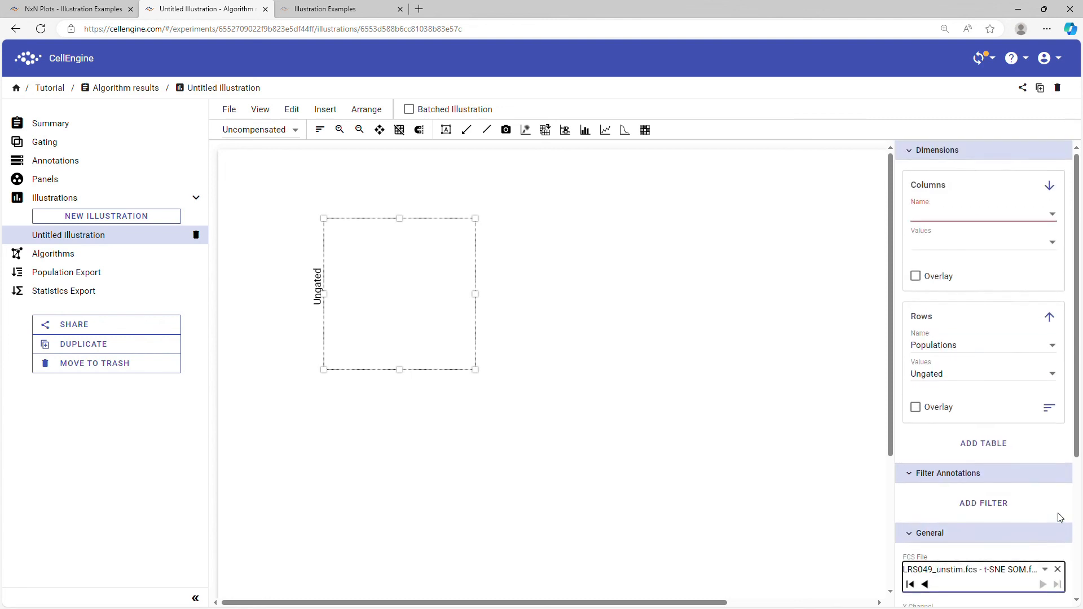
left_click(952, 214)
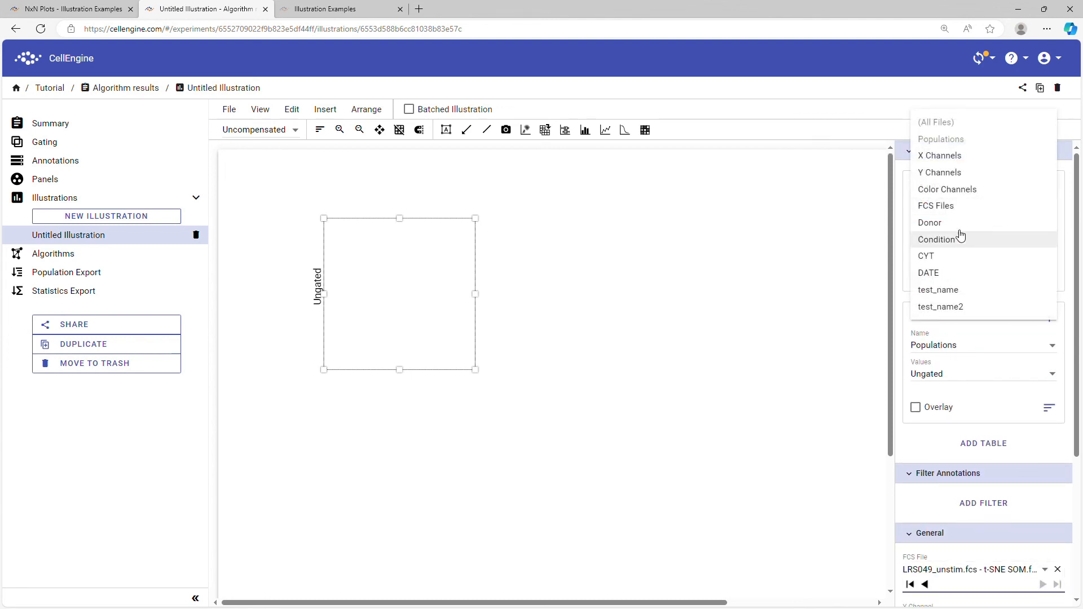
left_click(948, 189)
left_click(958, 248)
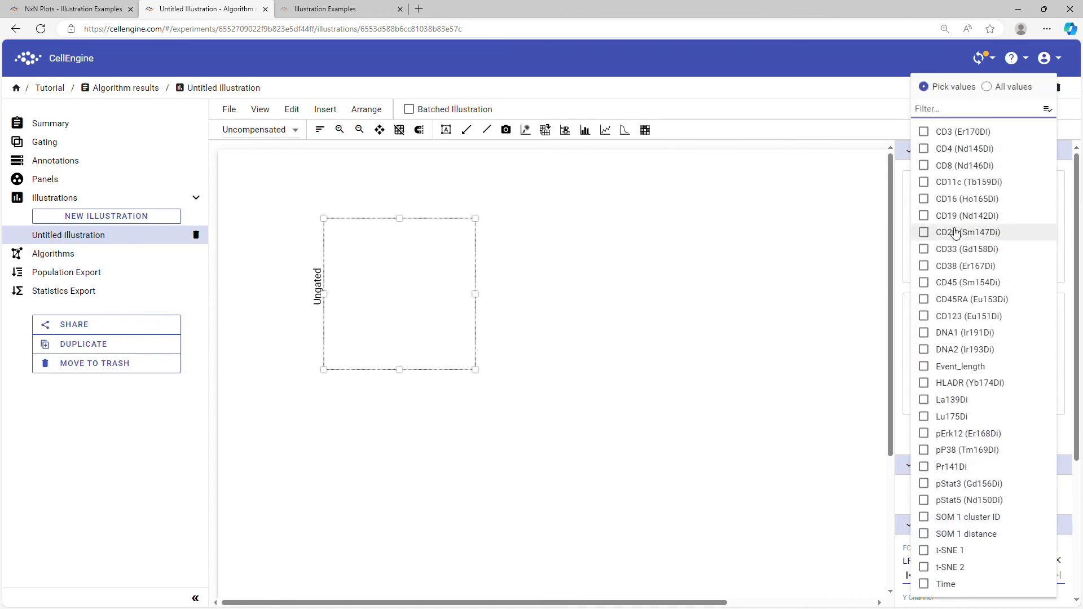
left_click(923, 131)
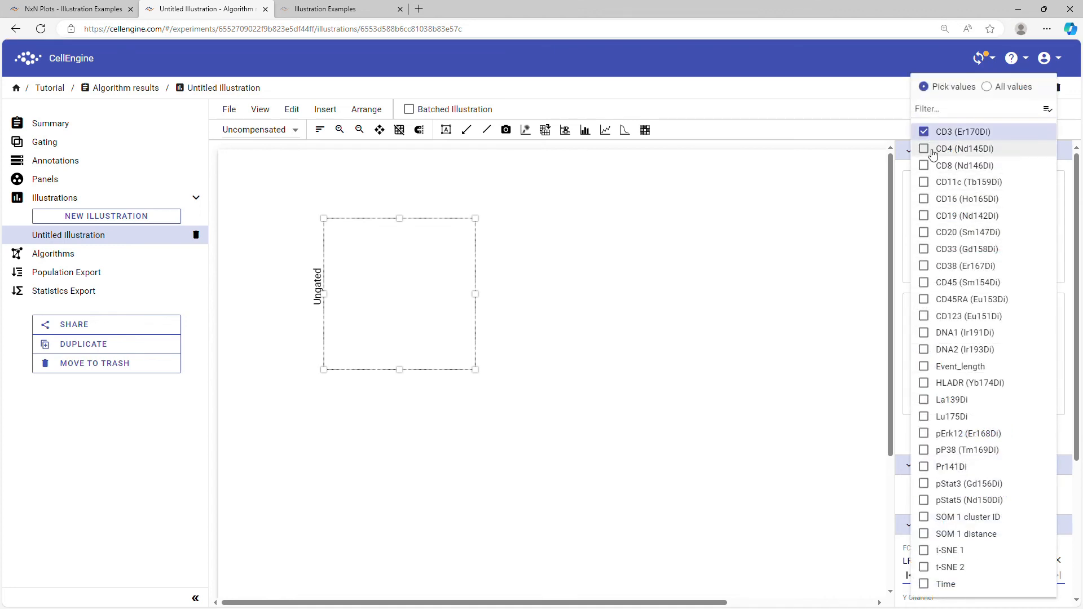
left_click(923, 149)
left_click(924, 165)
left_click(646, 290)
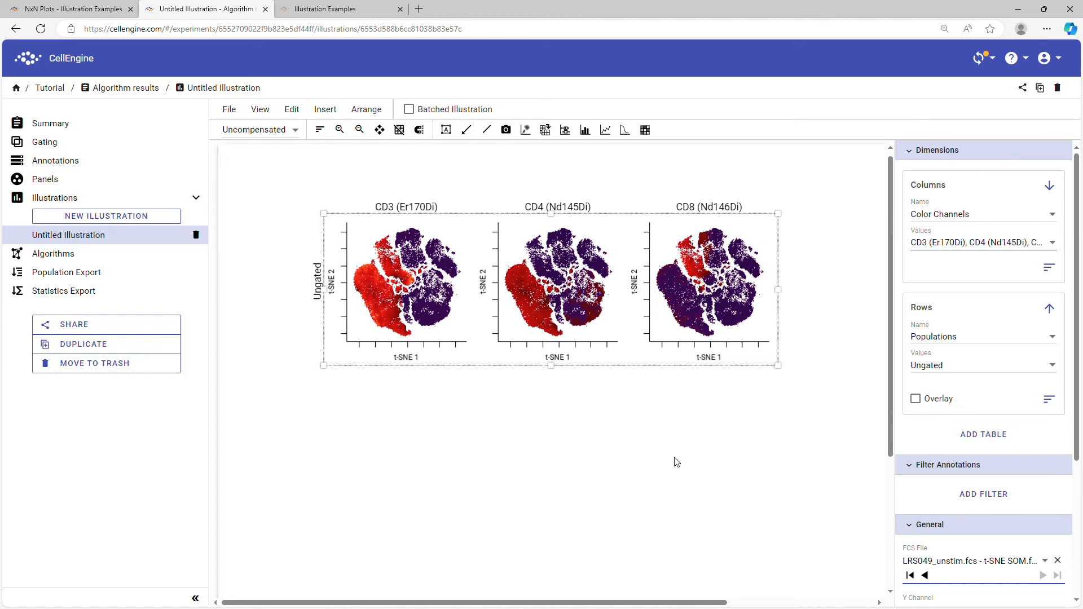
Duplicate the t-SNE pivot table below the original and set the copy's row populations to FlowSOM 12.01 through FlowSOM 12.12 instead of Ungated.
left_click_drag(567, 381, 580, 477)
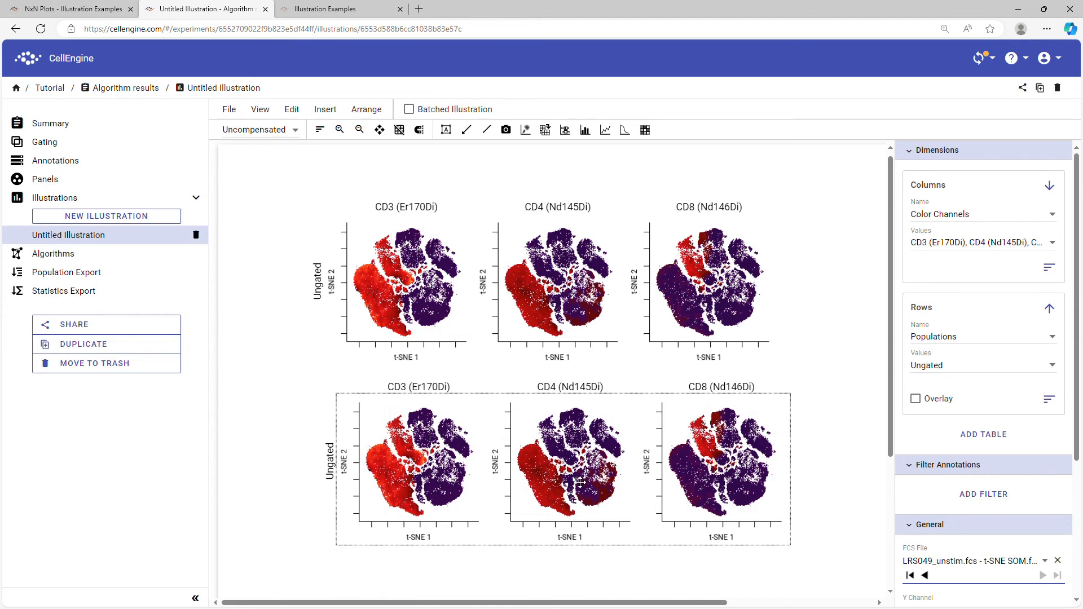
left_click(960, 374)
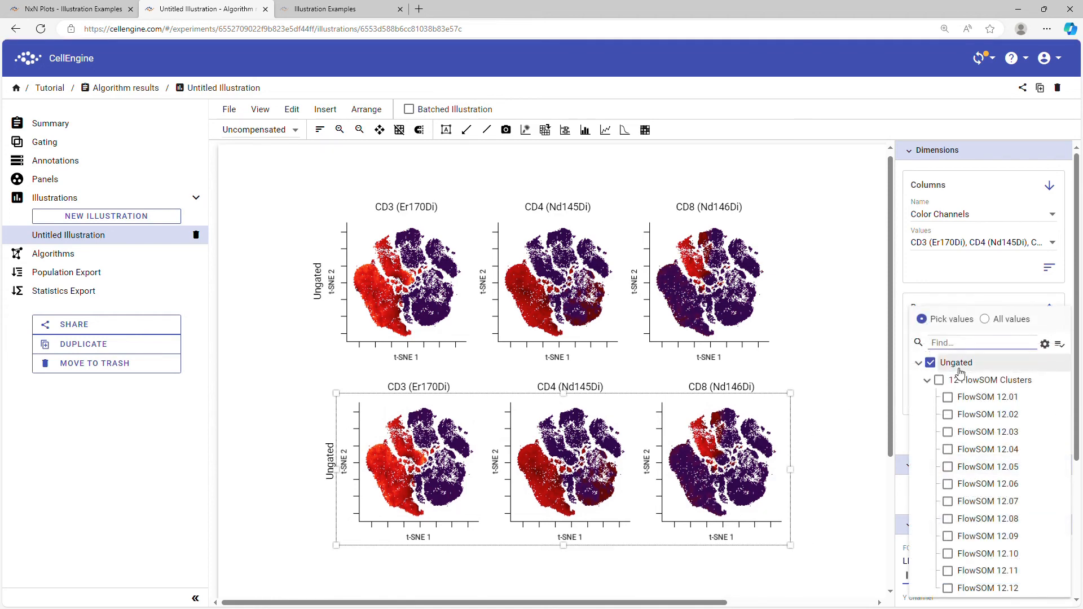
left_click(950, 400)
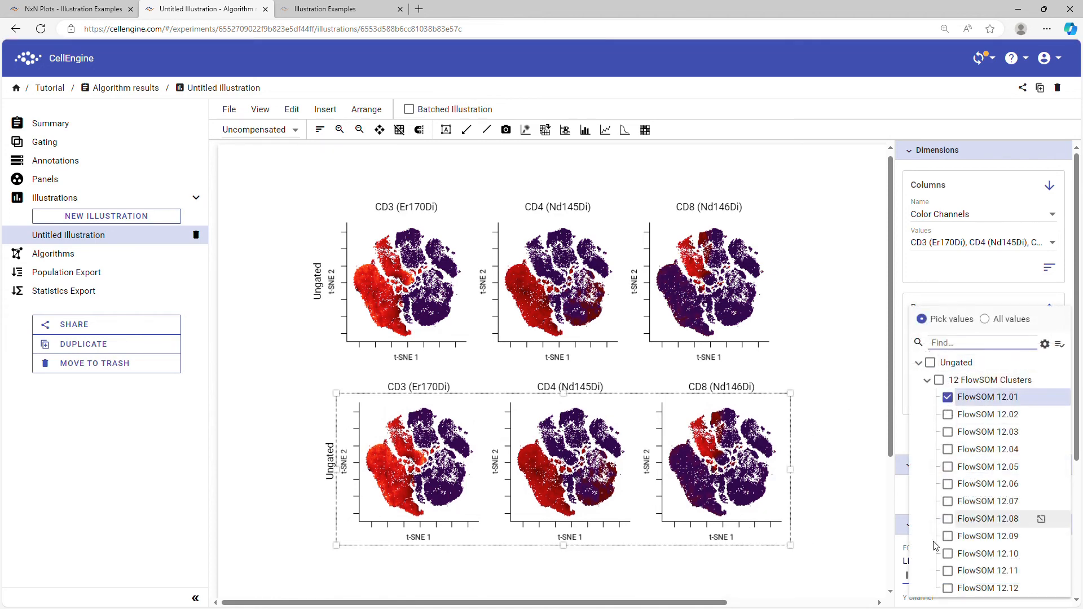
left_click(950, 589, "shift")
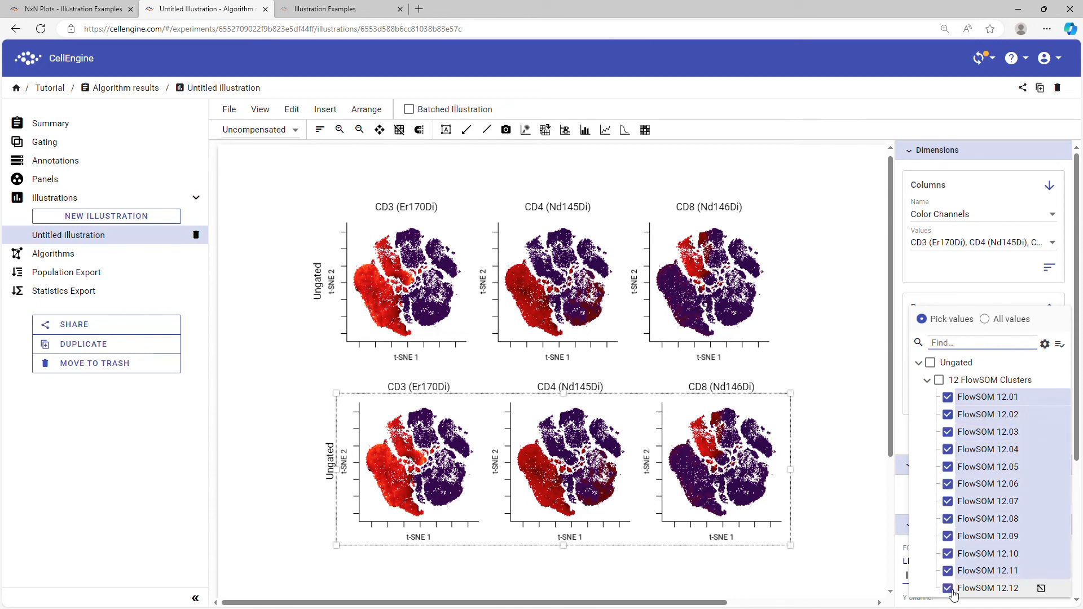
left_click(835, 454)
Look through the FlowSOM cluster rows of the duplicated t-SNE table and overlay its Populations rows.
scroll(836, 457, "down", 10)
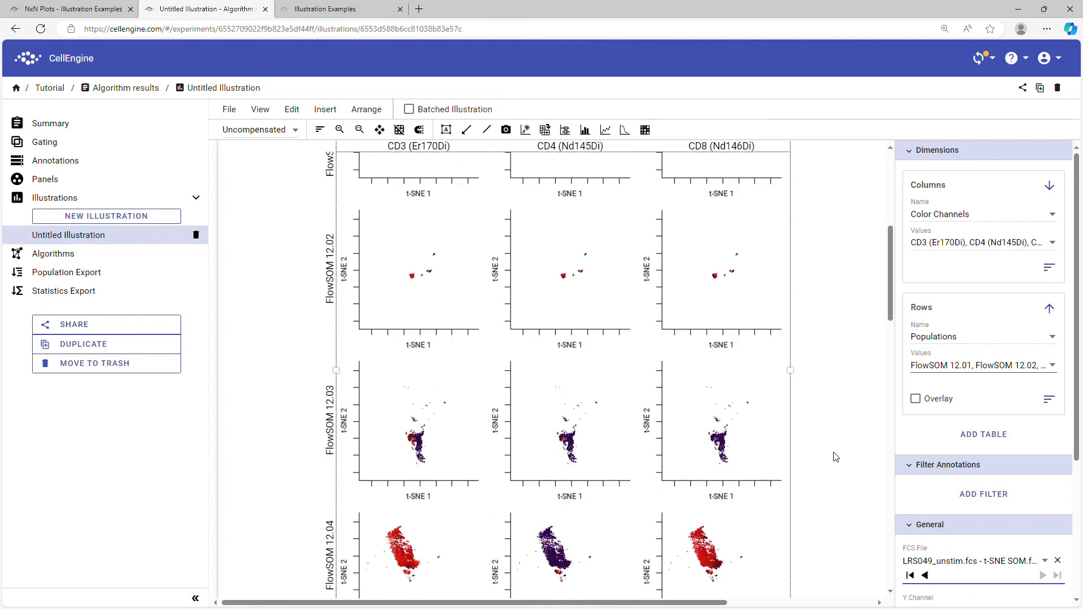
scroll(836, 459, "down", 12)
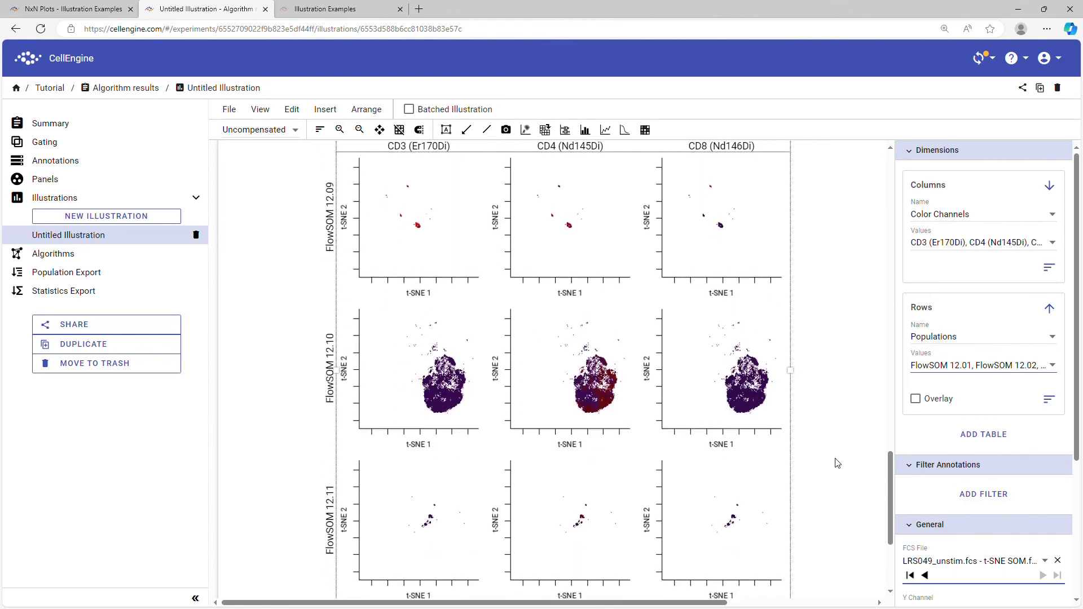
scroll(838, 463, "up", 10)
scroll(838, 461, "up", 8)
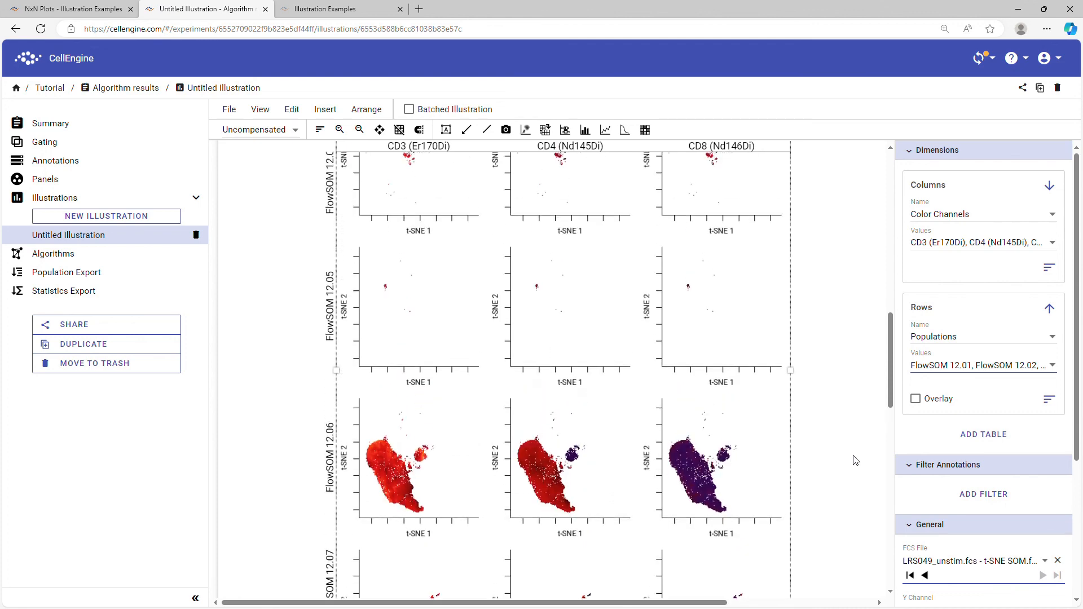
left_click(915, 398)
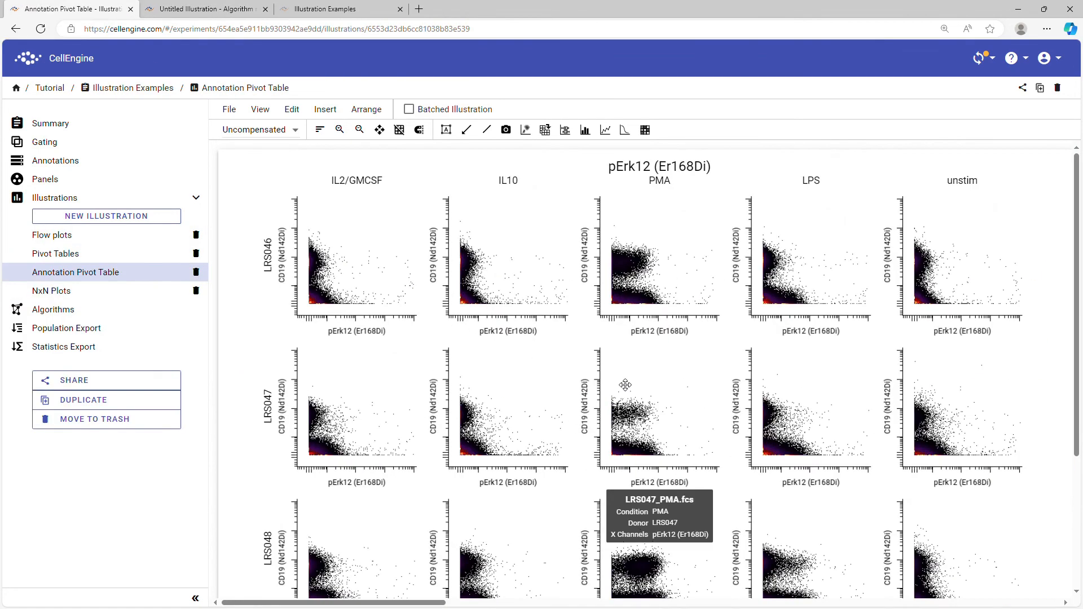
In the Annotation Pivot Table illustration of the Illustration Examples experiment, change the pivot table's plot type to Histogram.
left_click(794, 363)
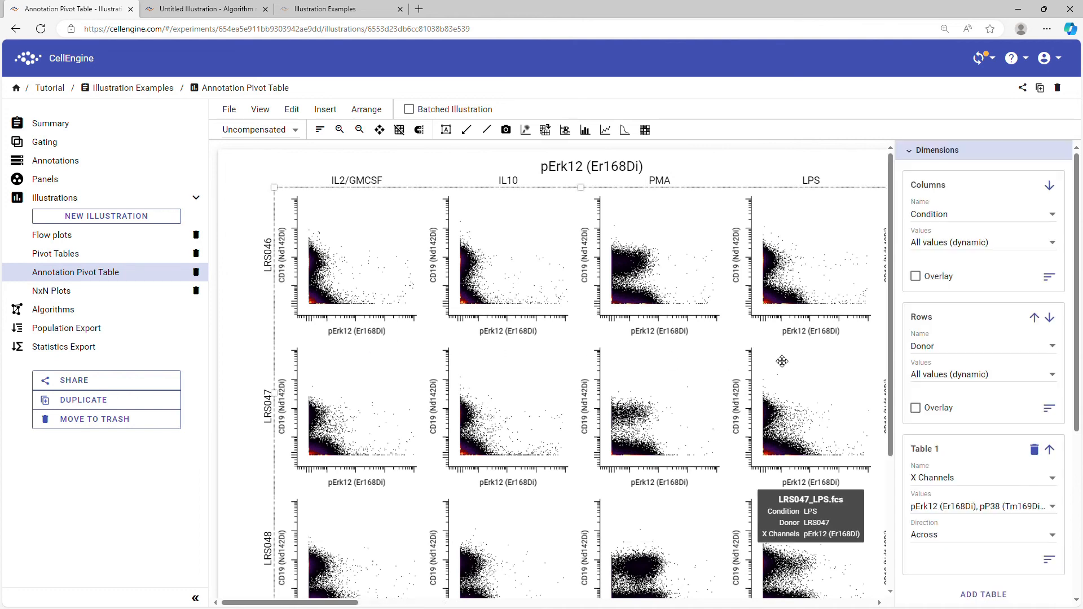
scroll(976, 468, "down", 5)
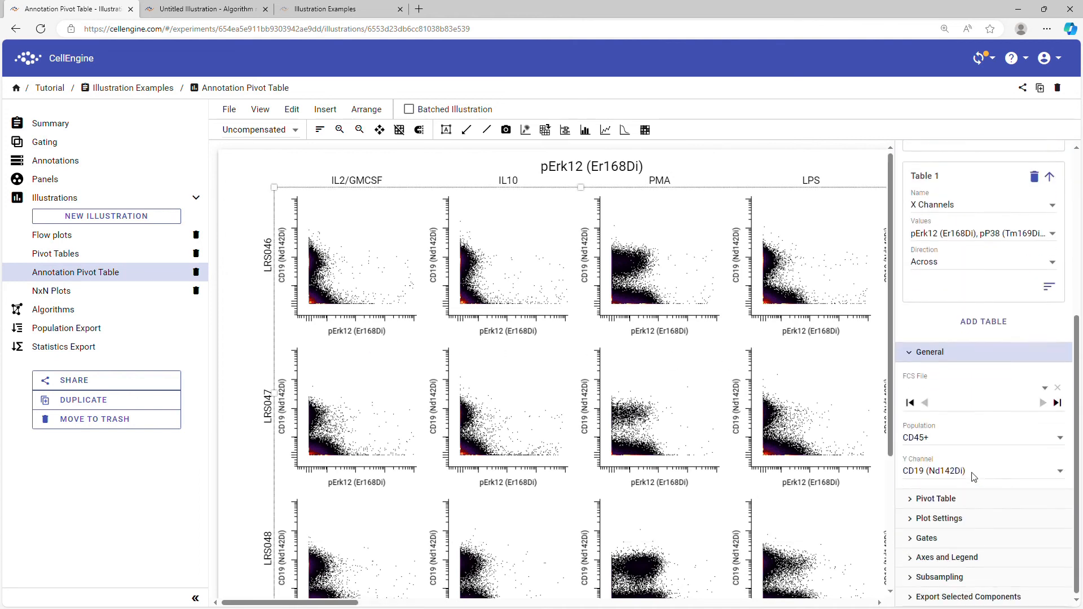
left_click(952, 519)
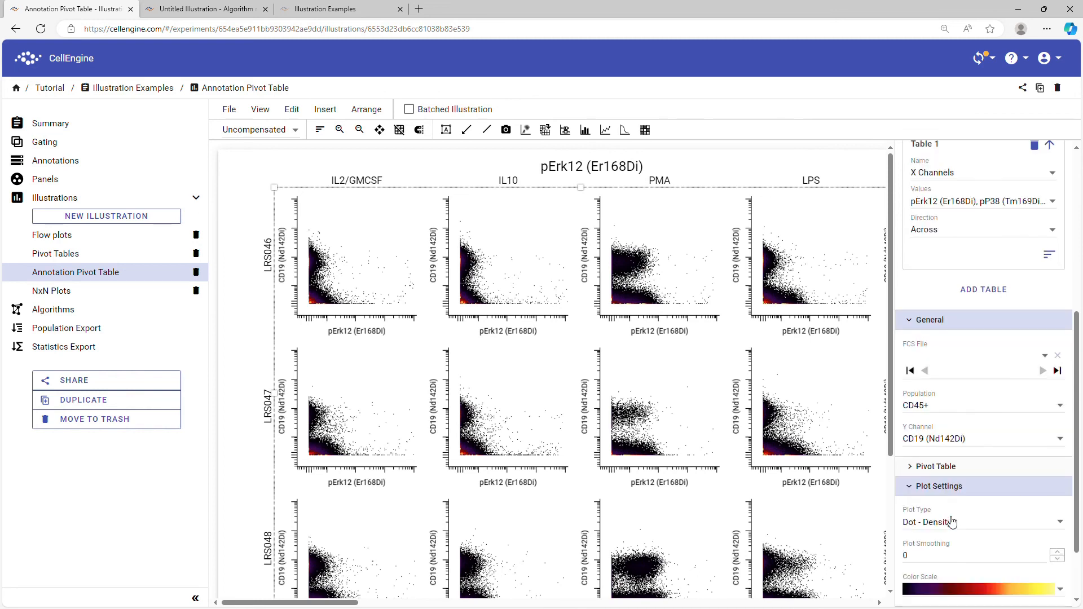
left_click(958, 527)
left_click(959, 532)
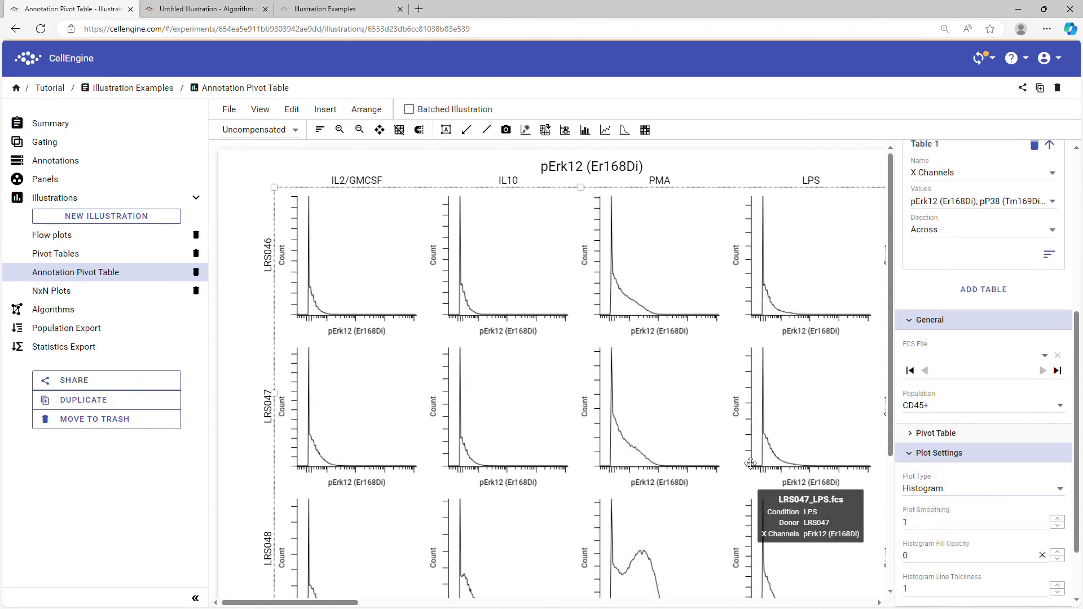
Add a second table dimension for Populations with the values CD3+, CD4+ T cells, CD8+ T cells and CD19+.
left_click(966, 290)
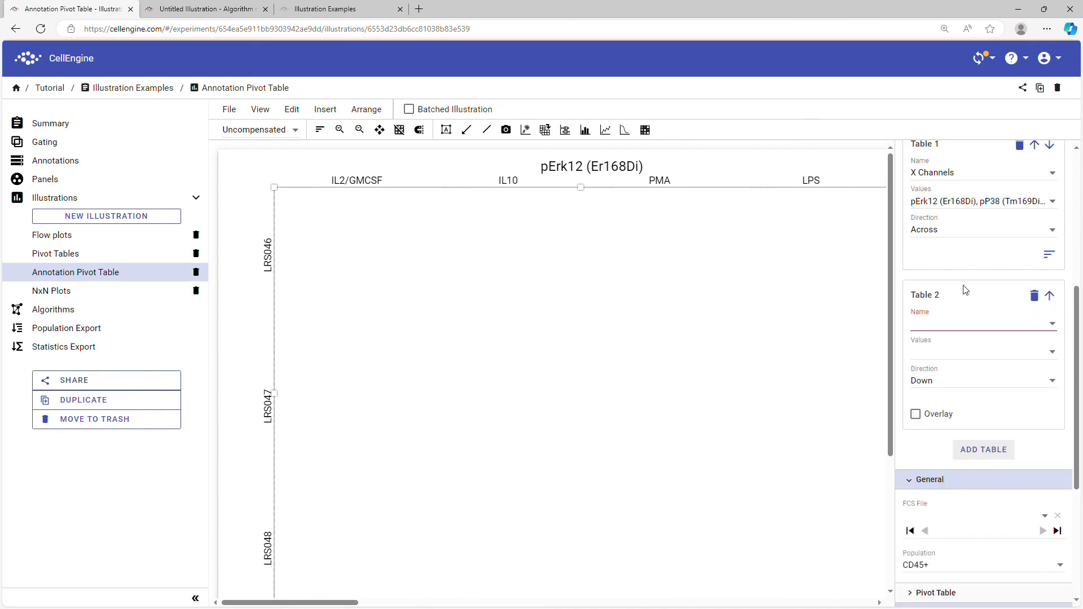
left_click(945, 326)
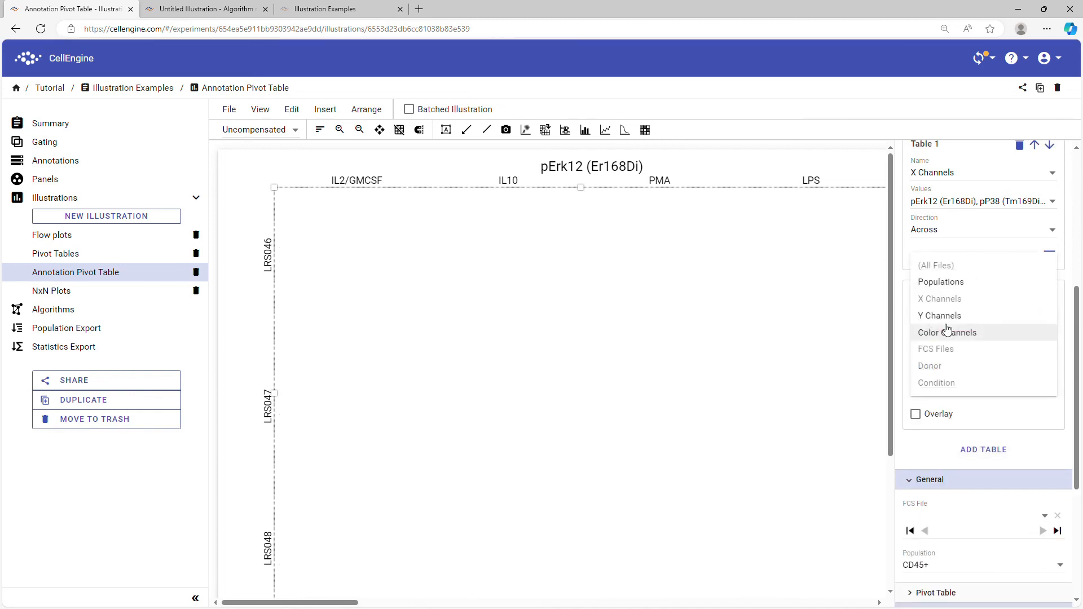
left_click(933, 283)
left_click(948, 355)
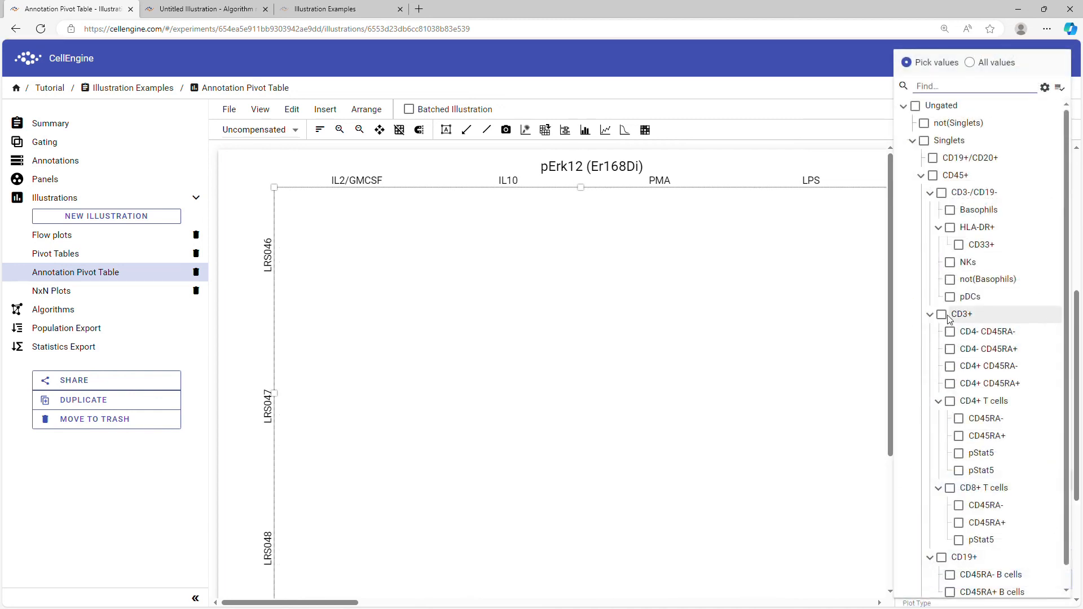
left_click(951, 401)
left_click(950, 488)
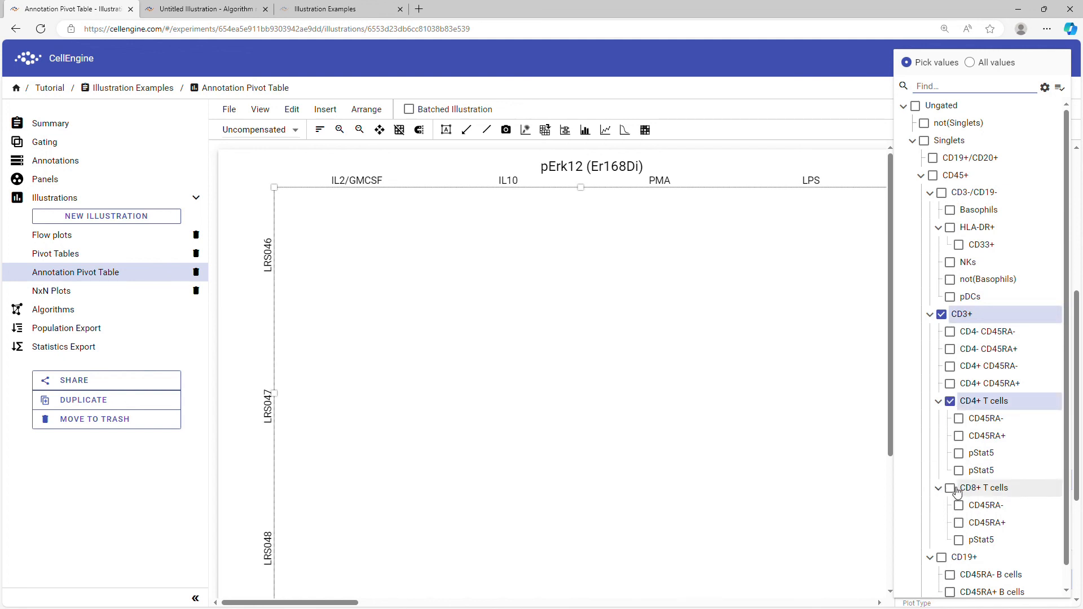
left_click(943, 557)
left_click(592, 343)
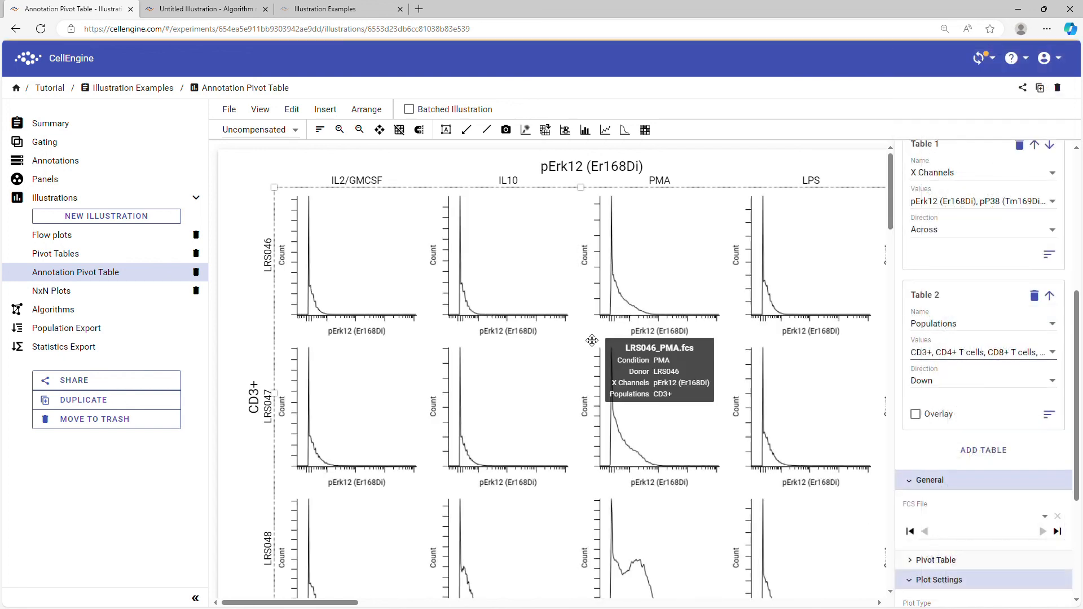
Overlay the Condition columns of the annotation pivot table and set the overlay pitch to 25.
scroll(1010, 395, "up", 5)
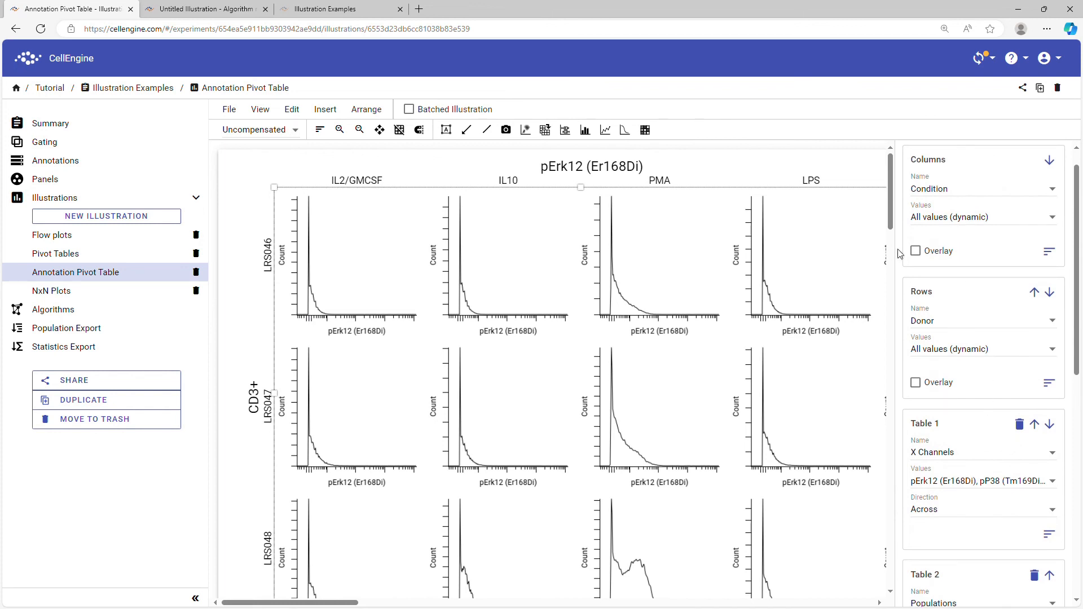
left_click(916, 251)
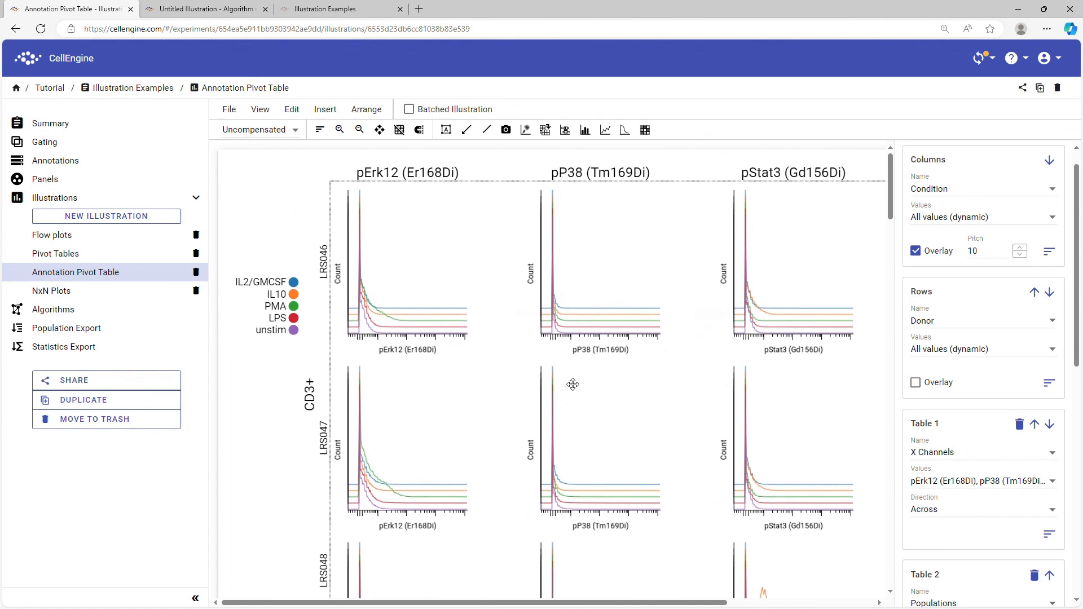
scroll(961, 357, "up", 1)
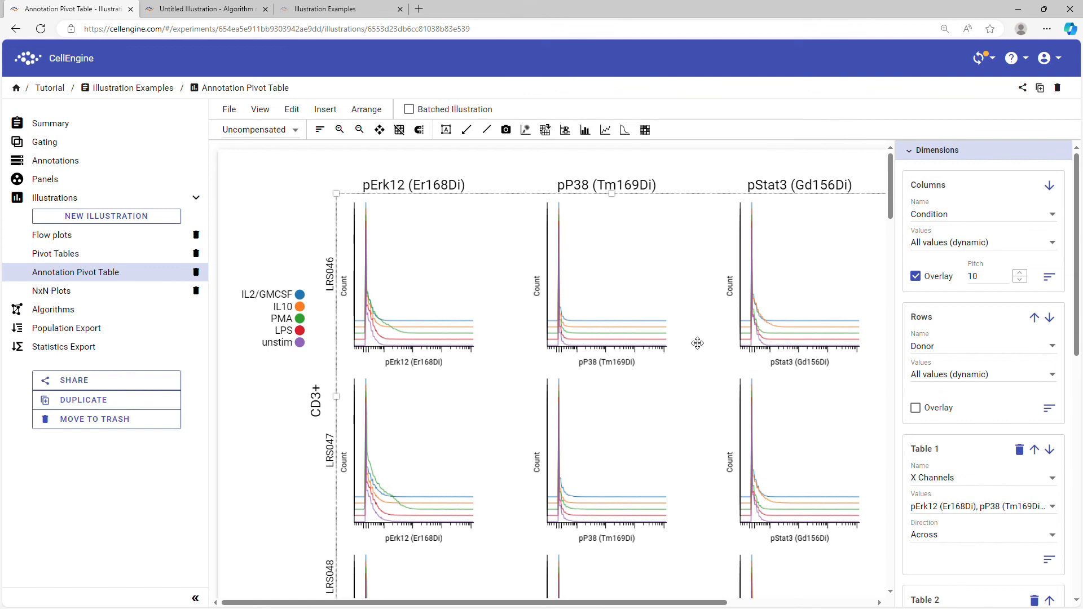
double_click(974, 282)
type("25")
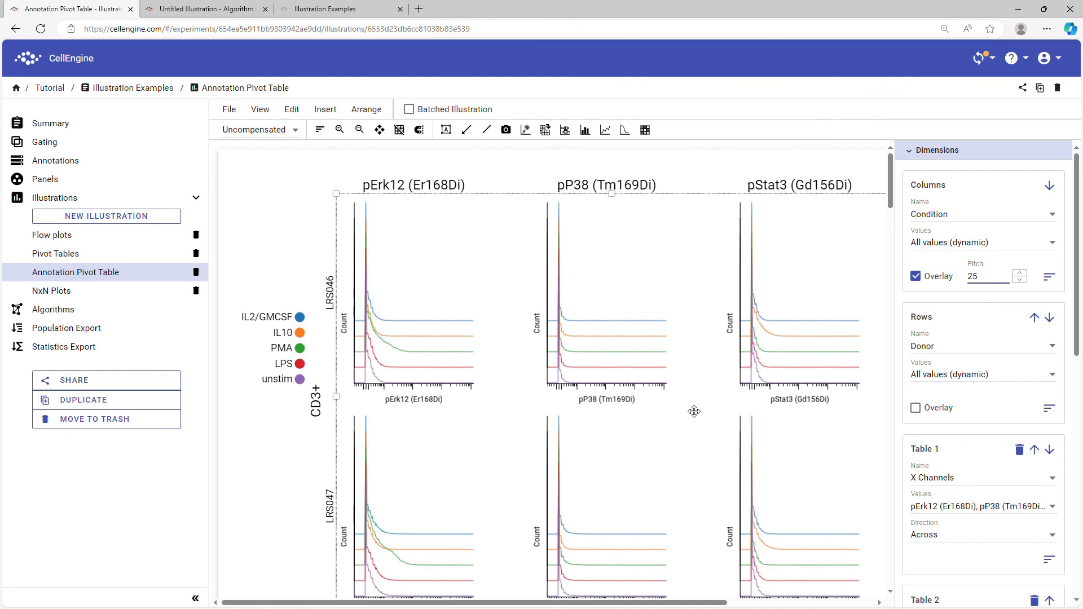
Set the histograms' plot smoothing to 2, fill opacity to 50 and line thickness to 2, keeping the current color palette.
scroll(1011, 461, "down", 10)
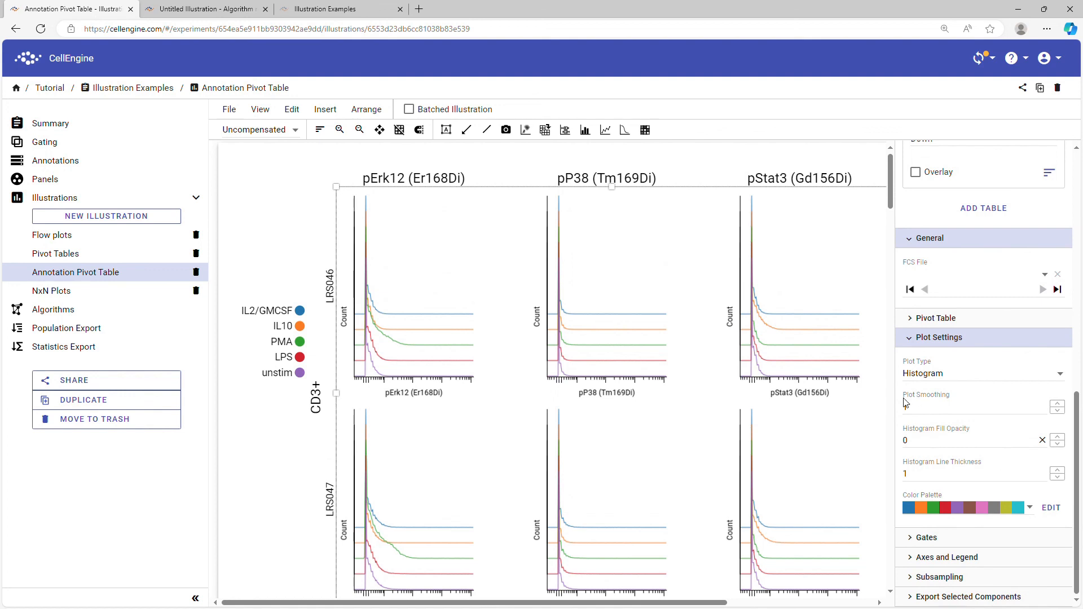
left_click(1058, 405)
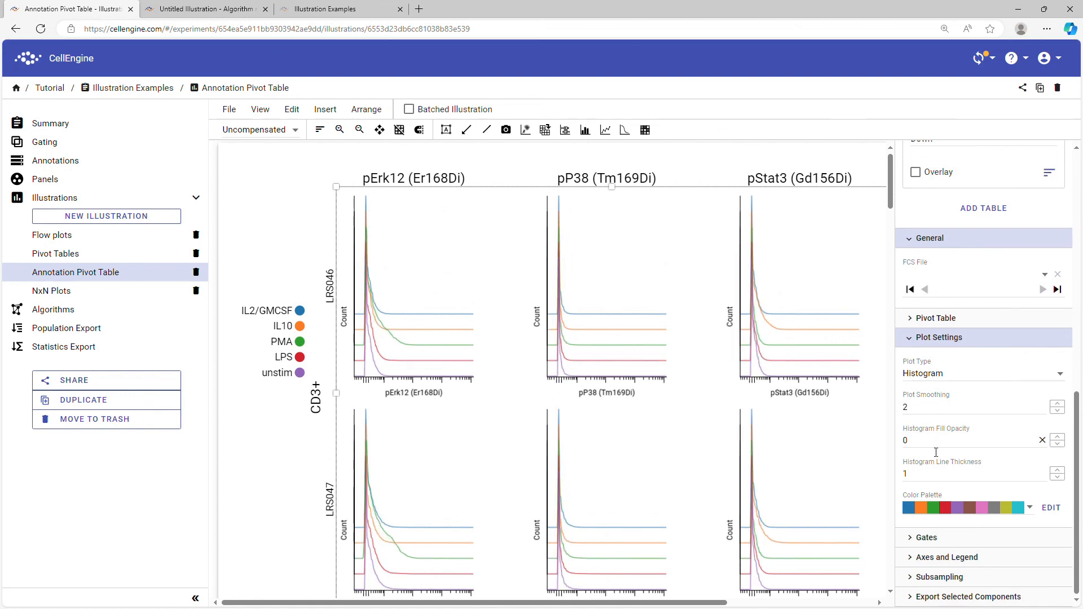
left_click_drag(921, 442, 889, 440)
type("50")
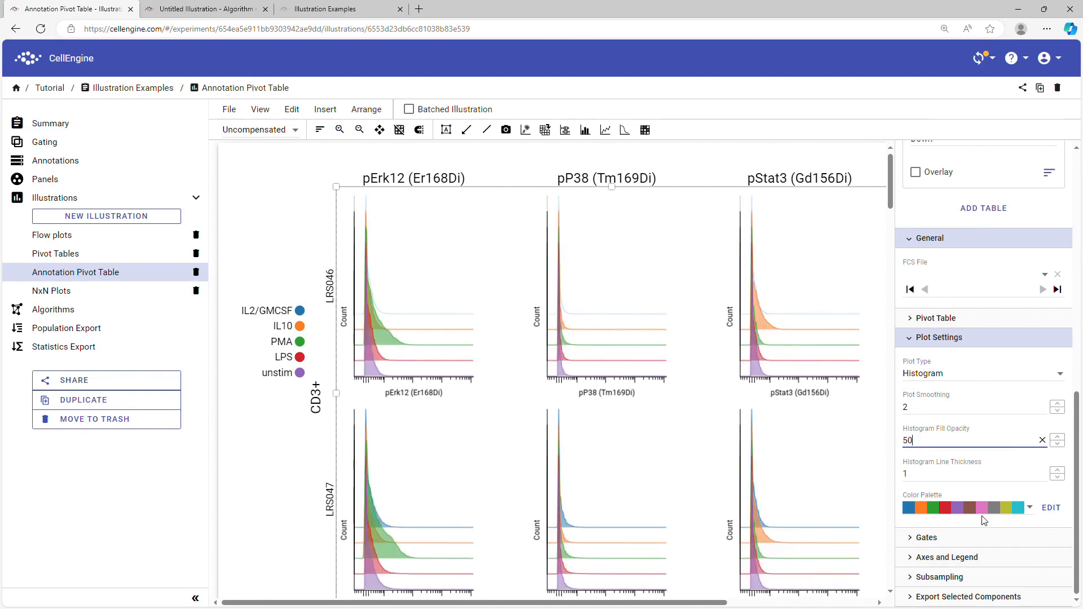
left_click(1059, 471)
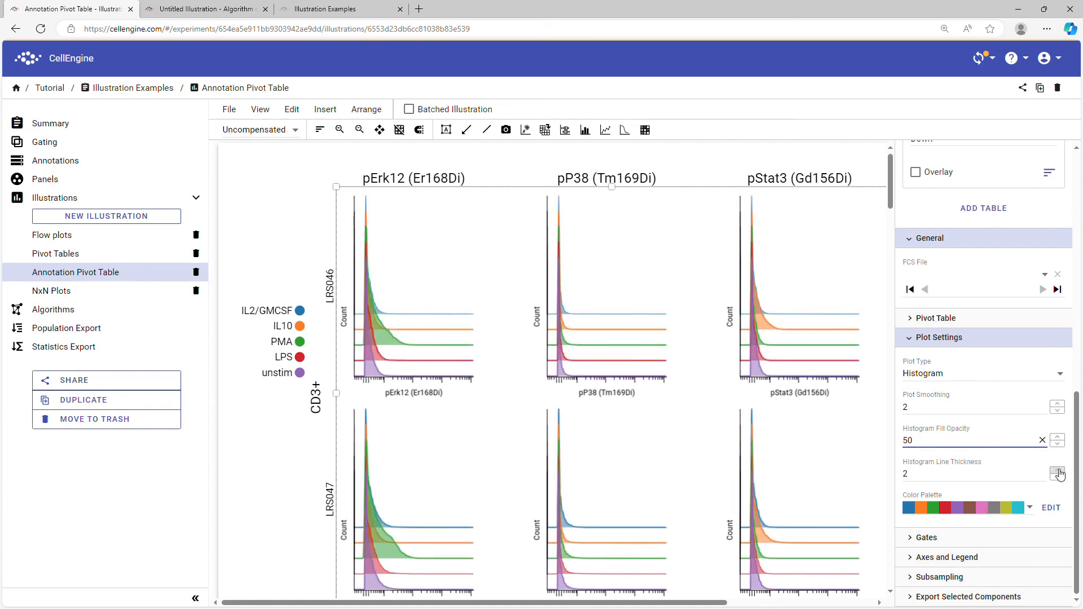
left_click(1059, 471)
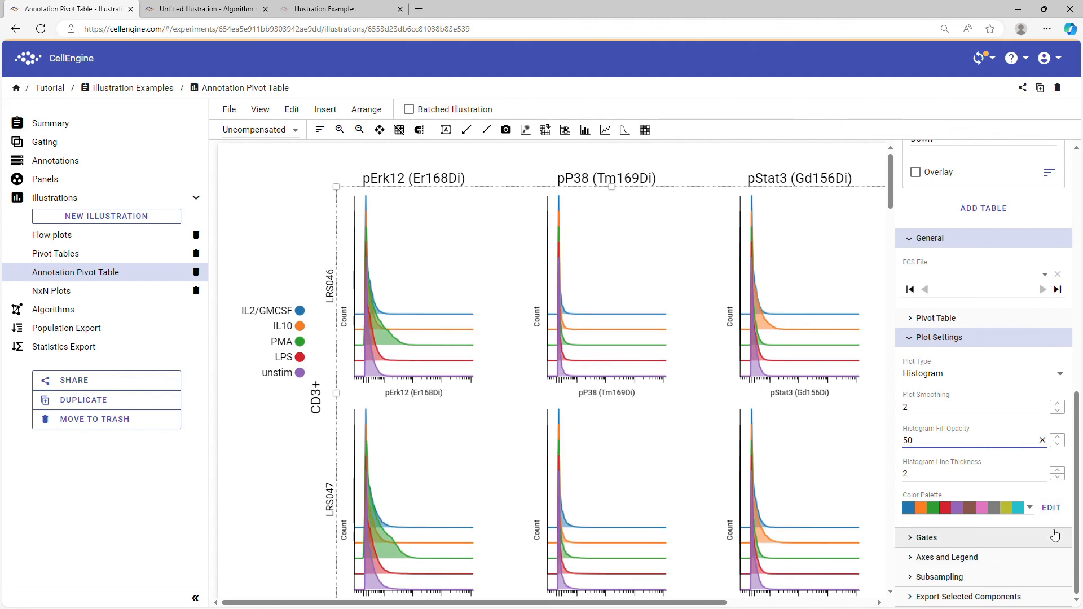
left_click(1031, 510)
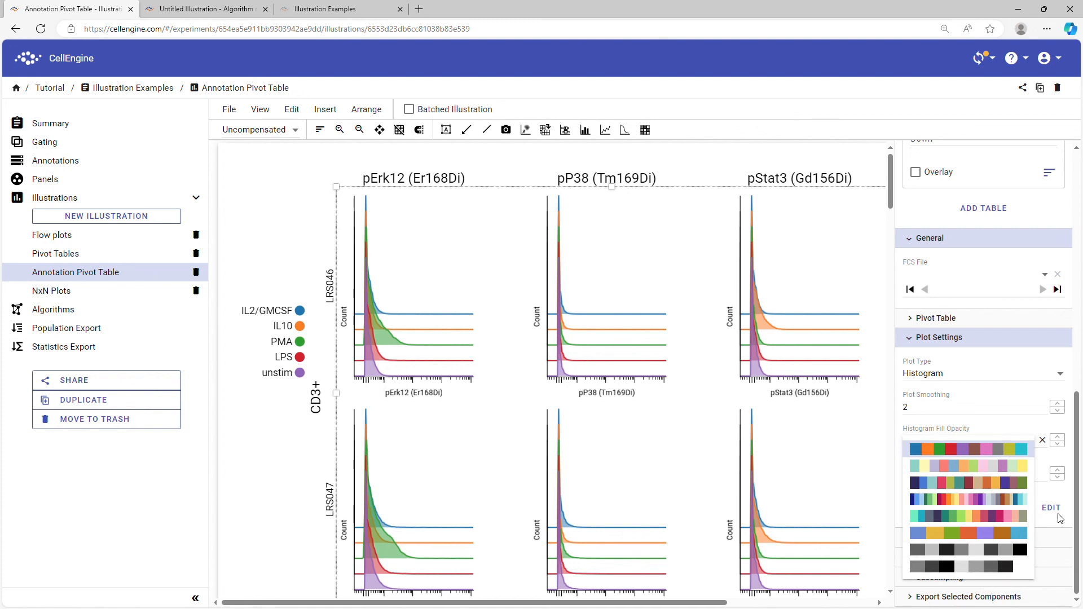
left_click(1069, 494)
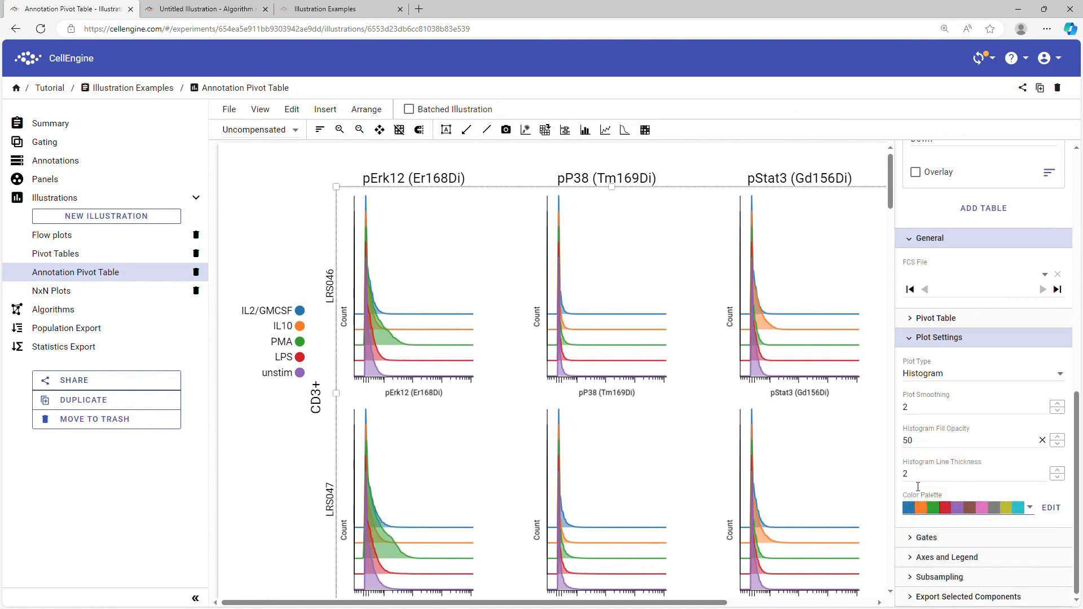
Examine the overlaid histograms across all channels, donors and populations in the annotation pivot table.
scroll(628, 454, "down", 15)
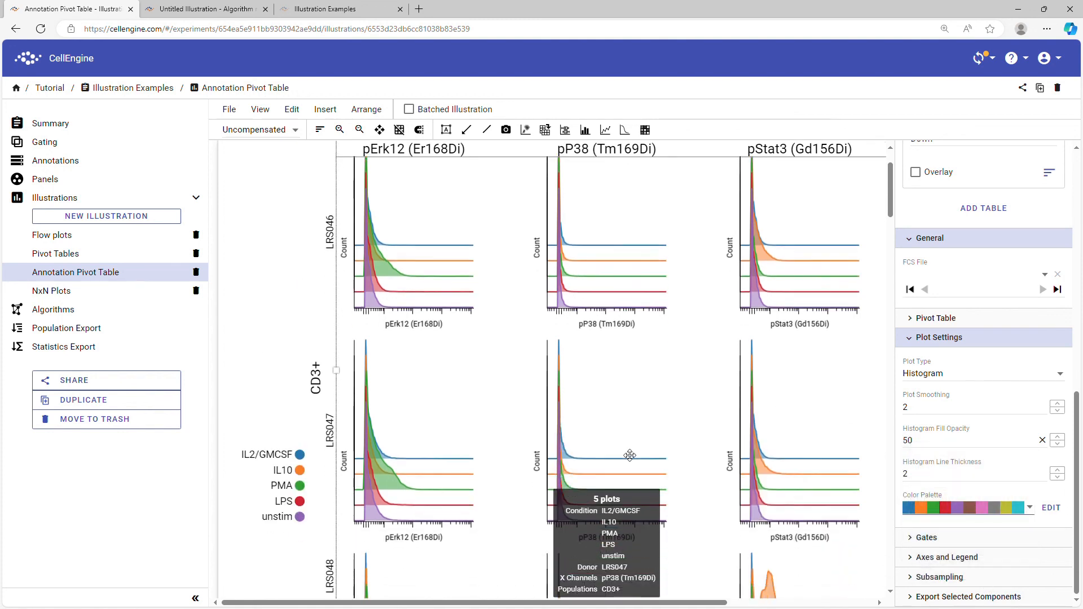
scroll(628, 456, "up", 10)
scroll(628, 456, "right", 5)
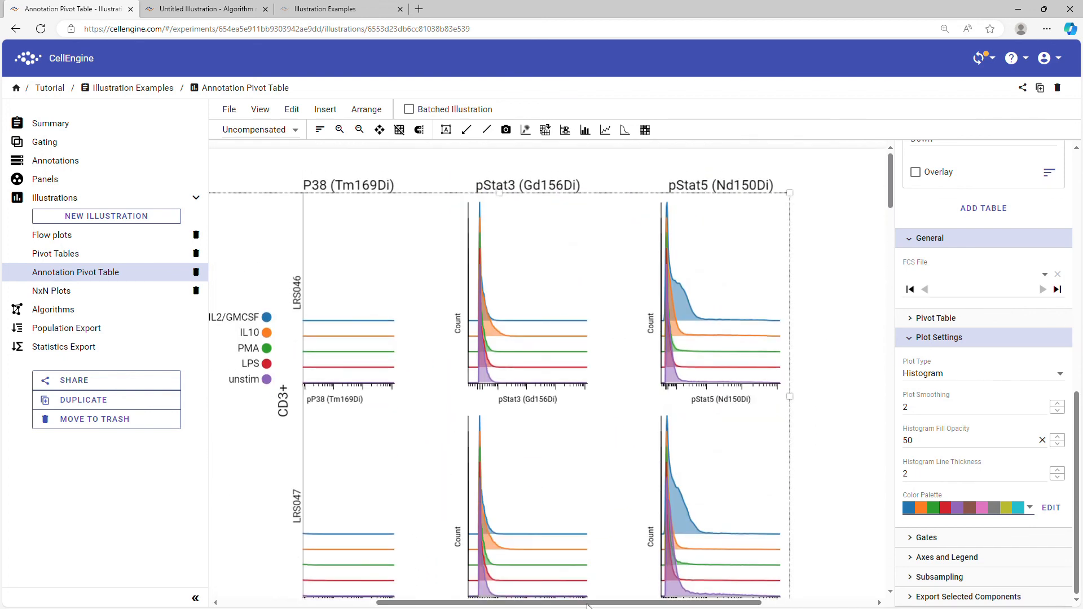
scroll(468, 536, "left", 5)
left_click(359, 129)
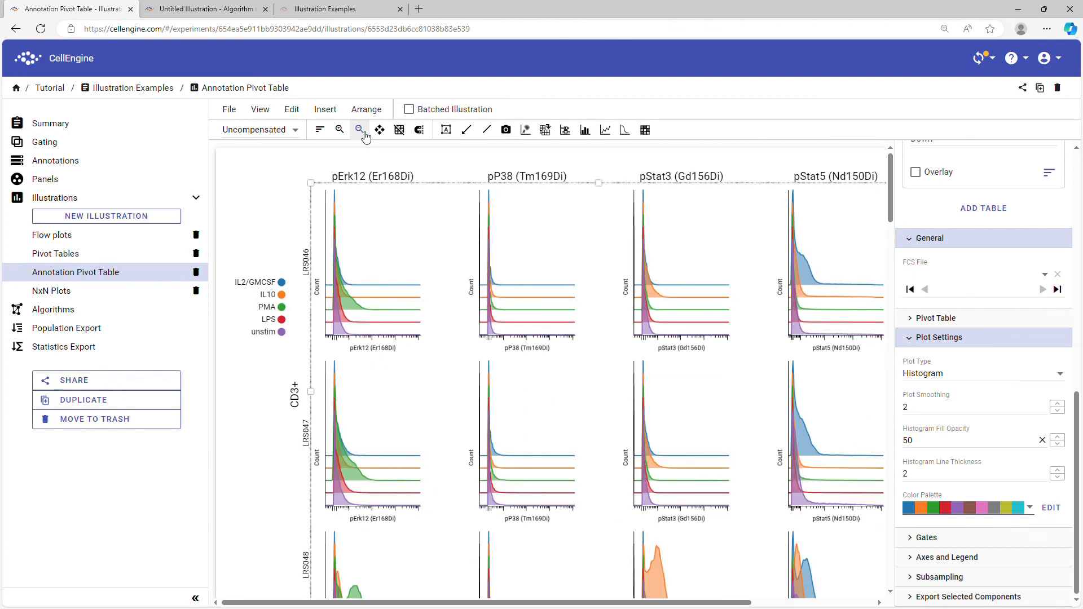
left_click(360, 130)
scroll(864, 439, "down", 5)
scroll(863, 440, "down", 15)
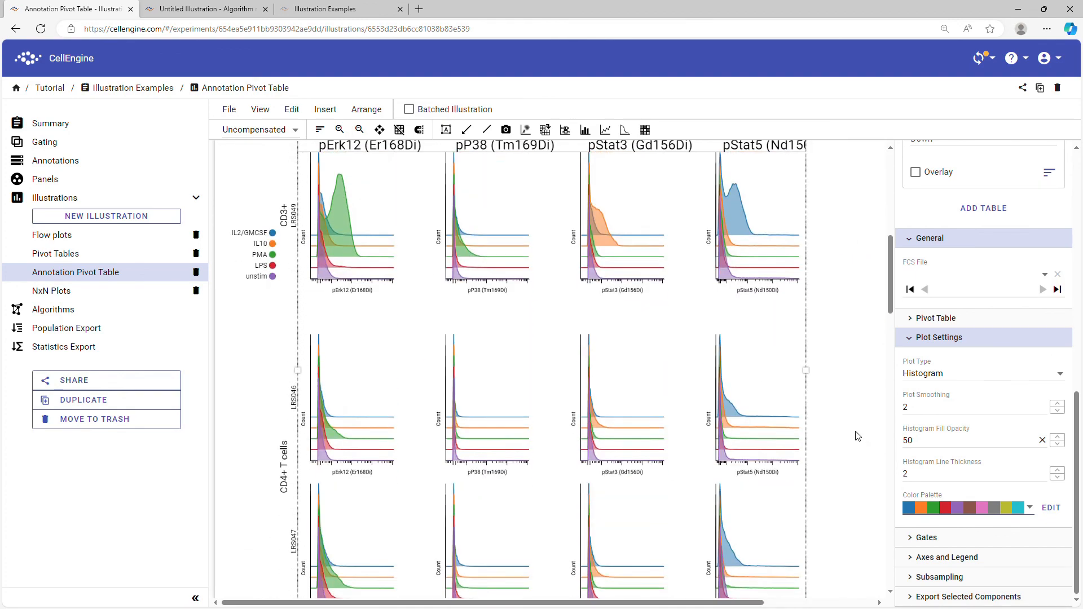
scroll(858, 435, "down", 5)
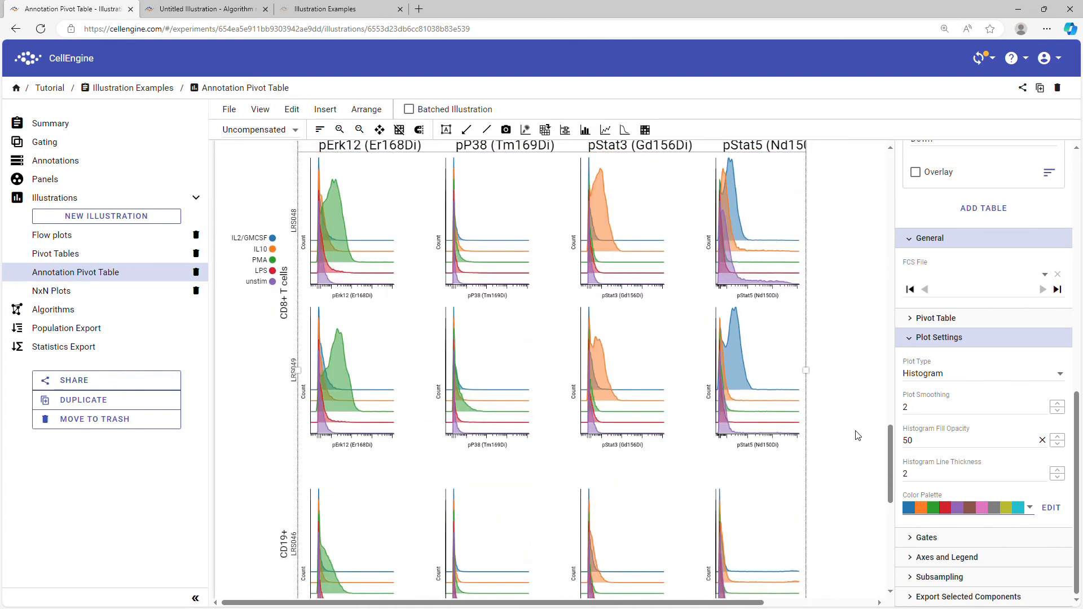